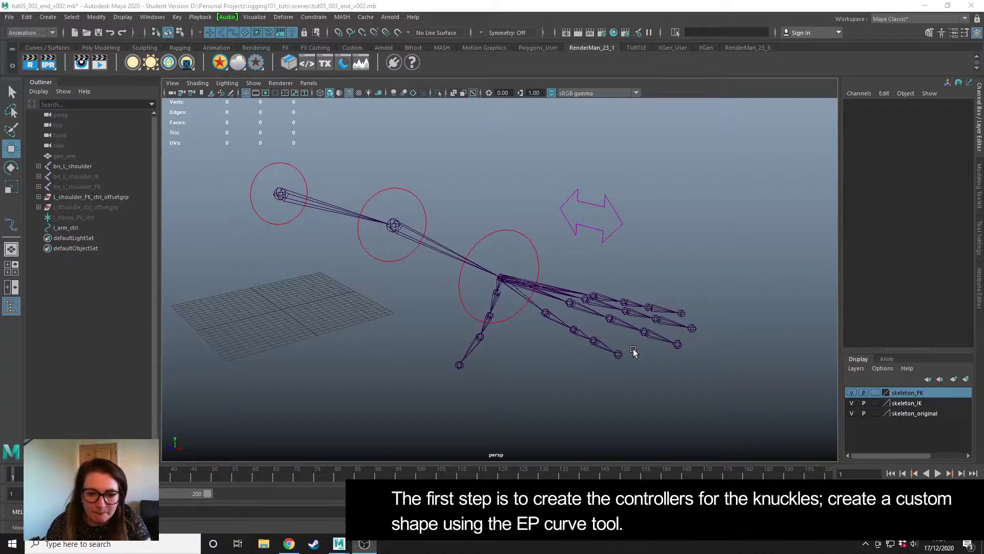
Step: Activate the EP Curve Tool in the maximised top view and show its settings with curve degree 1 Linear
key(space)
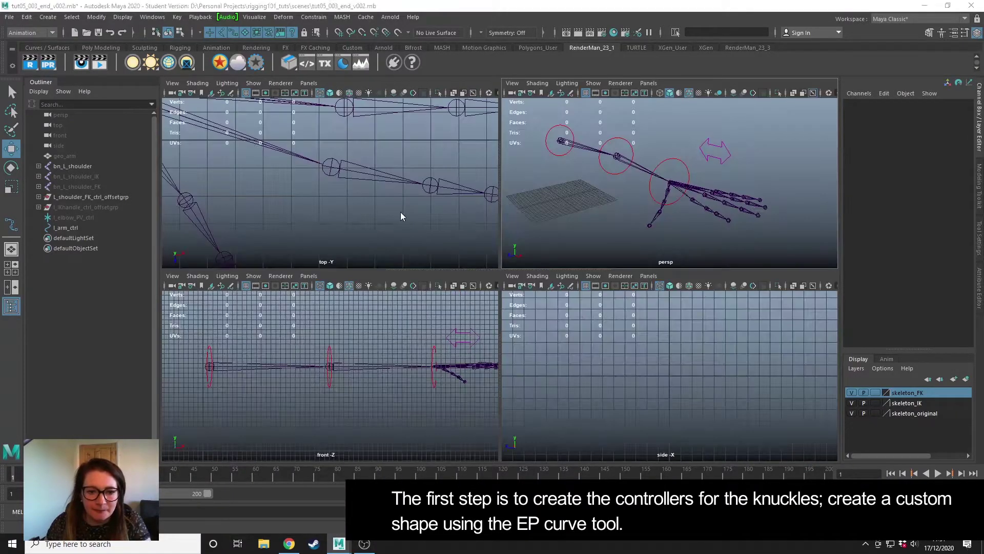
key(space)
alt+right_drag(644, 357, 251, 311)
alt+middle_drag(250, 311, 443, 301)
alt+right_drag(301, 297, 481, 298)
alt+middle_drag(339, 293, 475, 330)
alt+right_drag(475, 330, 500, 303)
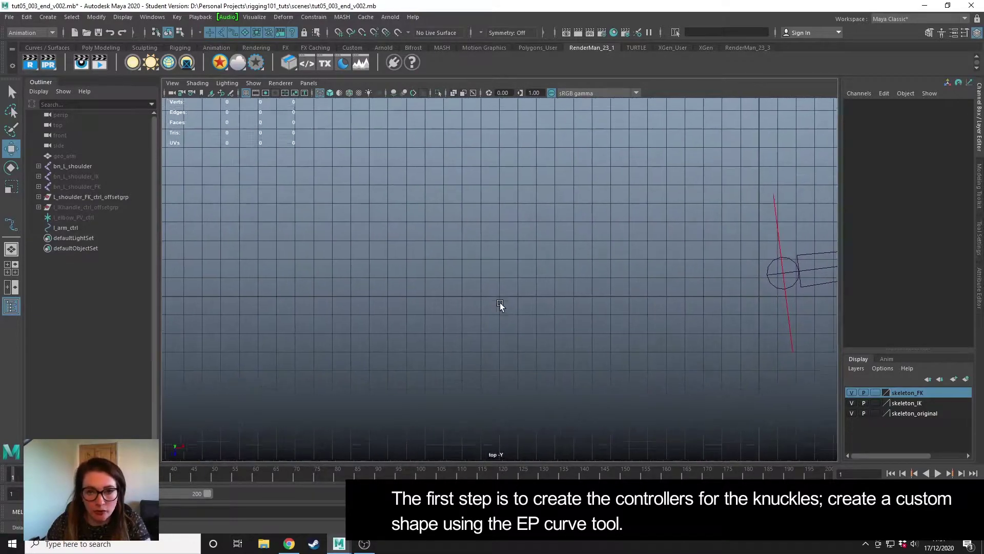
alt+middle_drag(500, 305, 469, 329)
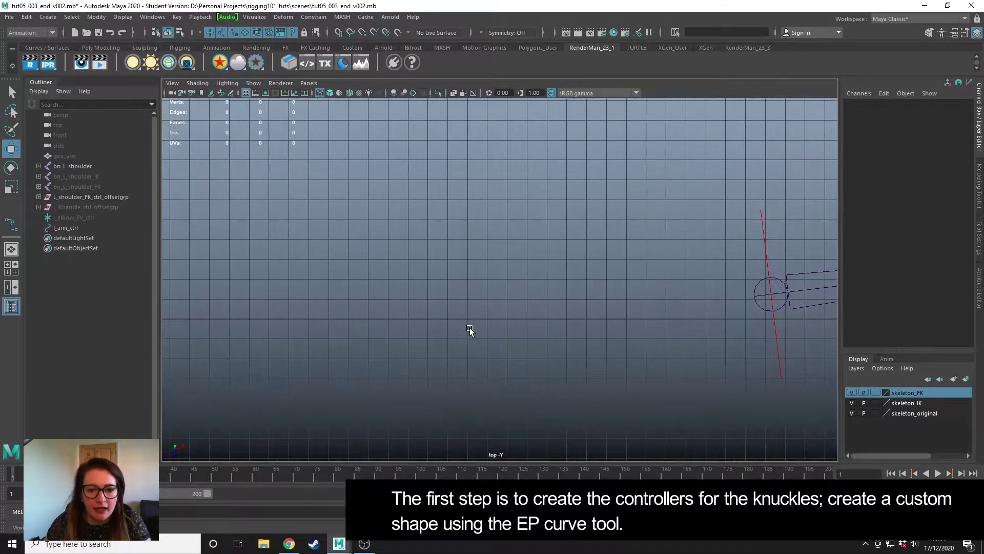
click(50, 19)
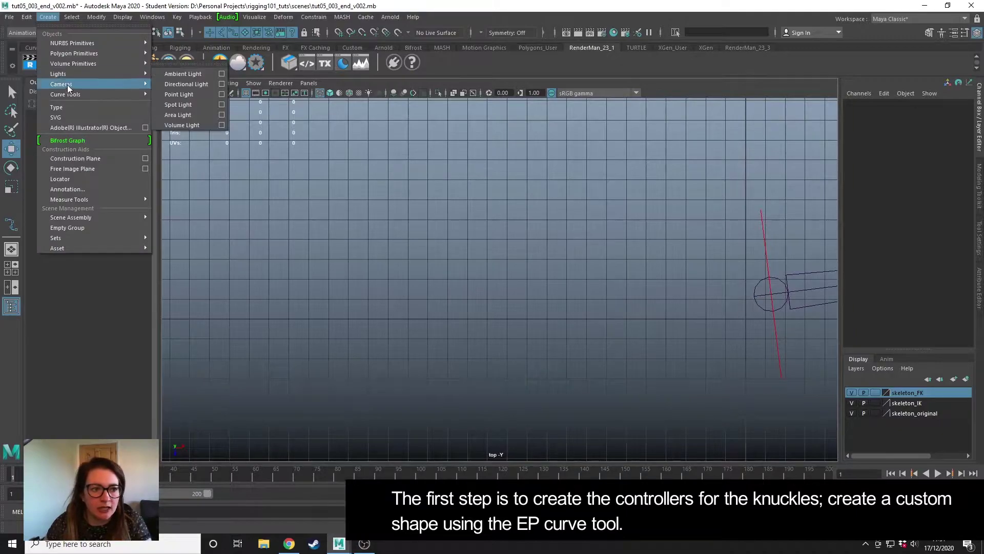
mouse_move(70, 94)
click(186, 106)
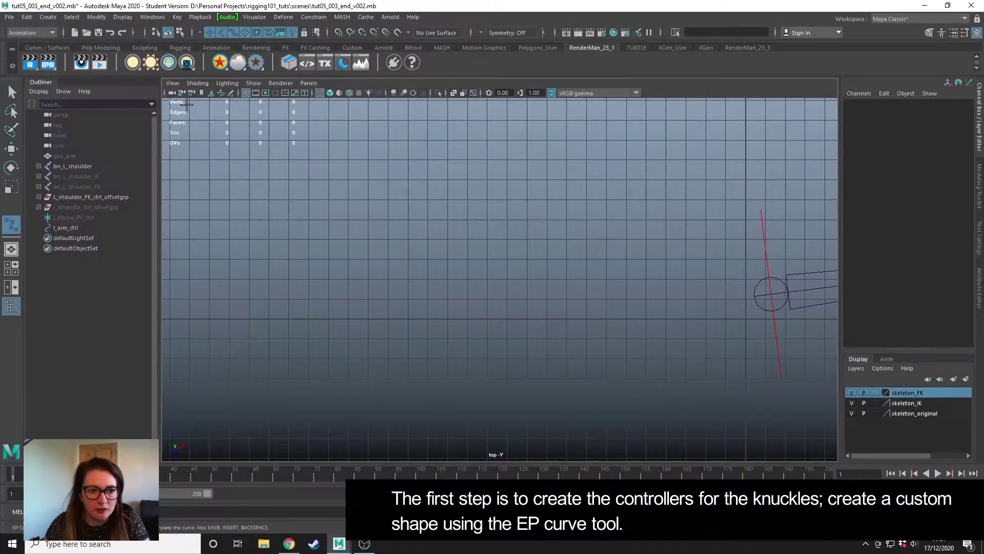
click(980, 232)
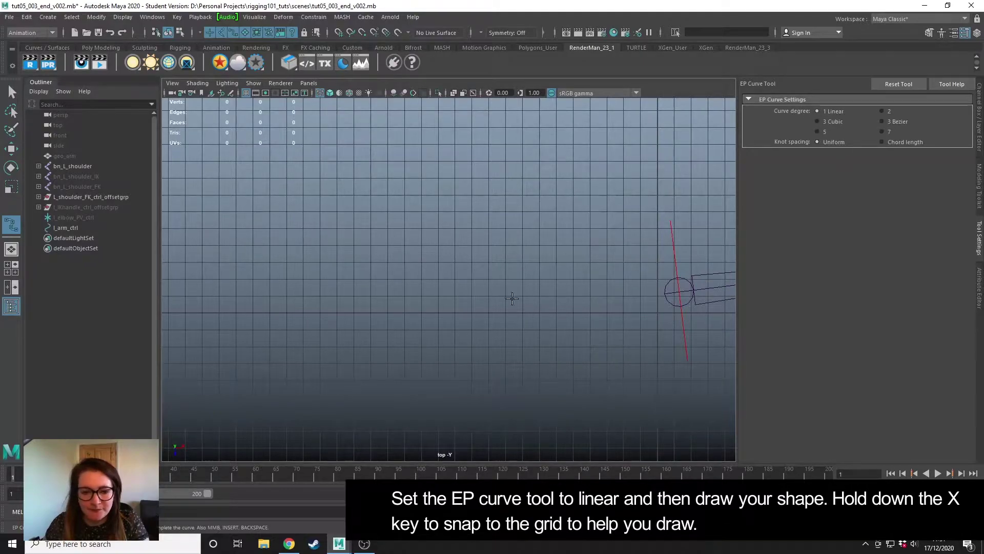
Step: Draw a grid-snapped controller curve: a vertical stem about four squares long topped by a downward-pointing pentagon about four squares wide
key(x)
click(414, 319)
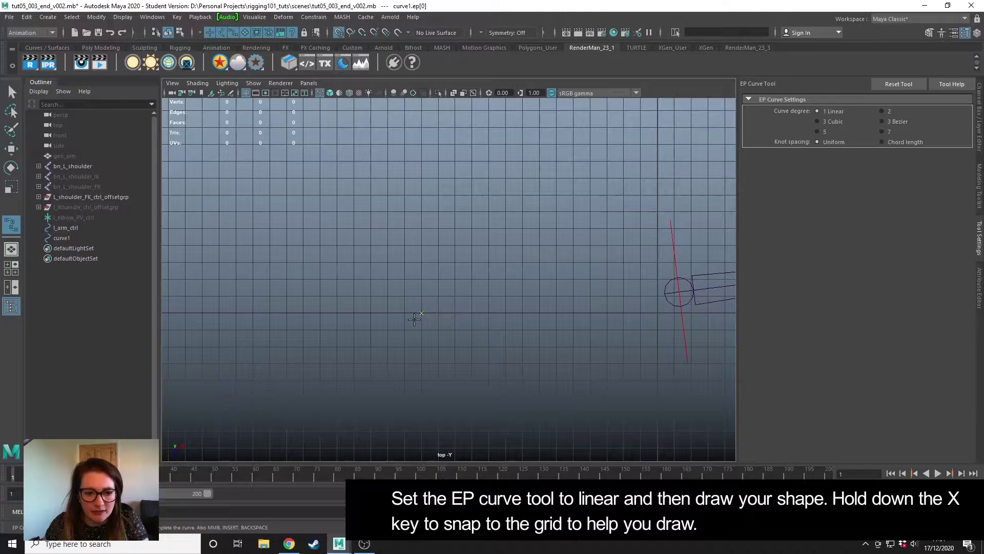
click(421, 244)
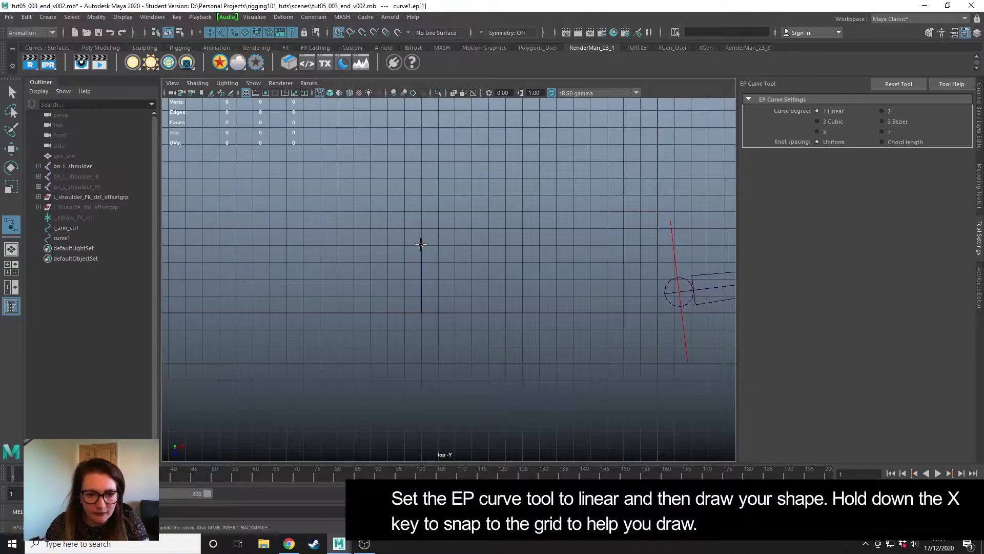
click(387, 210)
click(387, 178)
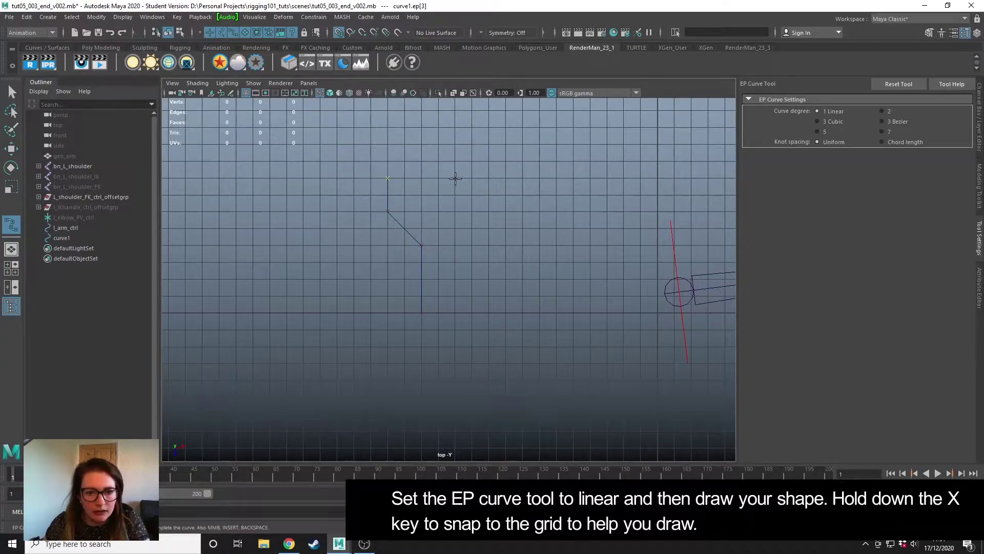
click(456, 211)
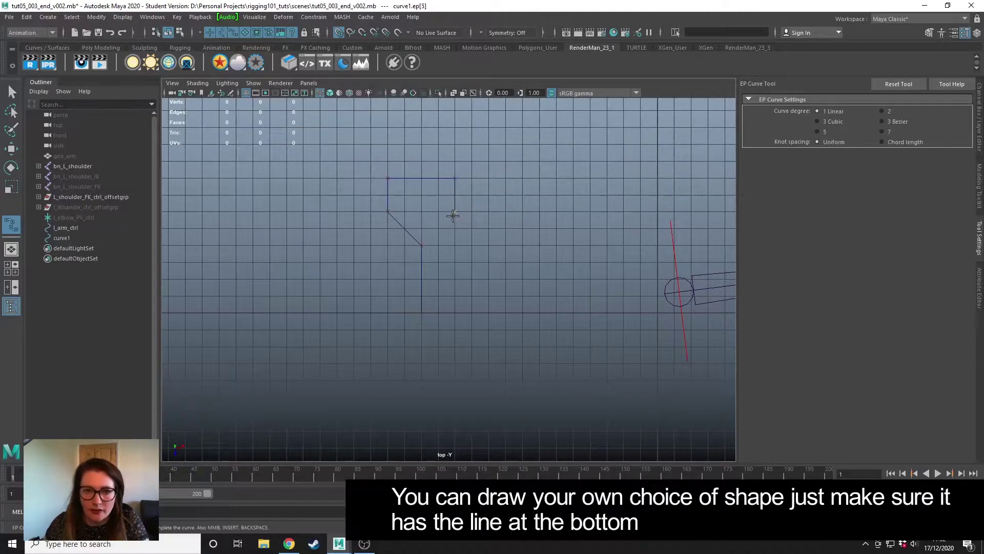
click(423, 246)
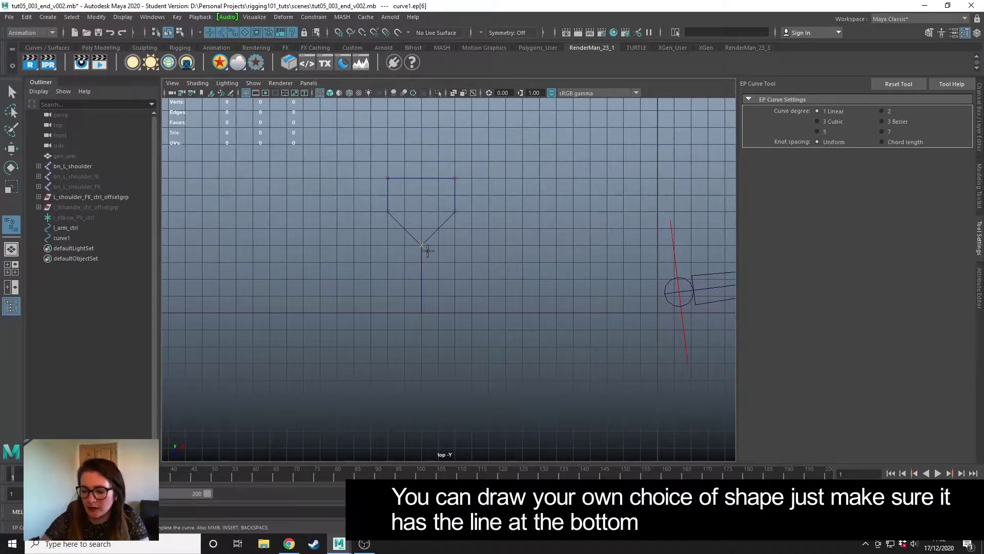
key(w)
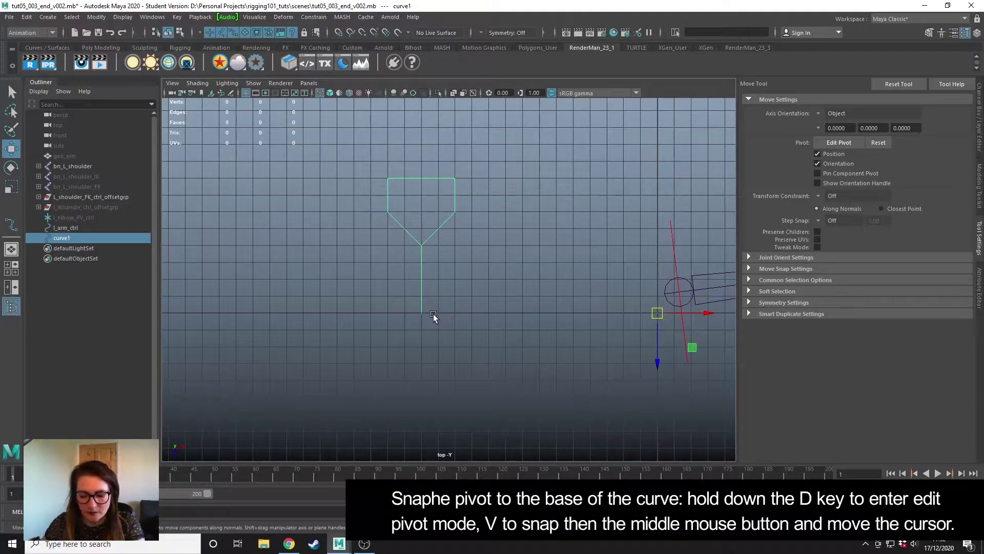
Step: Snap the new curve's pivot to the bottom end of its stem
key(d)
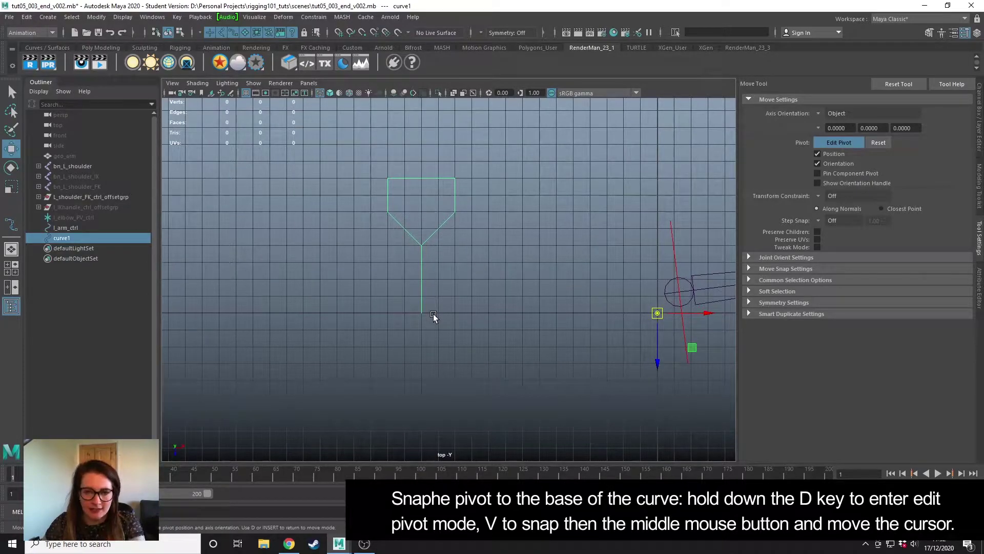
key(v)
middle_drag(448, 316, 426, 309)
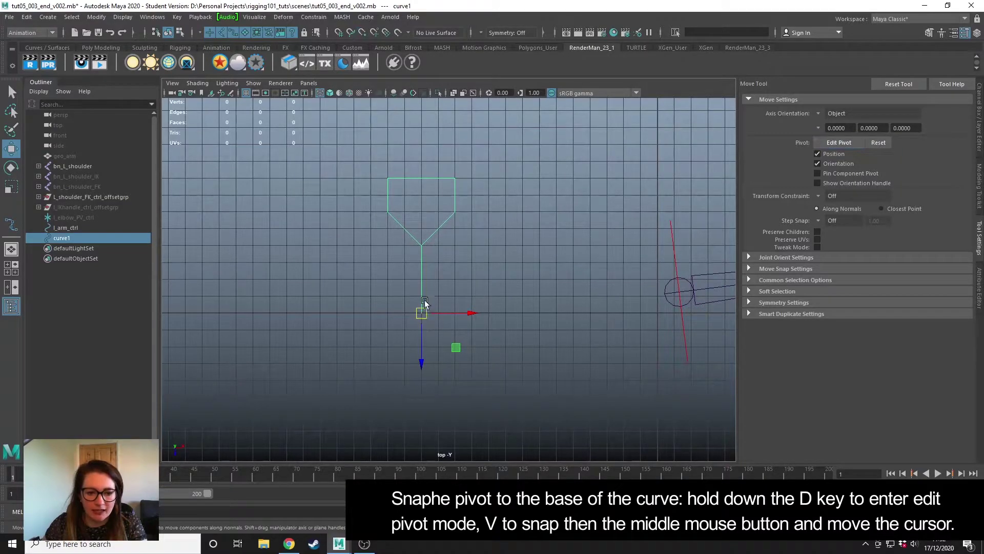
Step: Snap the controller curve onto the index finger's knuckle joint in the perspective view
key(space)
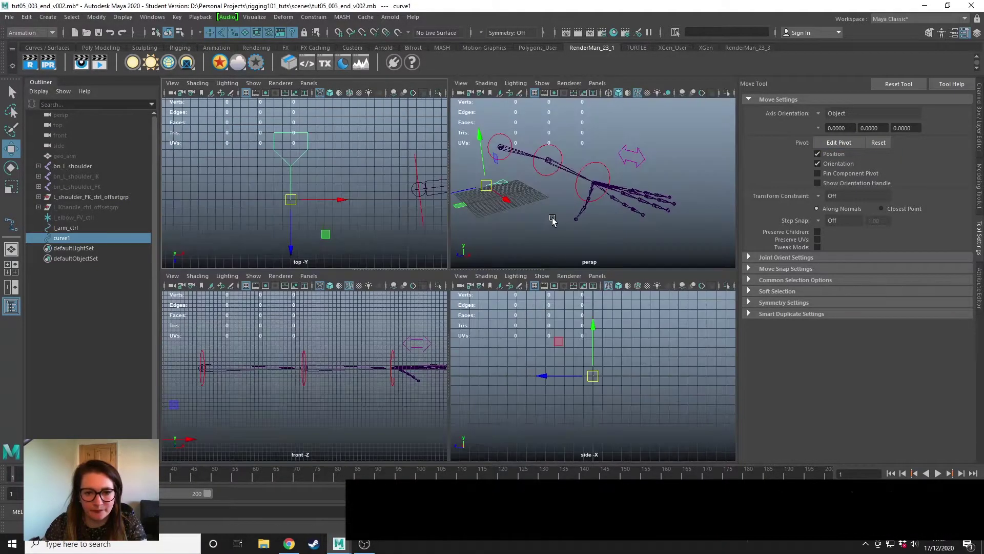
key(space)
scroll(359, 303, up, 2)
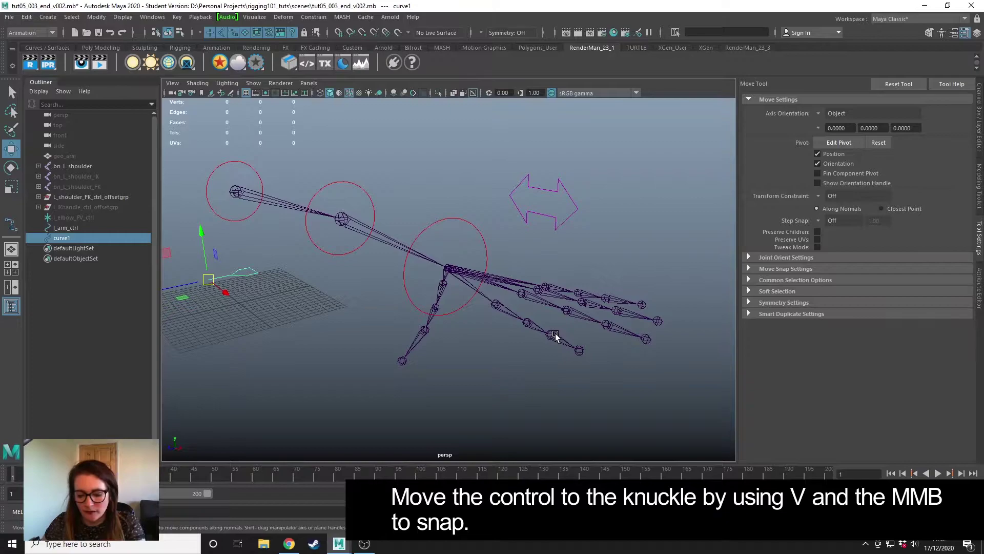
key(v)
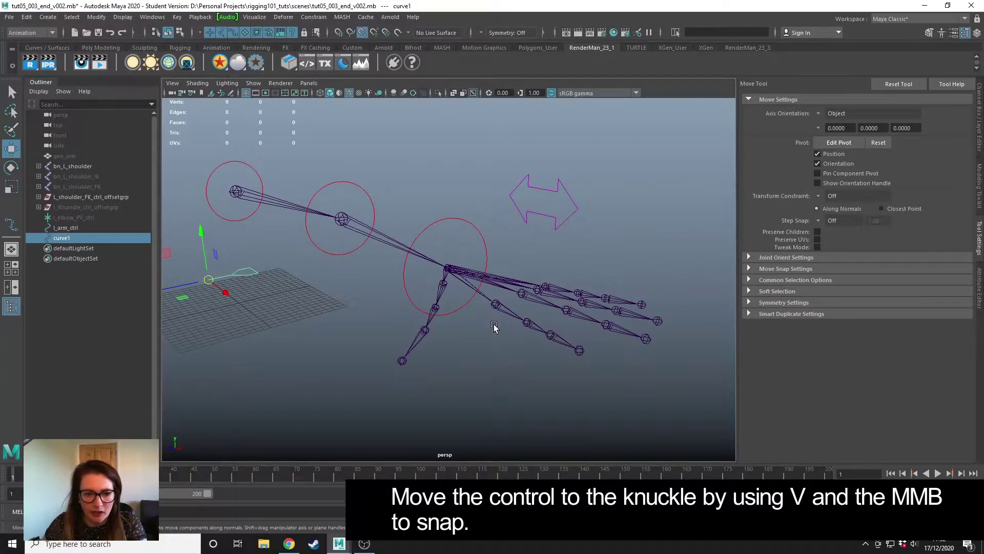
middle_drag(494, 318, 495, 306)
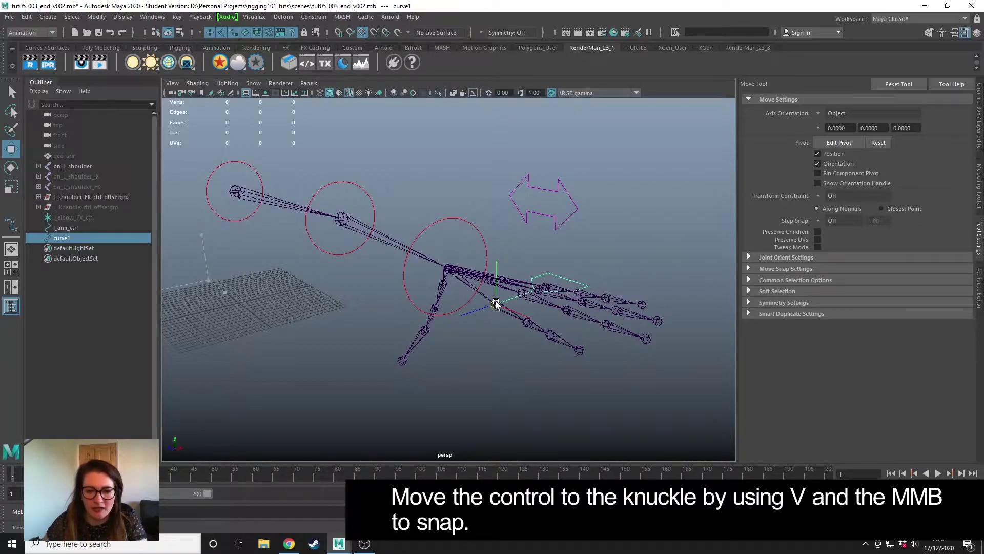
Step: Rotate the controller curve 90 degrees in X and 90 degrees in Y so it stands upright on the knuckle
alt+right_drag(470, 327, 576, 340)
alt+middle_drag(575, 340, 549, 328)
alt+right_drag(535, 328, 544, 331)
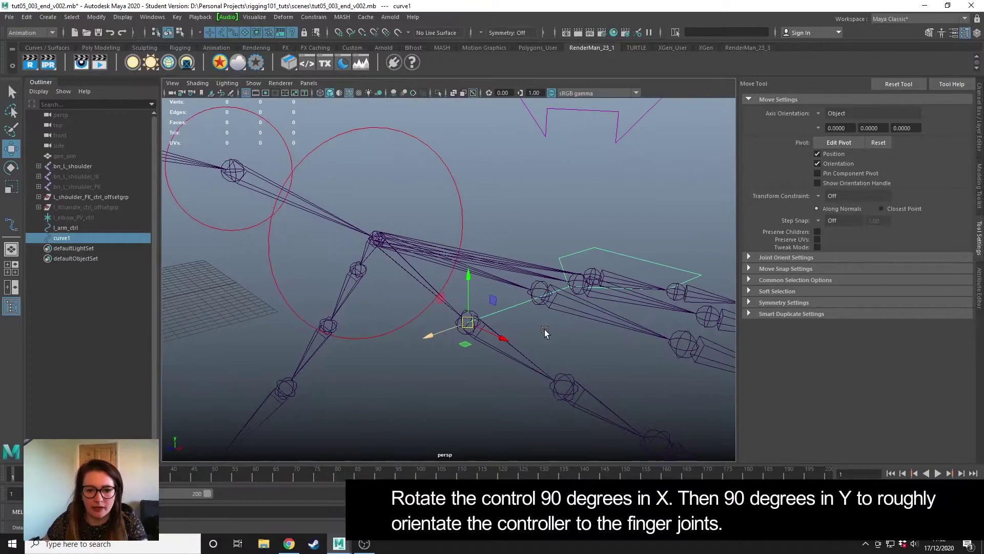
alt+middle_drag(545, 332, 537, 323)
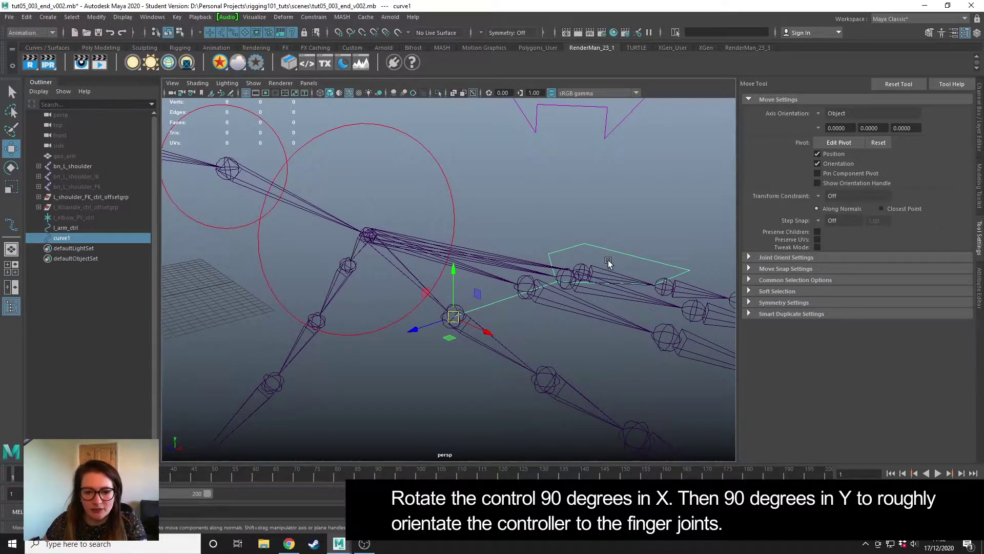
key(e)
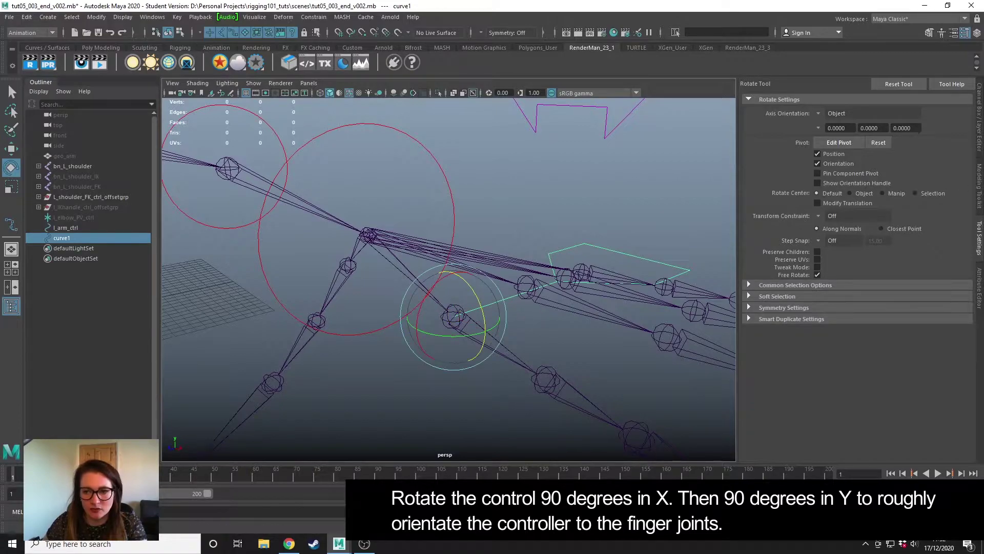
click(978, 133)
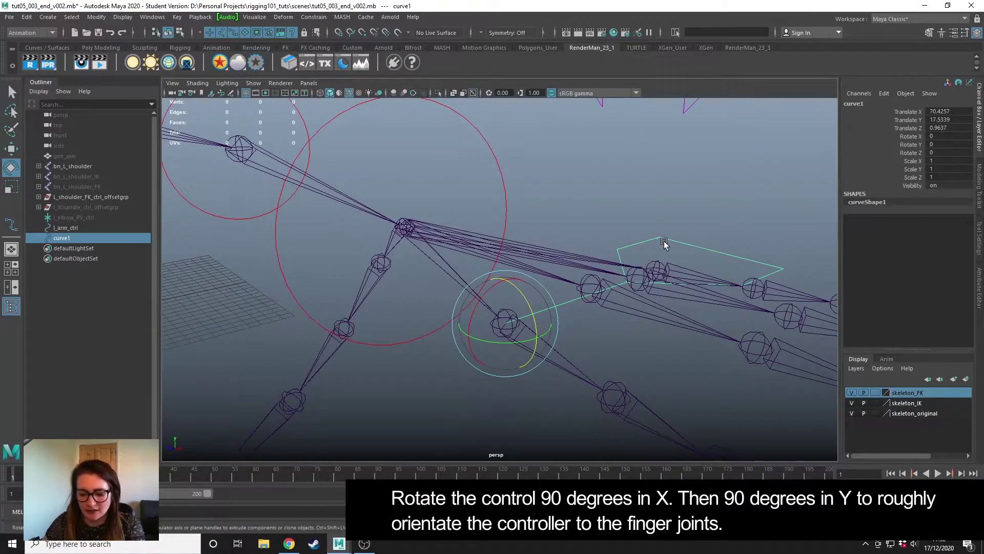
drag(503, 288, 546, 349)
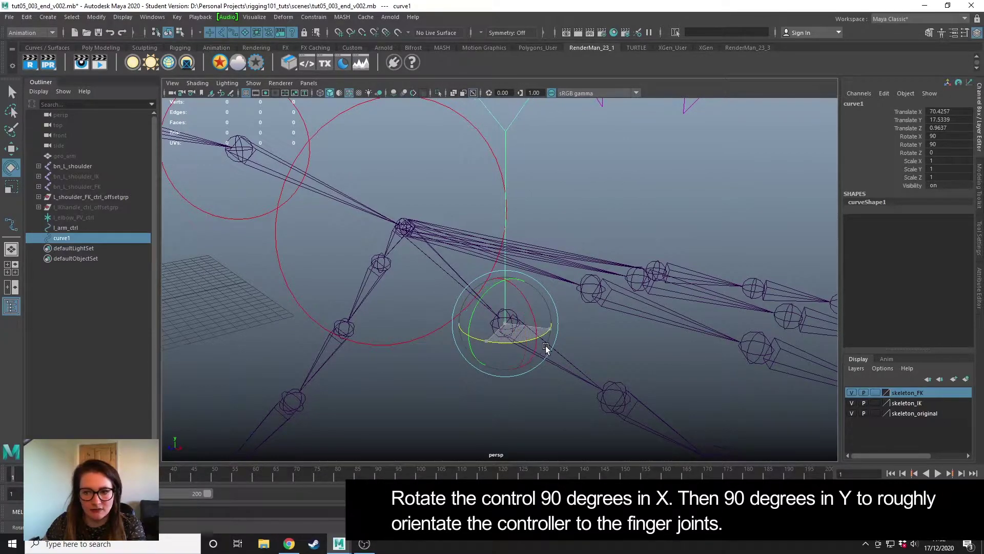
click(618, 345)
alt+right_drag(625, 348, 461, 319)
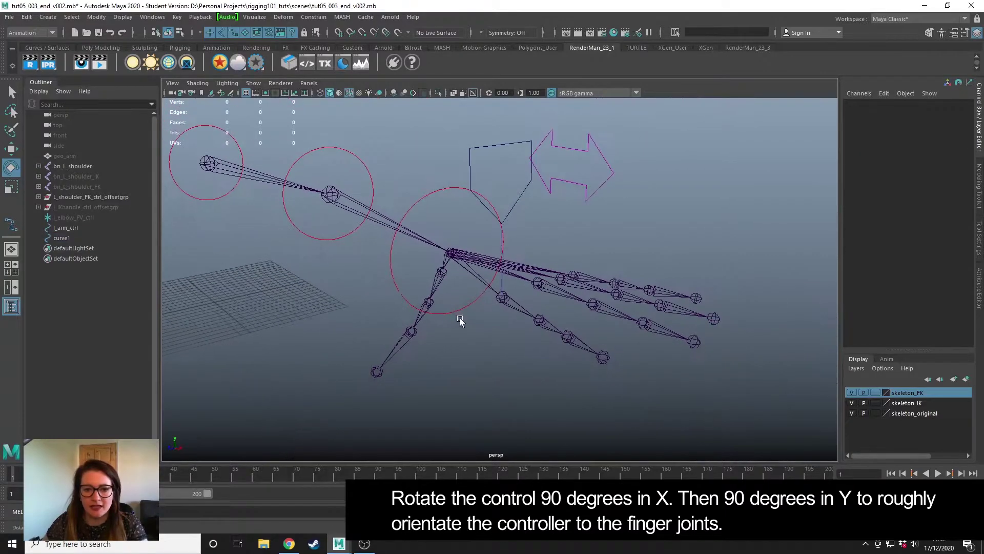
Step: Unhide the arm geometry geo_arm
click(515, 203)
scroll(504, 281, up, 5)
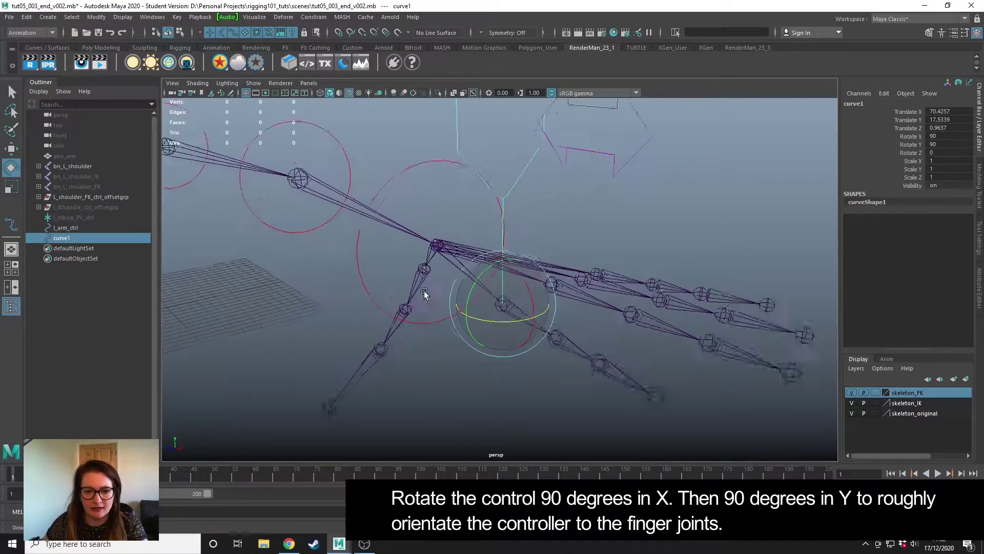
scroll(505, 281, down, 5)
key(w)
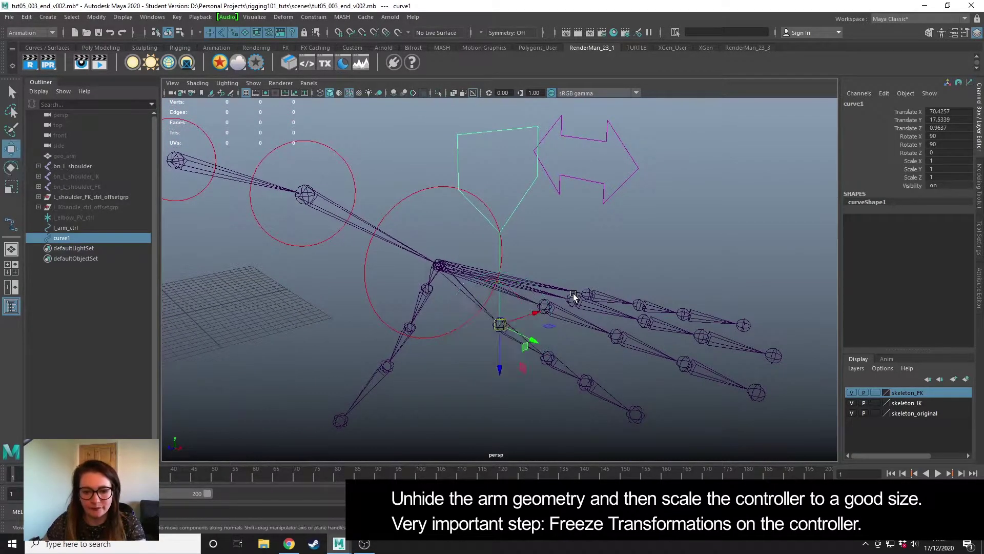
click(73, 155)
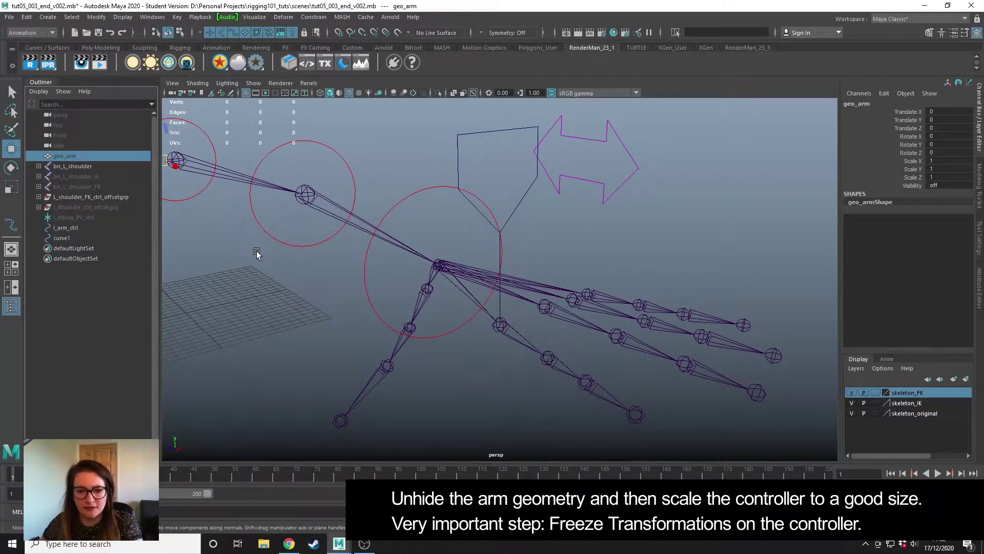
key(shift+h)
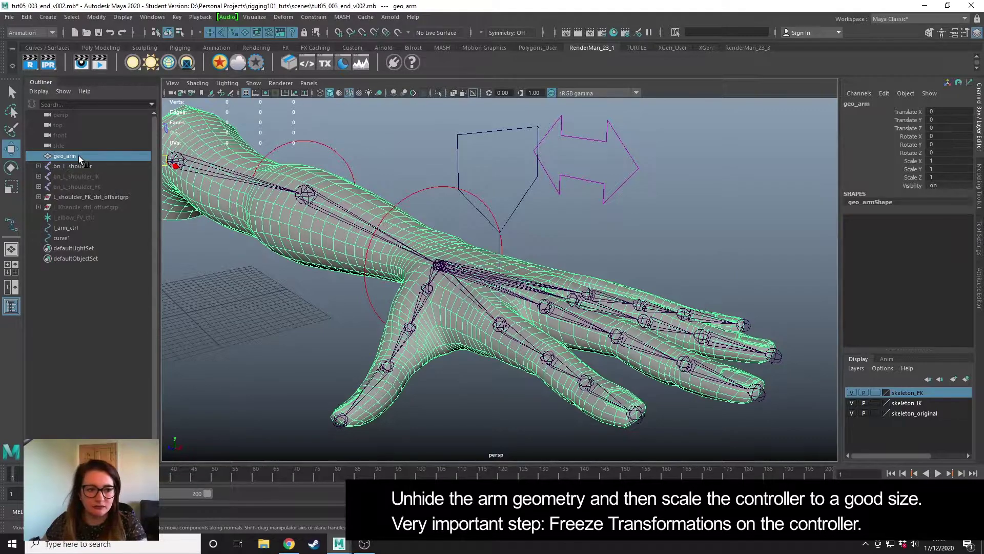
Step: Scale the controller curve uniformly to about 0.45, narrow it to about 0.39 in X, and freeze its transformations
click(514, 205)
key(r)
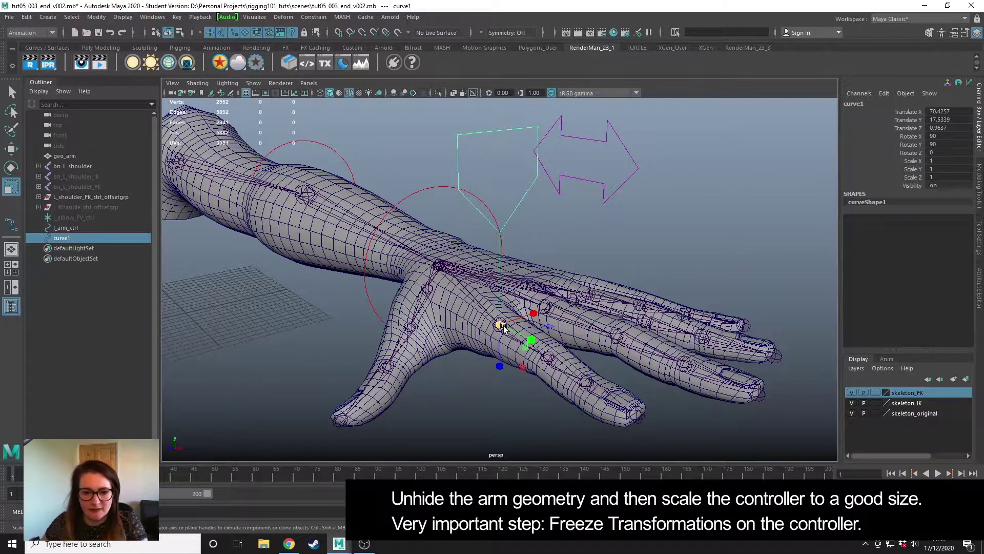
drag(501, 326, 575, 301)
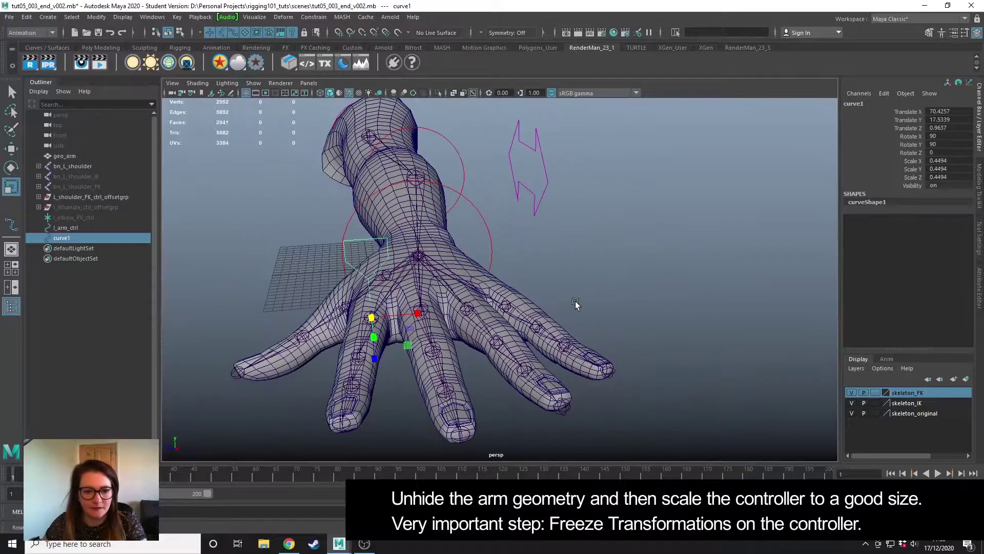
drag(418, 313, 643, 250)
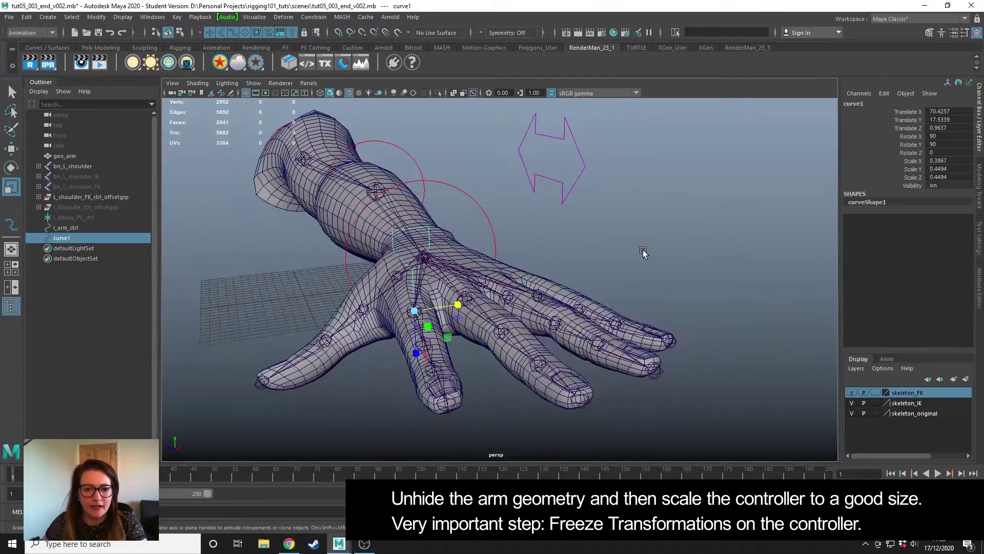
click(96, 17)
click(121, 53)
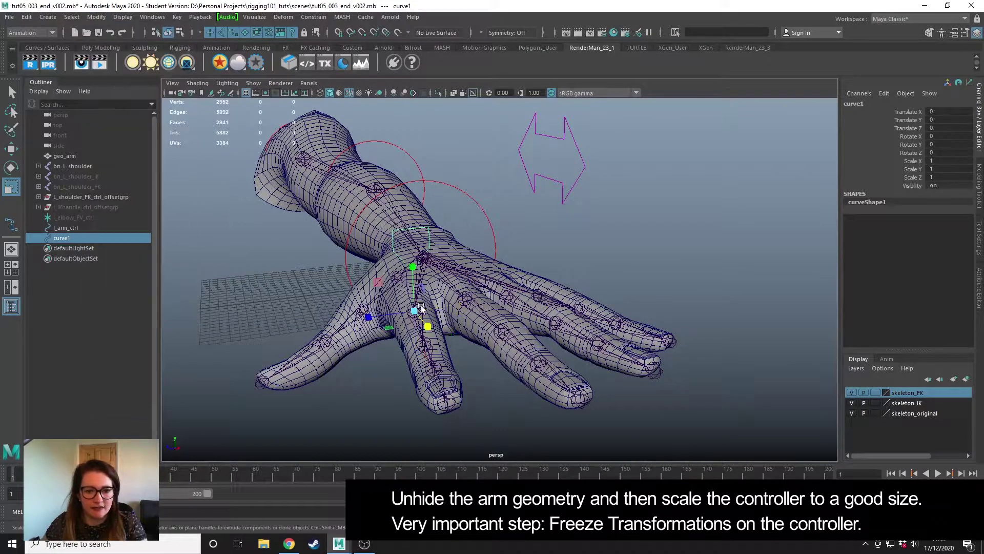
Step: Hide the arm geometry geo_arm so that only the joints and controllers are shown
alt+drag(565, 320, 610, 306)
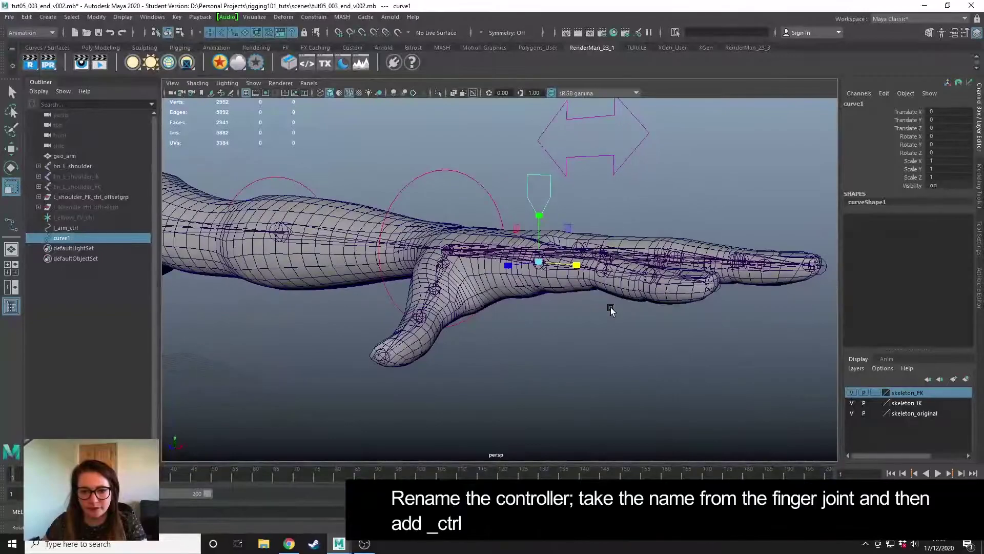
scroll(571, 315, up, 3)
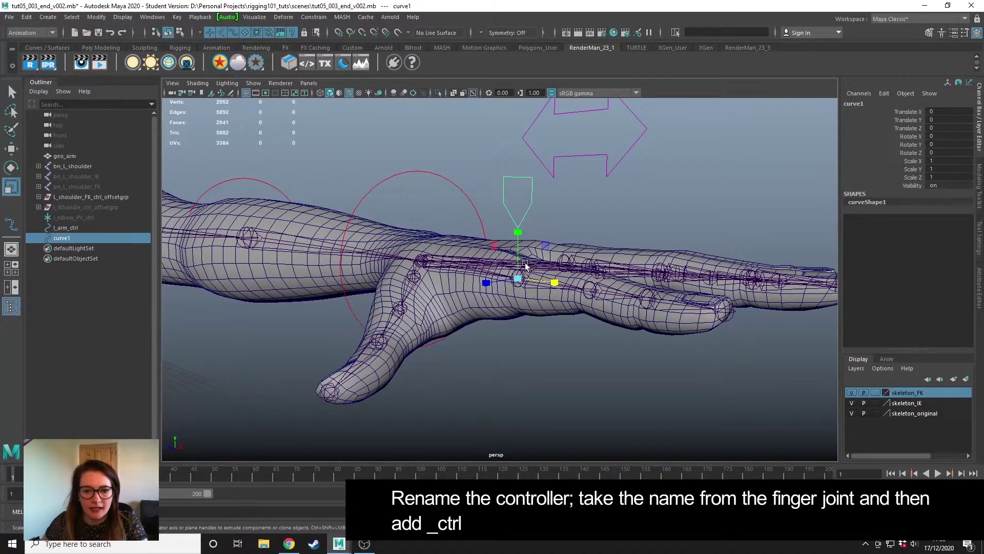
click(68, 156)
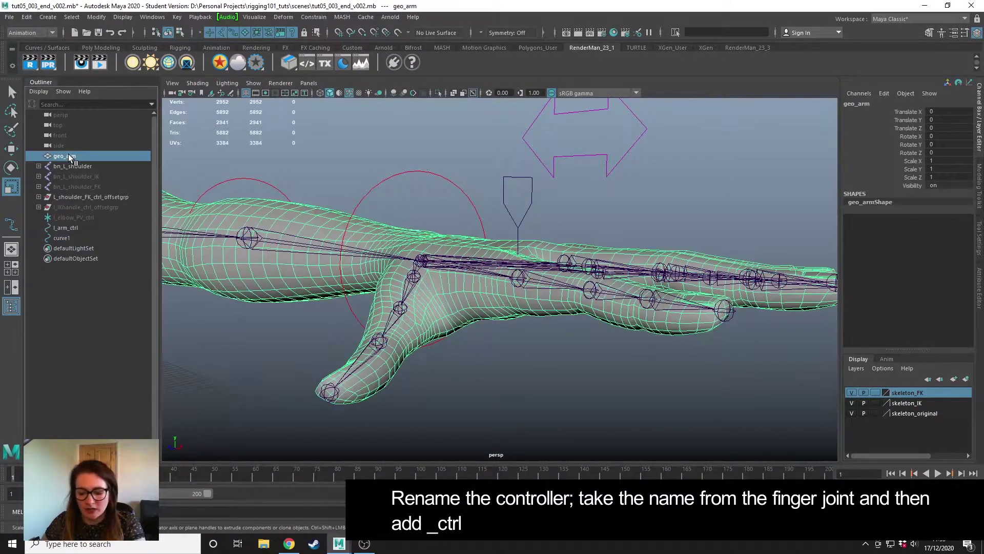
key(ctrl+h)
alt+drag(576, 325, 568, 330)
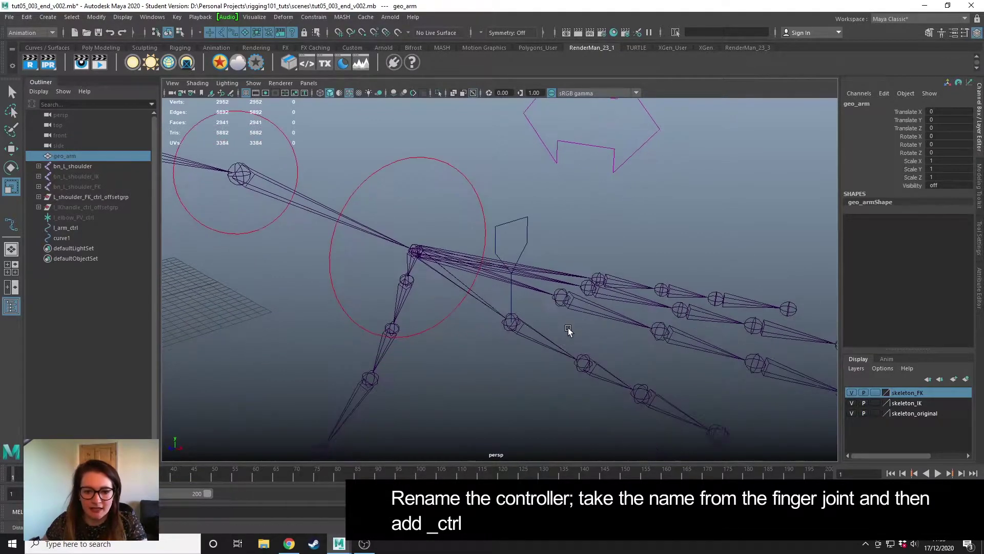
Step: Rename the controller curve to _L_index01_ctrl, reusing the name of the index knuckle joint bn_L_index01 without its bn prefix
click(513, 326)
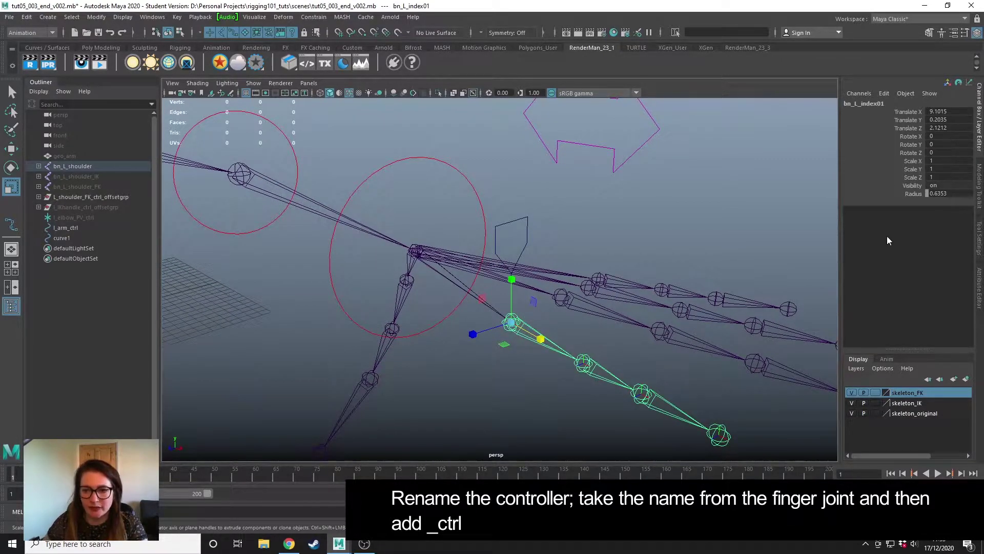
click(858, 106)
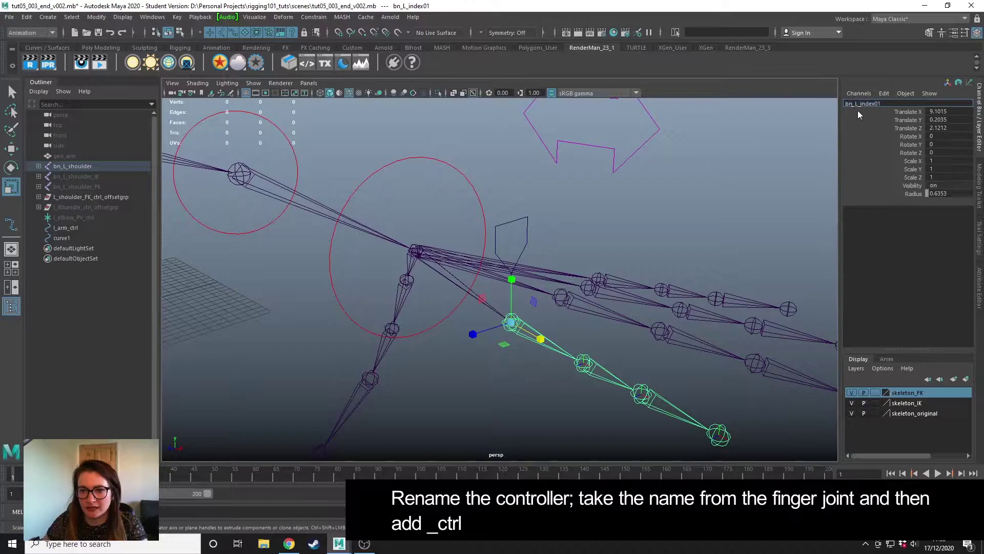
drag(855, 104, 889, 104)
key(ctrl+c)
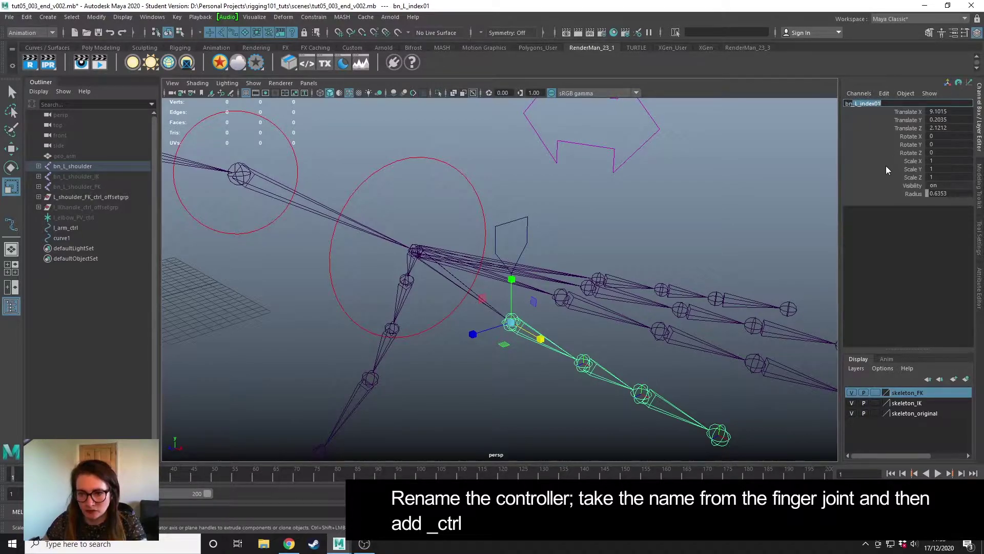
click(519, 220)
click(866, 103)
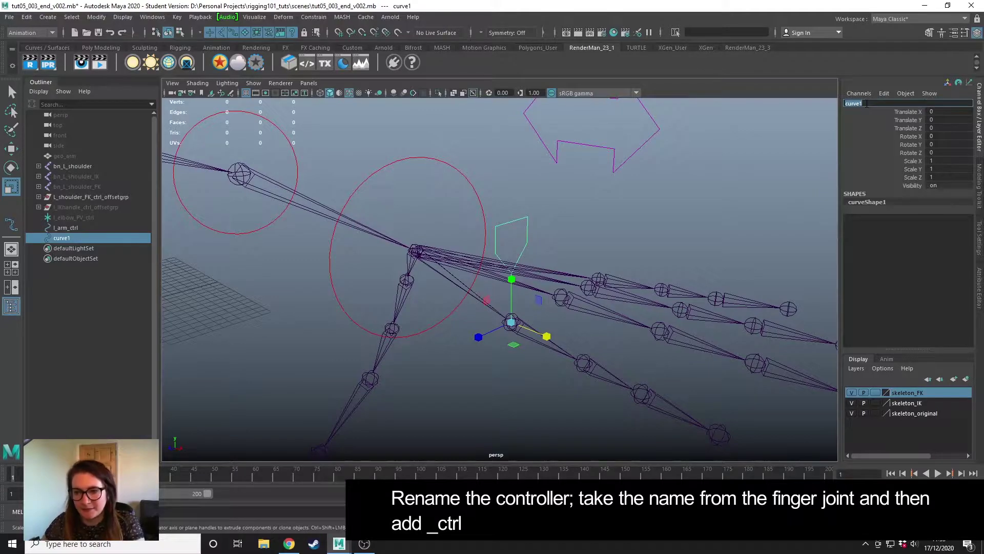
key(ctrl+v)
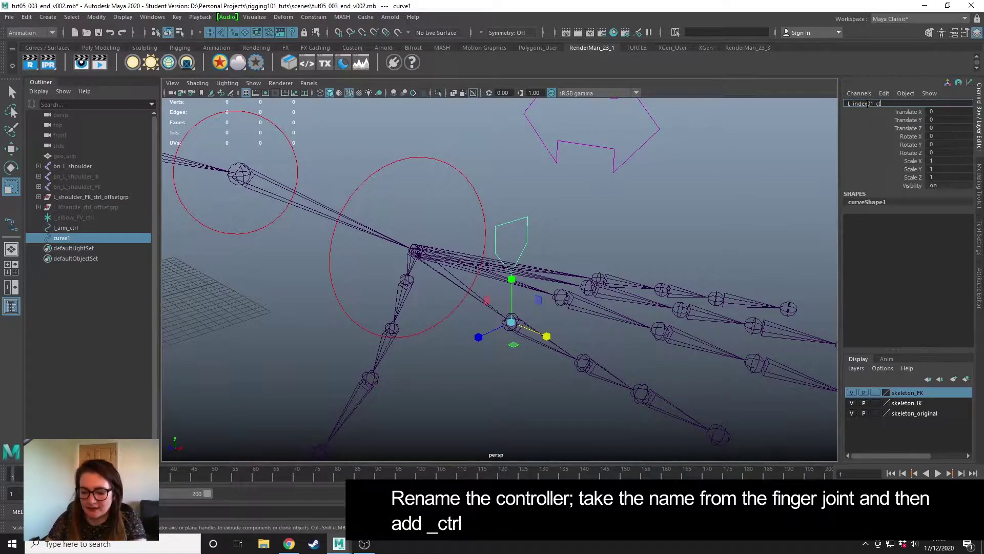
key(Return)
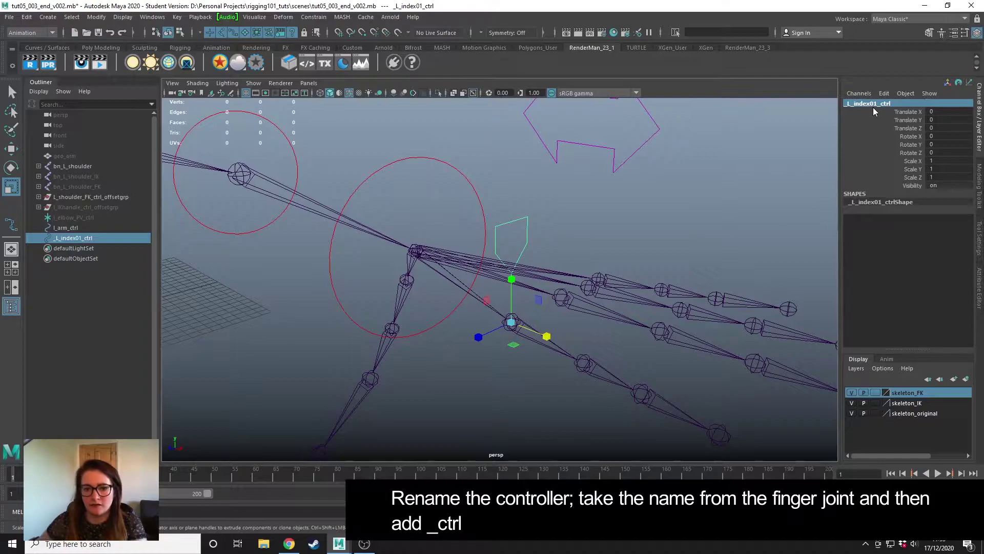
click(657, 243)
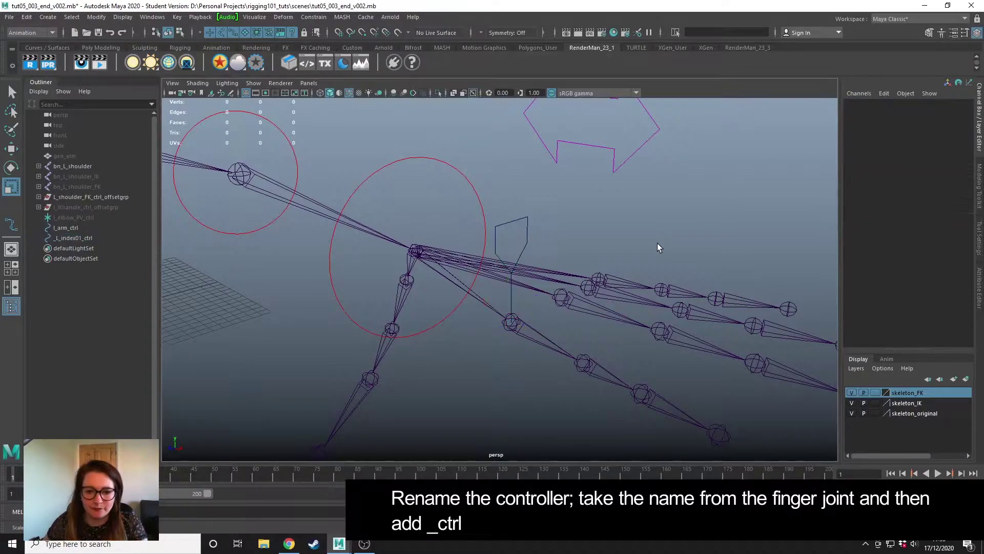
Step: Enable drawing overrides on the index controller's shape and set its index color to bright green
click(510, 292)
click(979, 283)
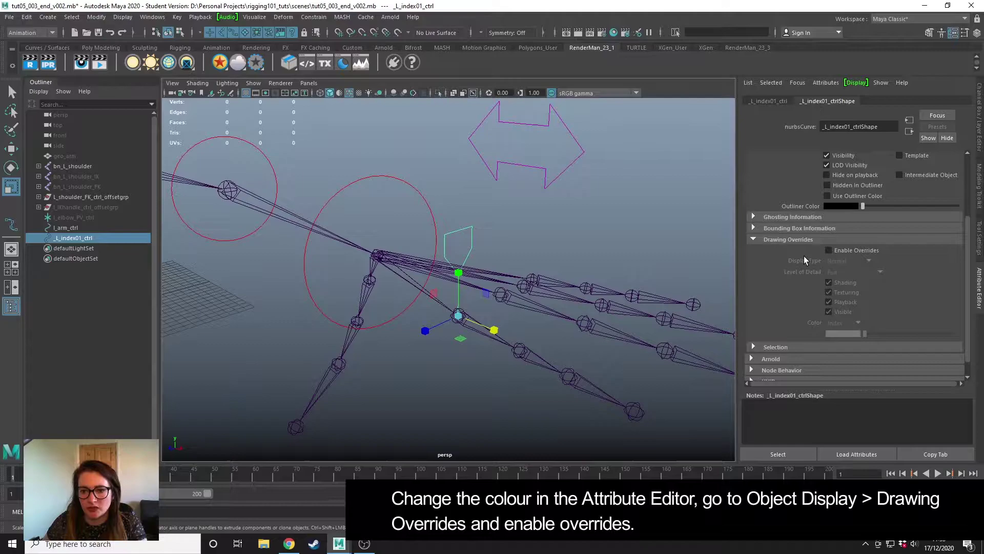
scroll(800, 251, up, 3)
scroll(779, 220, down, 1)
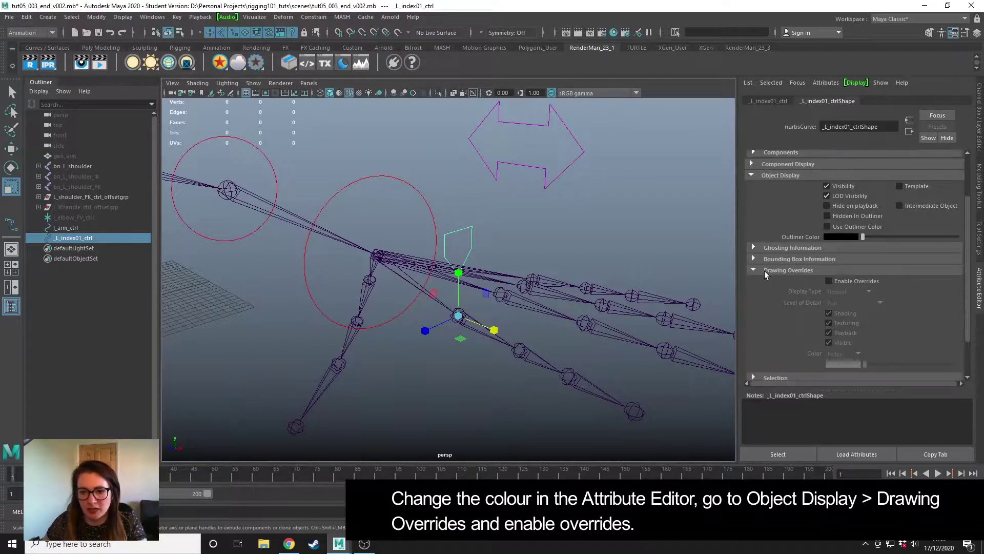
click(847, 282)
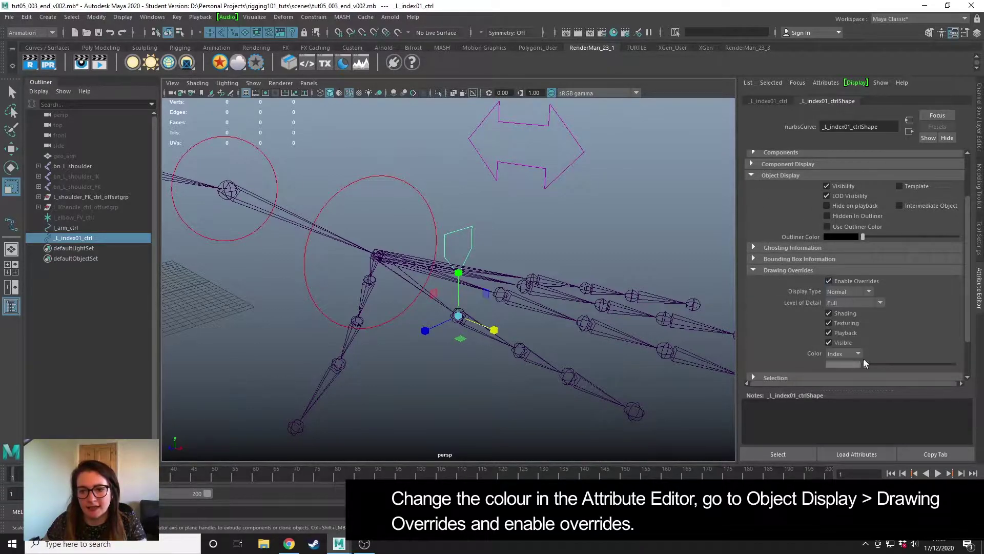
drag(865, 364, 905, 363)
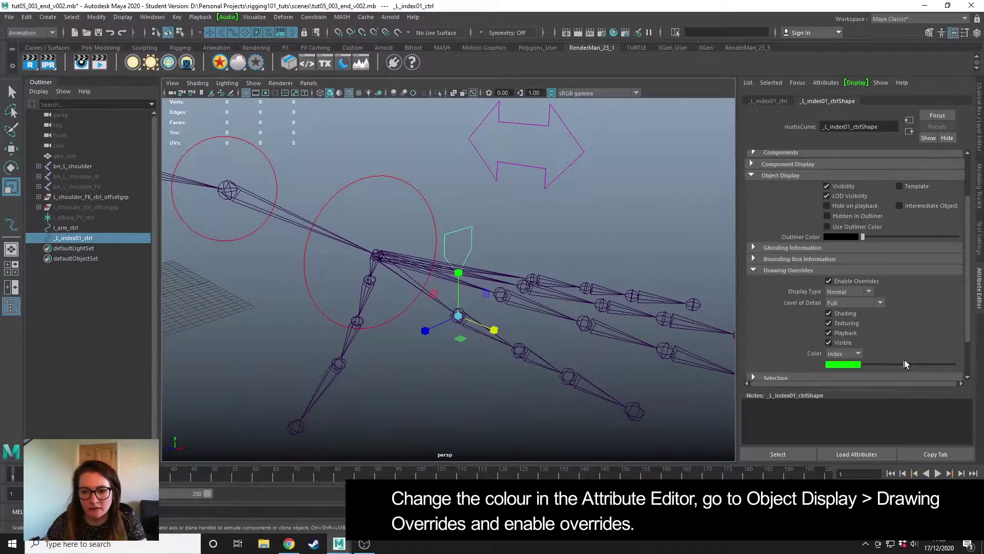
click(586, 236)
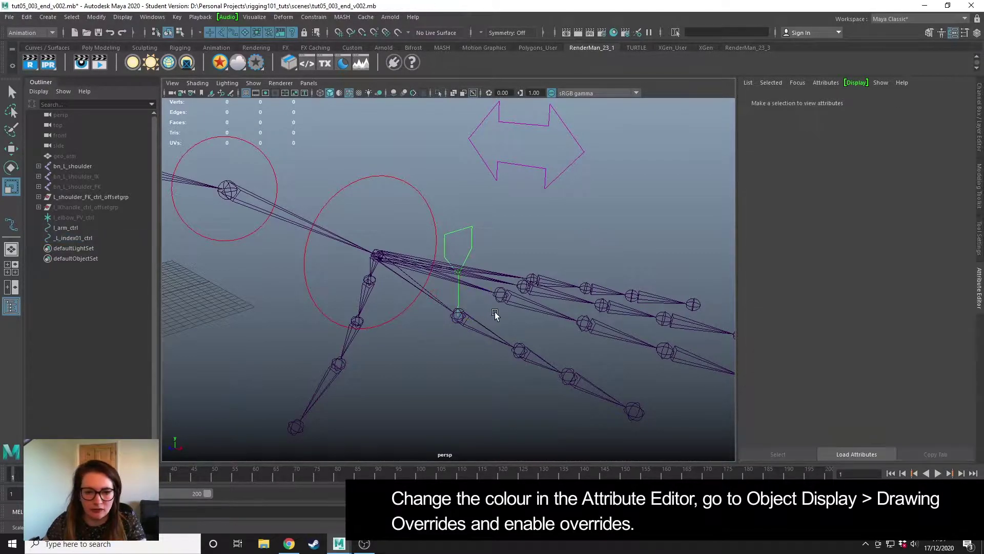
Step: Examine the green controller's orientation against the index knuckle joint in a close-up top view
alt+right_drag(583, 317, 499, 284)
alt+drag(498, 283, 537, 266)
key(space)
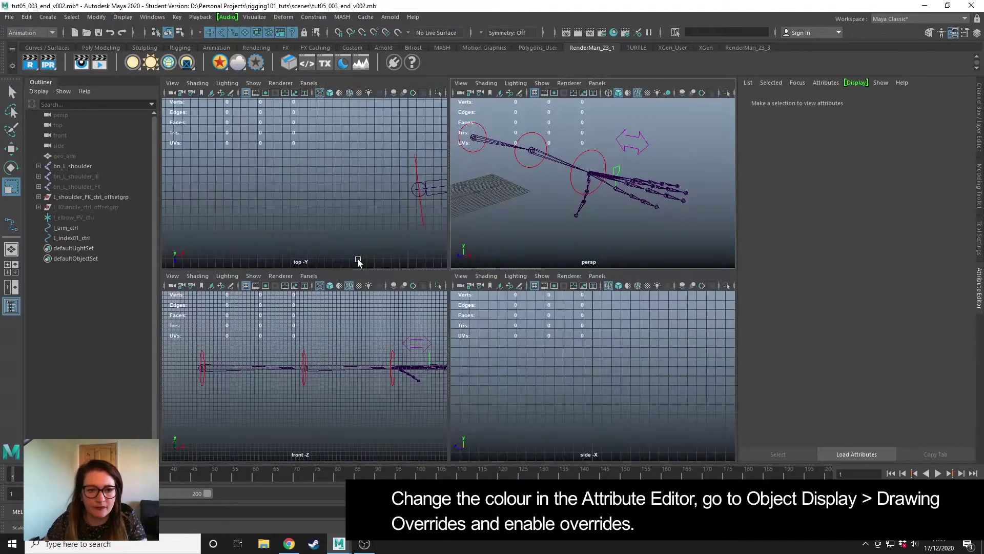
key(space)
alt+middle_drag(570, 297, 292, 281)
alt+middle_drag(565, 269, 342, 241)
alt+right_drag(342, 242, 402, 250)
alt+middle_drag(402, 251, 356, 288)
alt+right_drag(356, 288, 535, 291)
alt+middle_drag(467, 211, 478, 244)
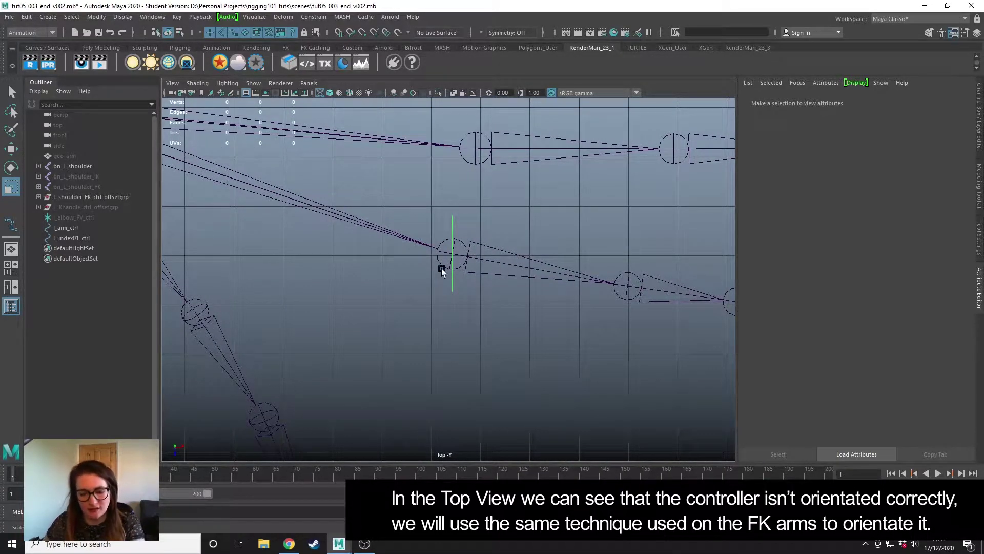
Step: Try rotating L_index01_ctrl around the index knuckle in the top view, and undo the rotation
key(e)
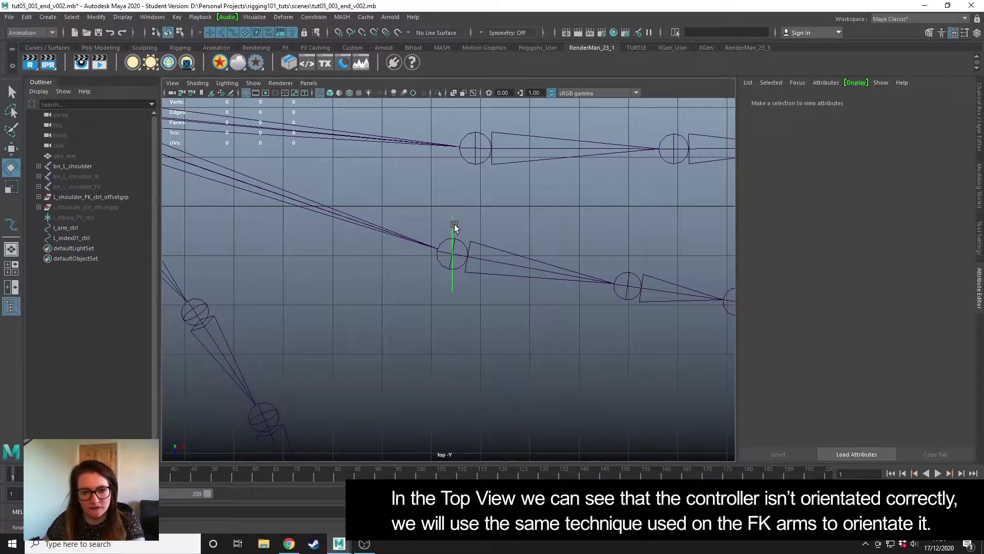
click(452, 234)
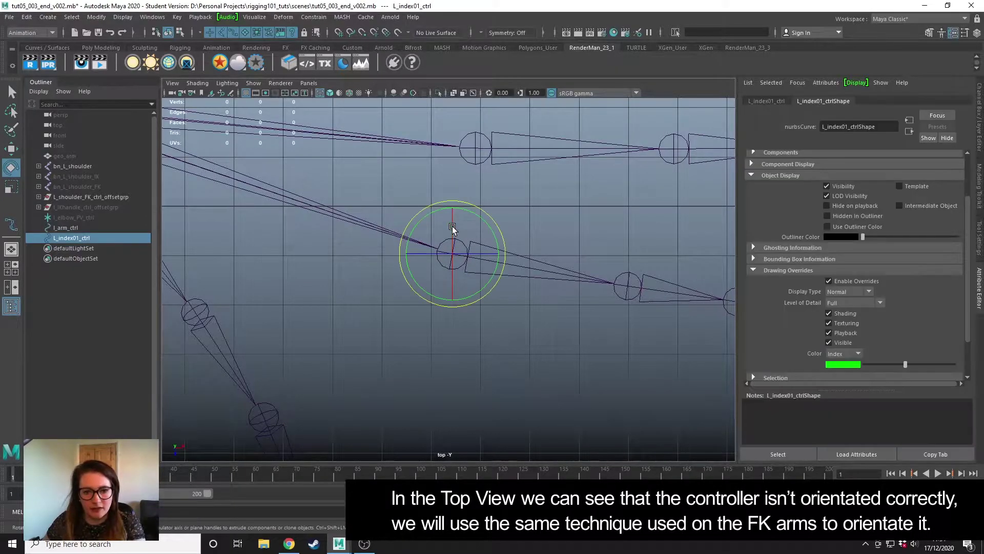
drag(432, 253, 485, 259)
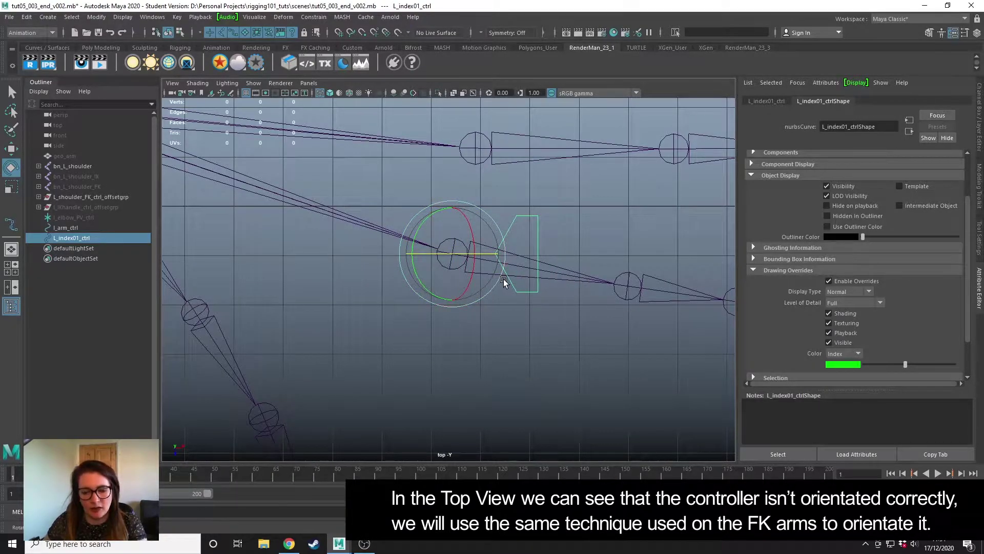
key(ctrl+z)
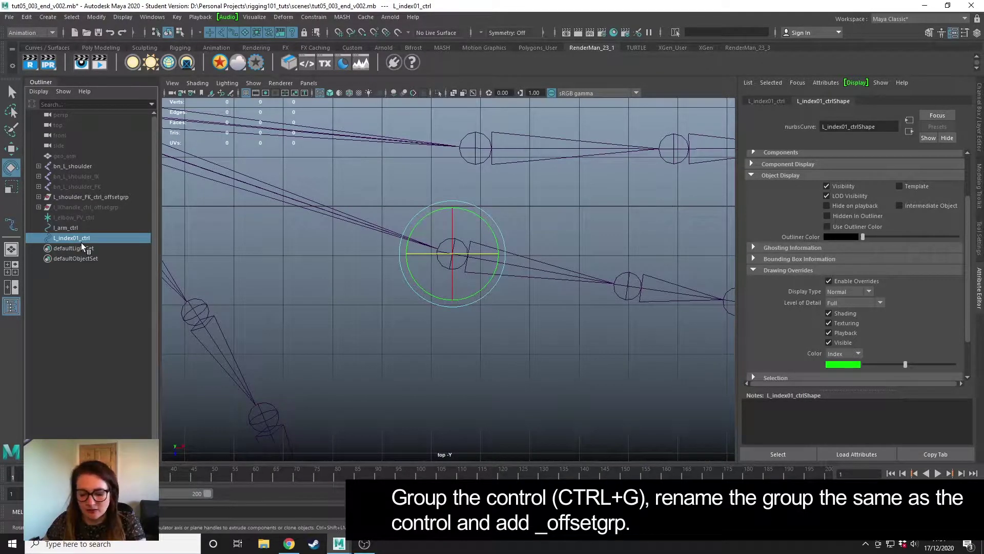
Step: Group L_index01_ctrl by itself and rename the new group L_index01_ctrl_offsetgrp
key(ctrl+g)
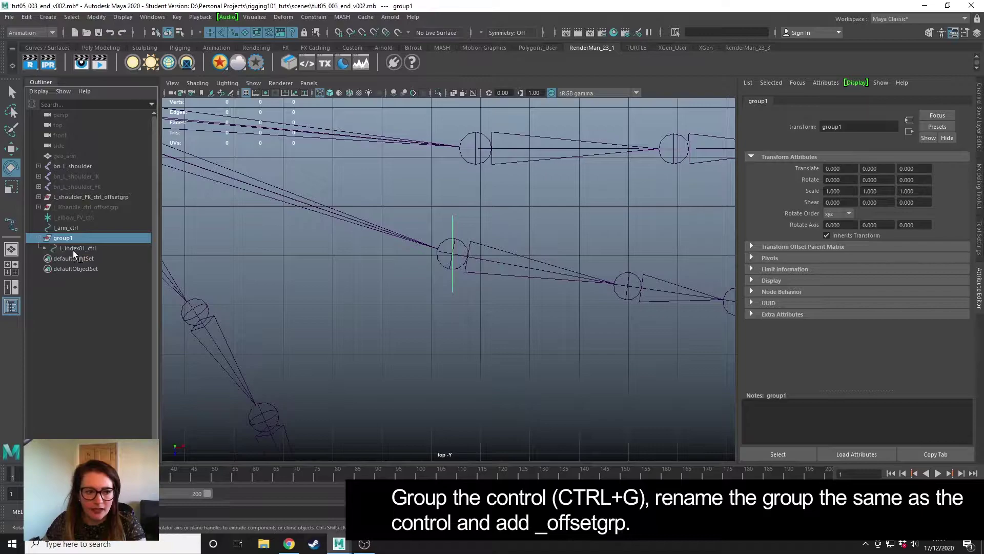
double_click(92, 248)
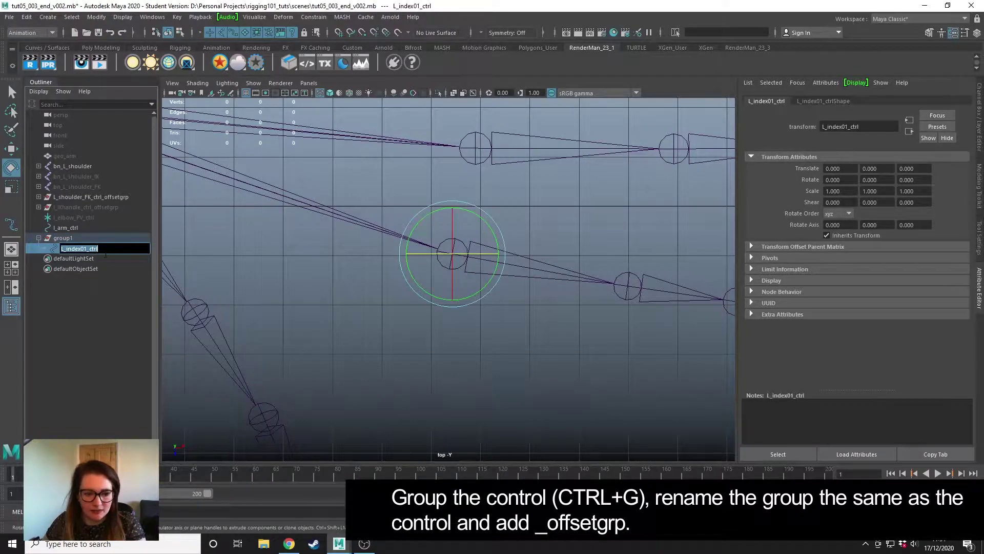
key(ctrl+c)
key(Return)
double_click(66, 238)
key(ctrl+v)
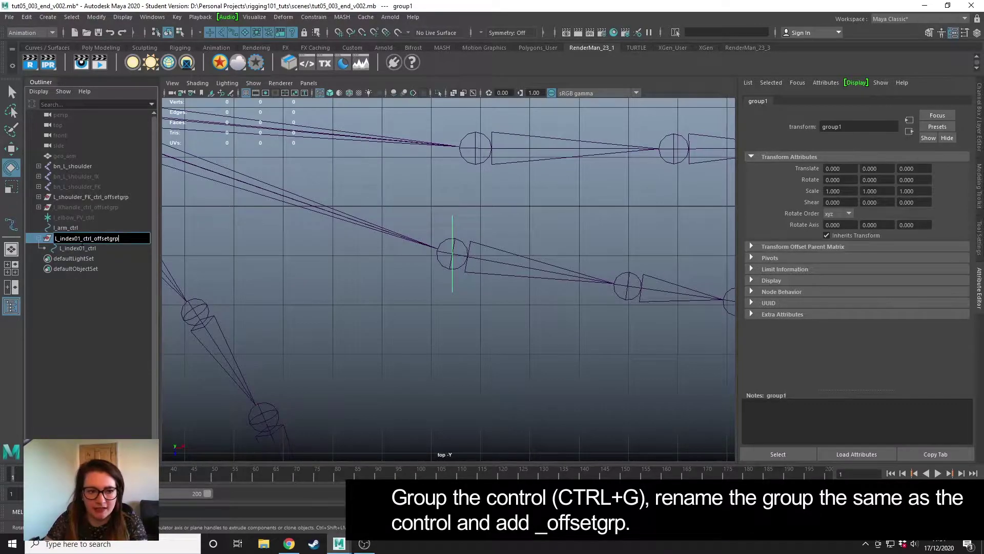
key(Return)
click(487, 334)
Step: Snap the pivot of L_index01_ctrl_offsetgrp onto the index knuckle joint in the perspective view
key(space)
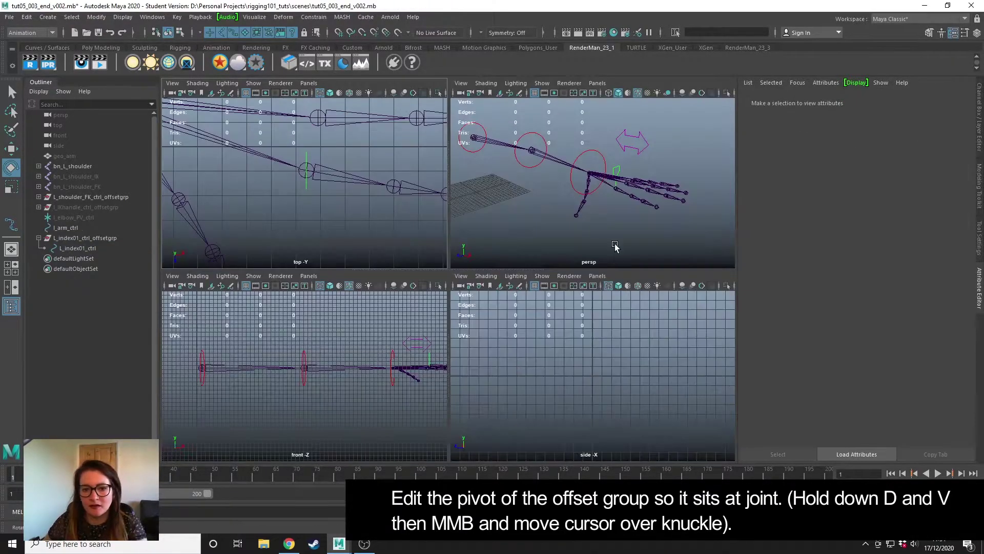
key(space)
alt+right_drag(439, 334, 532, 340)
alt+drag(532, 340, 544, 352)
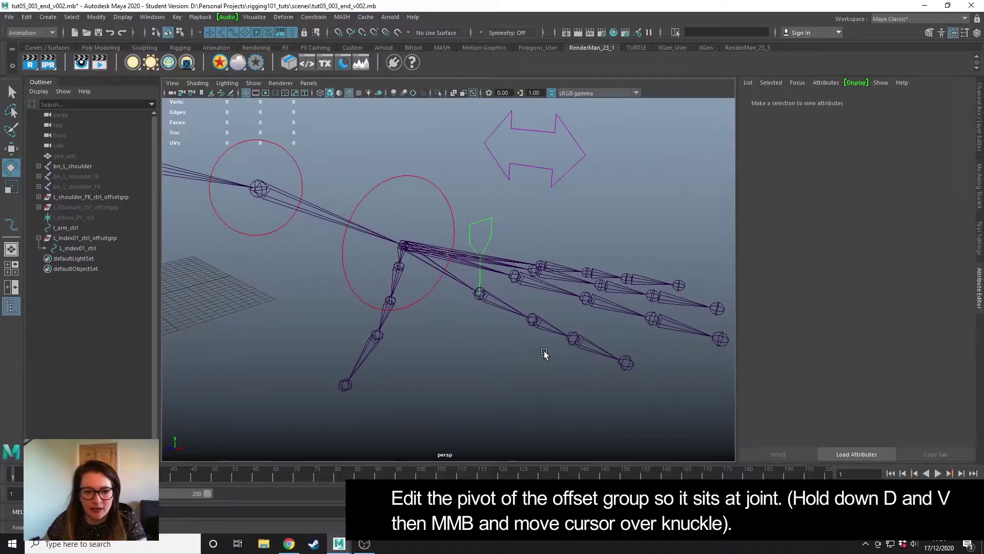
alt+right_drag(543, 351, 453, 352)
alt+drag(453, 352, 405, 347)
click(103, 239)
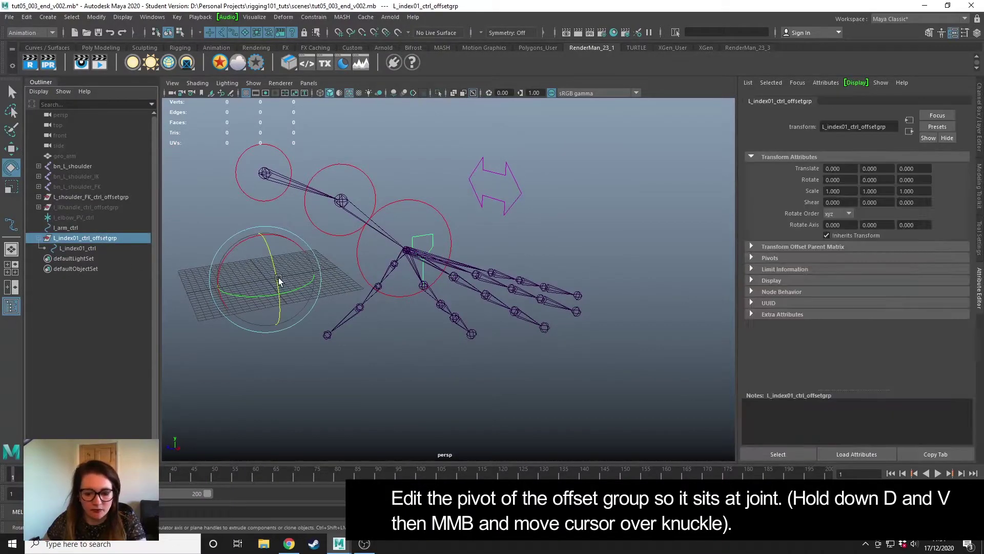
key(w)
key(d)
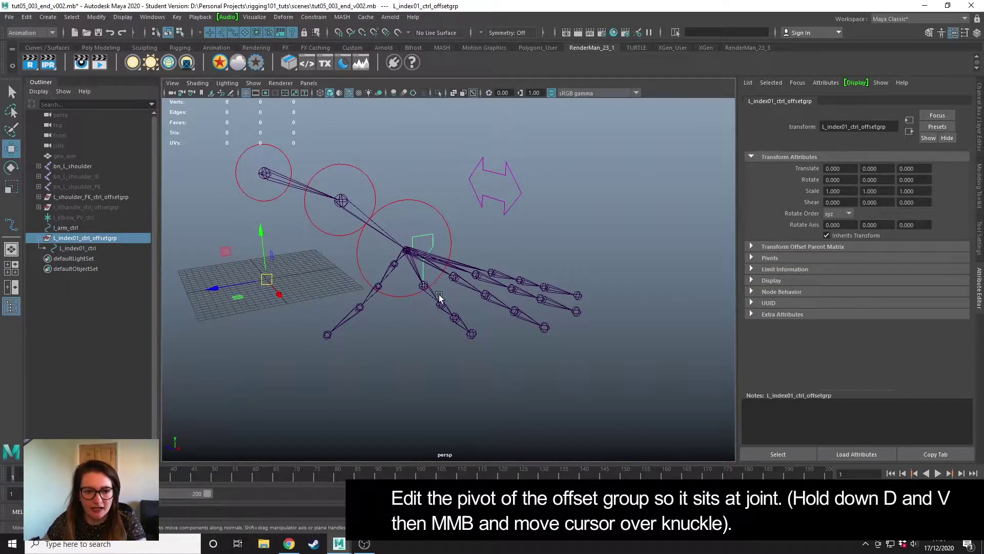
scroll(439, 342, up, 4)
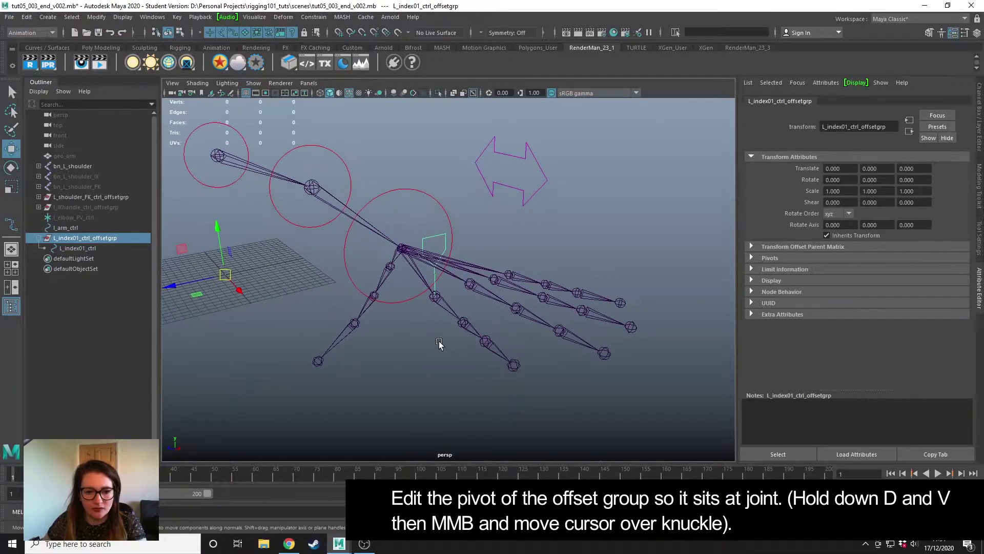
alt+drag(440, 342, 425, 346)
key(d)
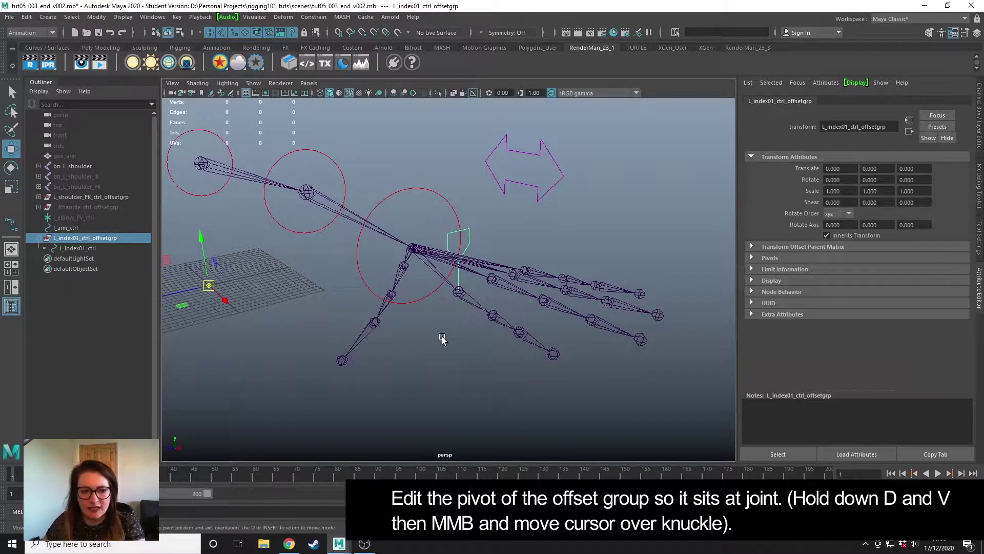
key(v)
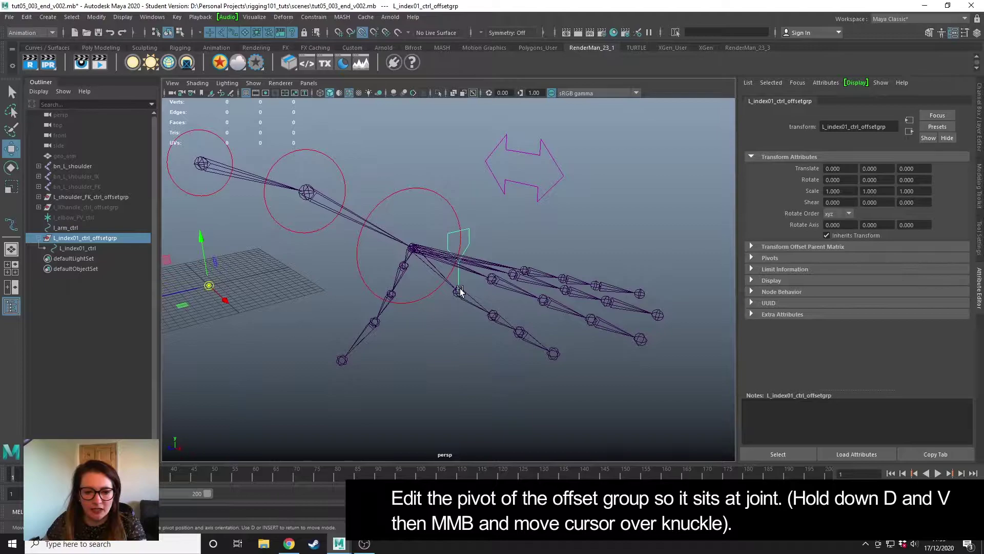
middle_drag(459, 286, 458, 293)
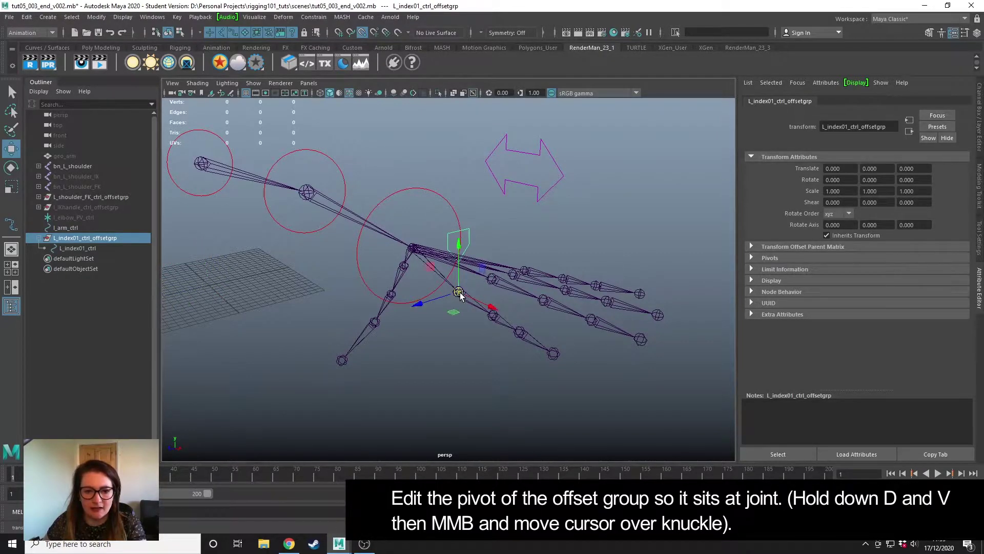
Step: Inspect the offset group's pivot and alignment at the index knuckle joint in the perspective and top views
alt+drag(514, 391, 538, 386)
alt+right_drag(506, 372, 577, 368)
alt+drag(577, 368, 515, 313)
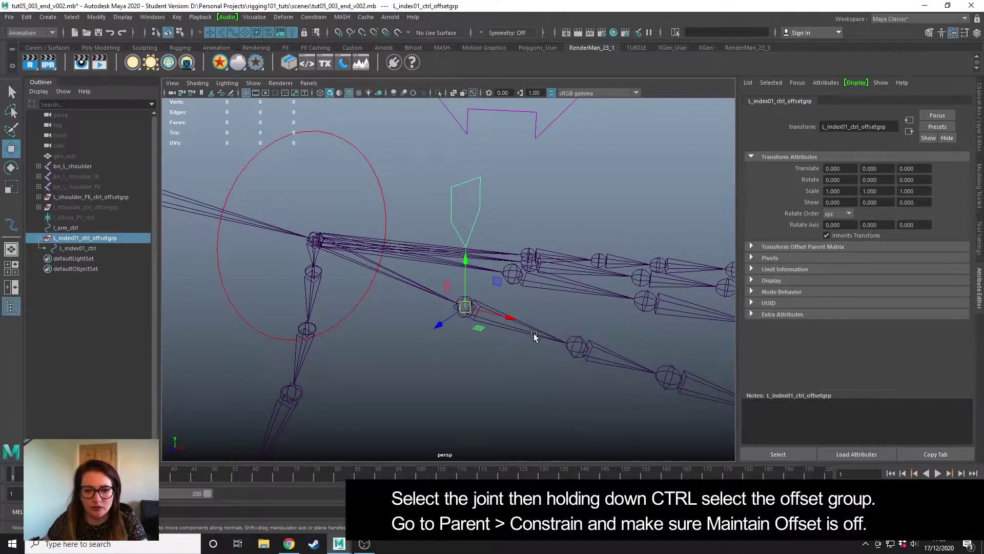
key(space)
key(space)
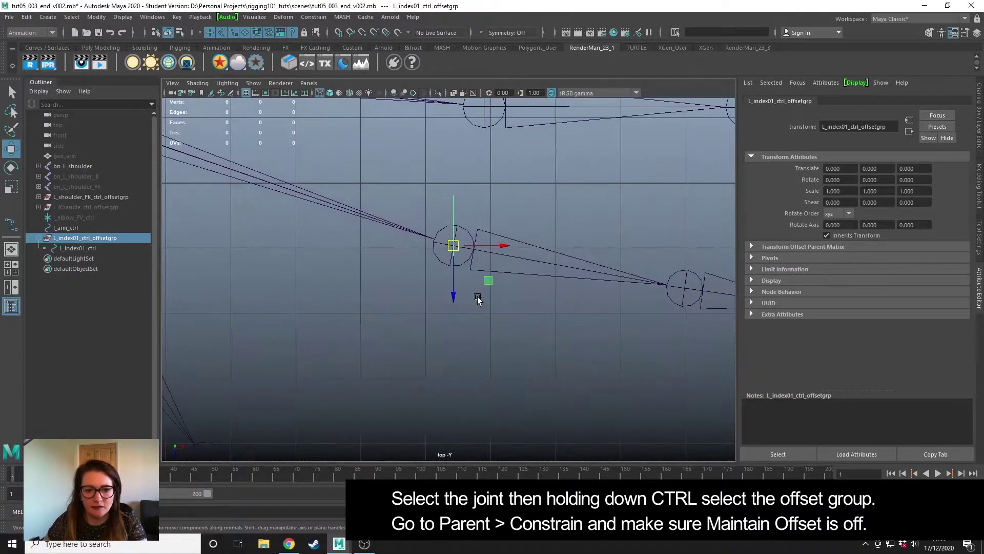
Step: Parent-constrain L_index01_ctrl_offsetgrp to the bn_L_index01 joint with Maintain offset off and all translate and rotate axes constrained
click(537, 258)
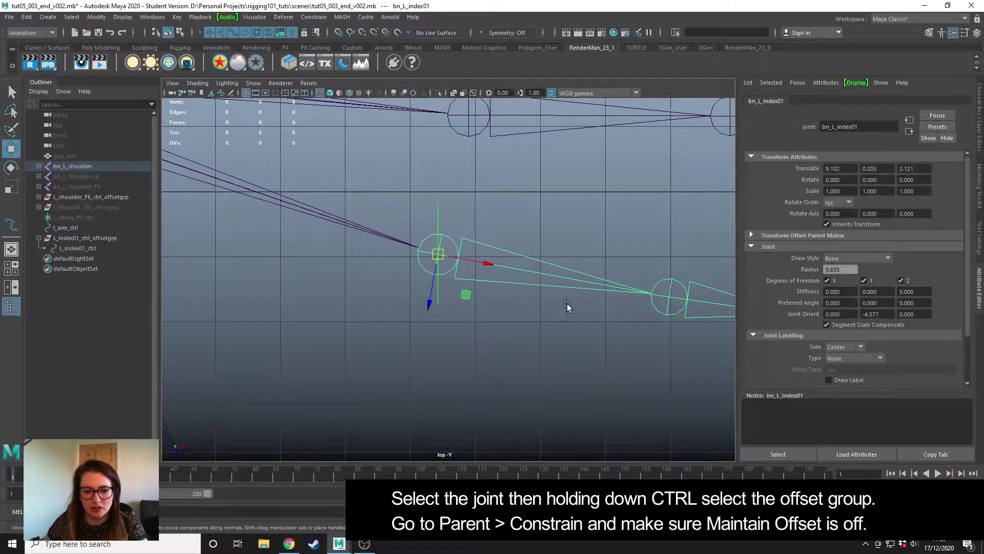
ctrl+click(106, 238)
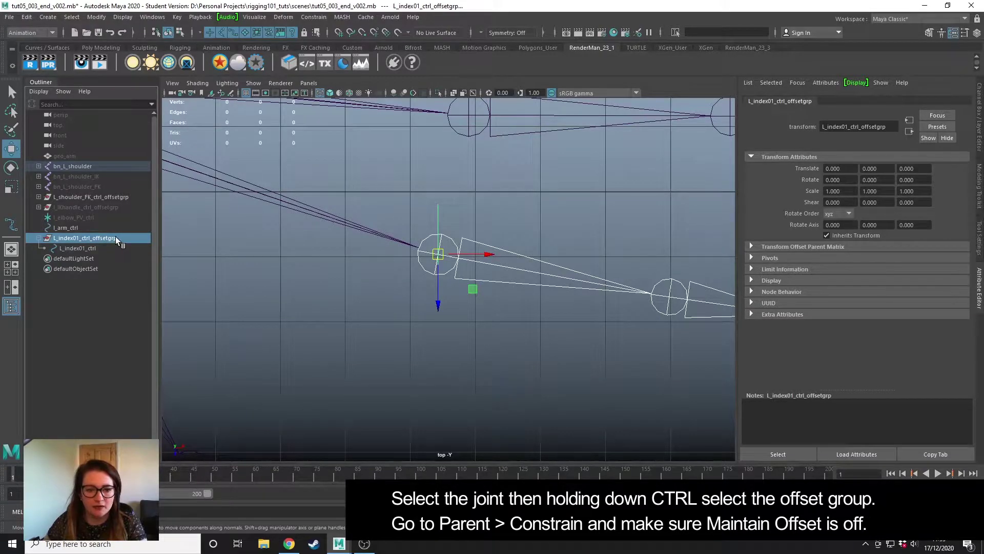
click(314, 17)
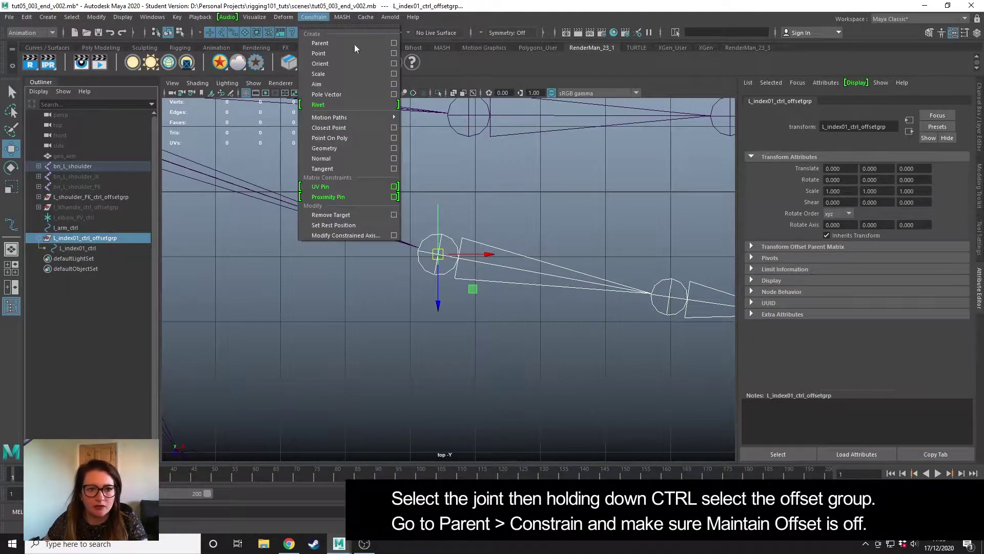
click(398, 42)
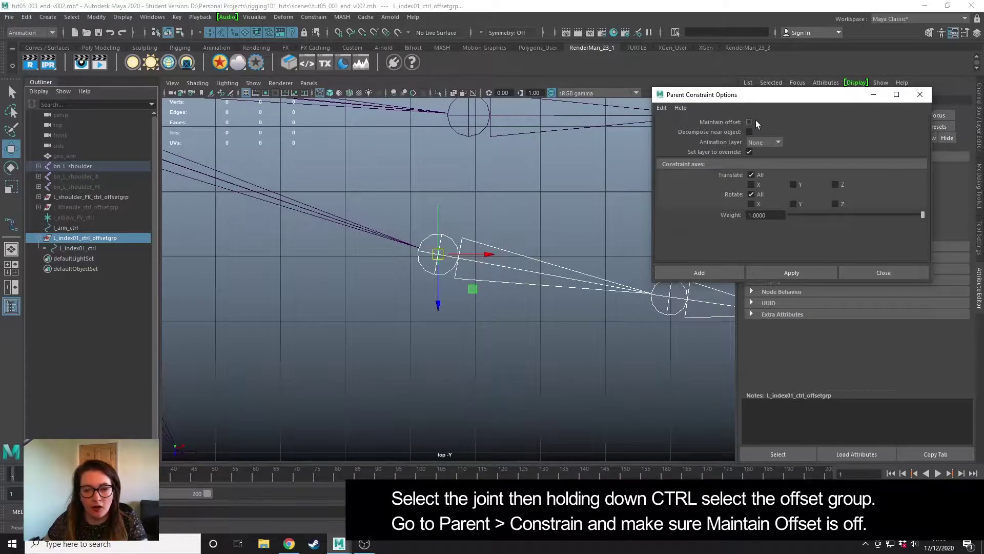
click(788, 272)
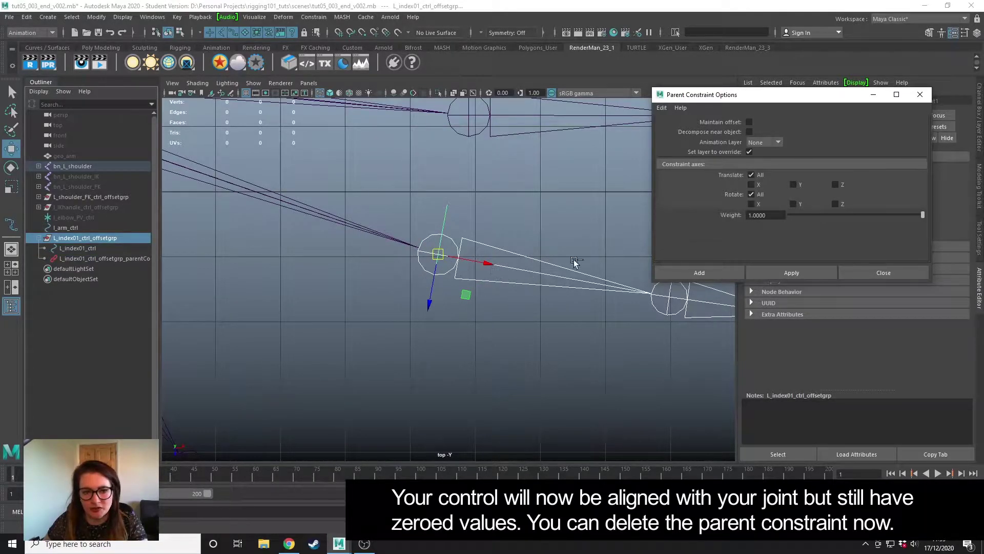
click(921, 95)
Step: Check the rotation axes and channel values of L_index01_ctrl, and delete the parent constraint under its offset group
key(e)
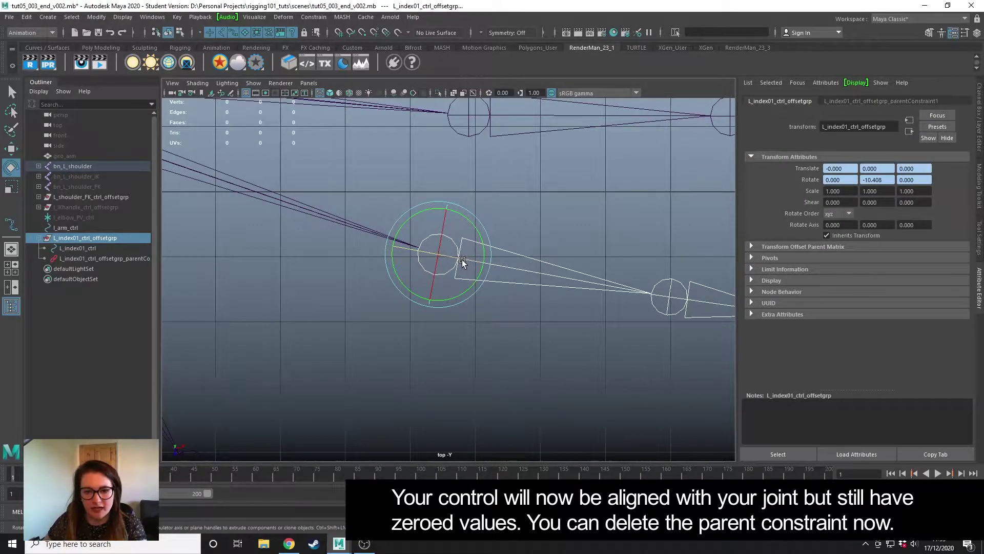
click(81, 249)
click(978, 122)
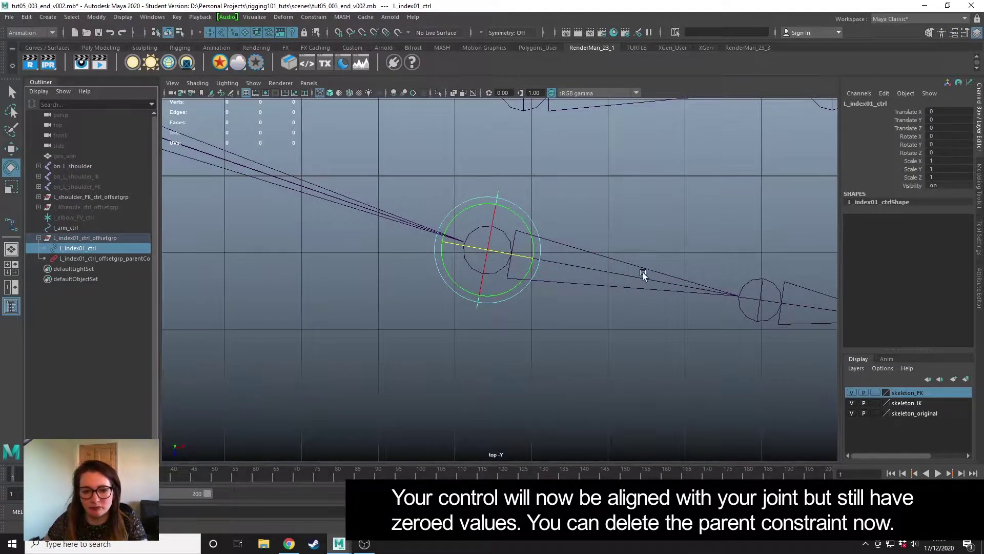
click(107, 259)
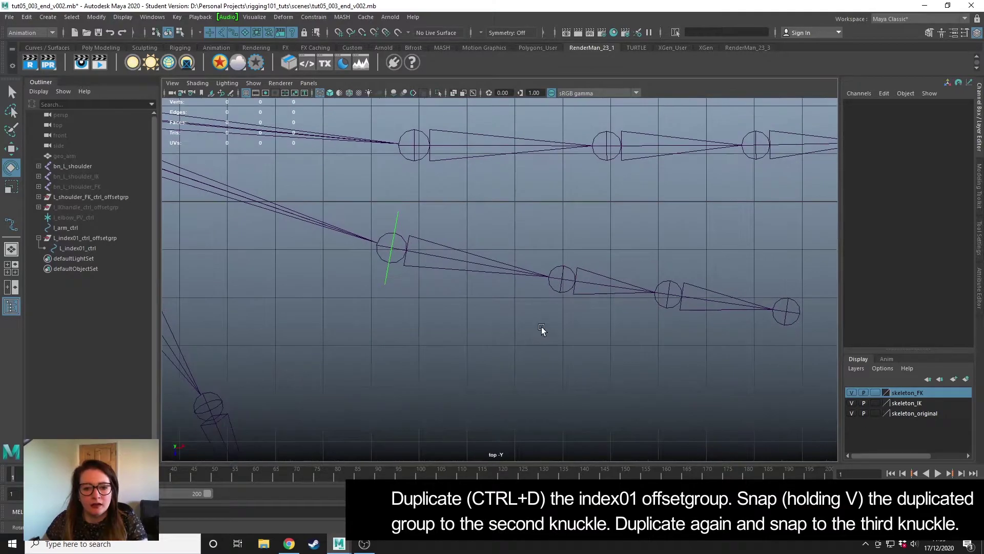
Step: Duplicate L_index01_ctrl_offsetgrp and snap the copy onto the second index knuckle joint in the top view
alt+middle_drag(541, 327, 522, 330)
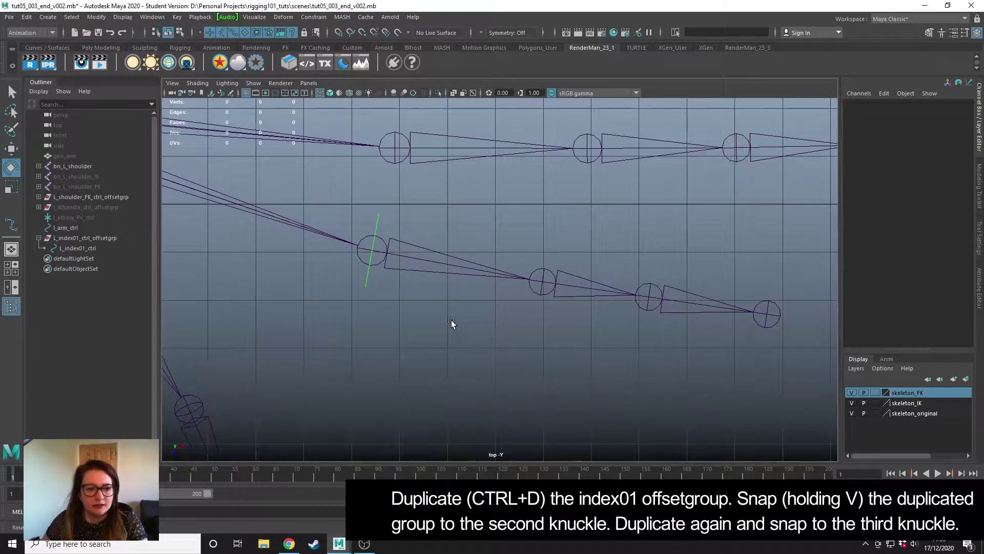
click(95, 239)
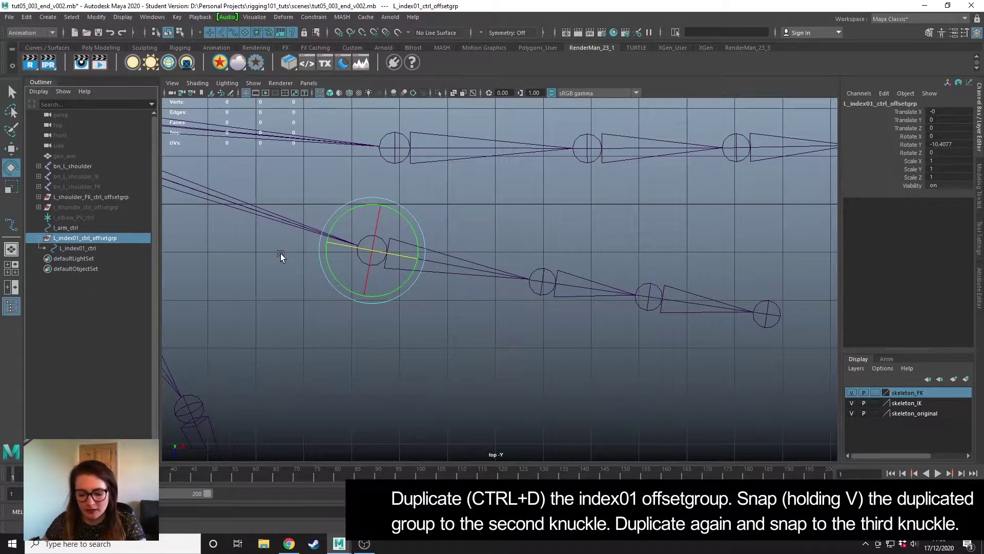
key(ctrl+d)
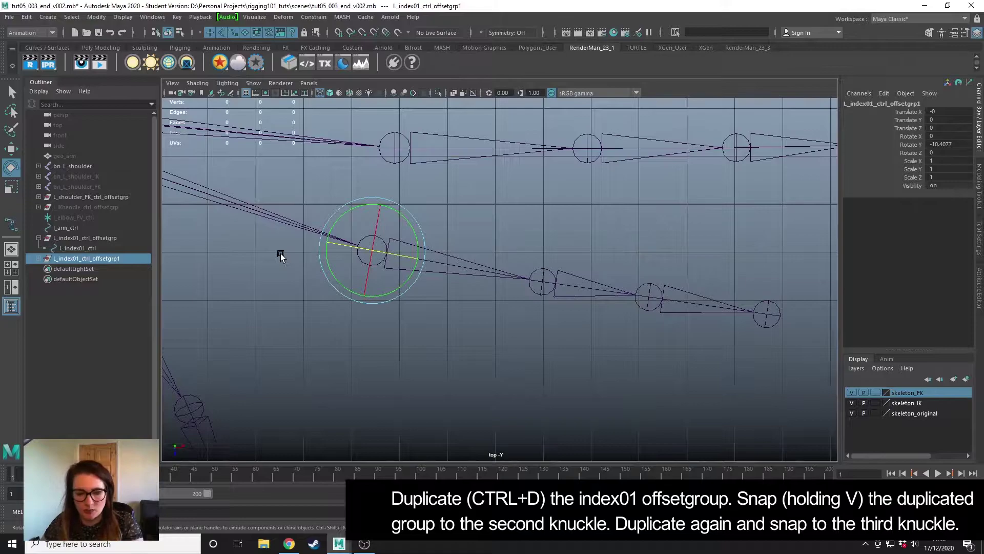
key(w)
key(v)
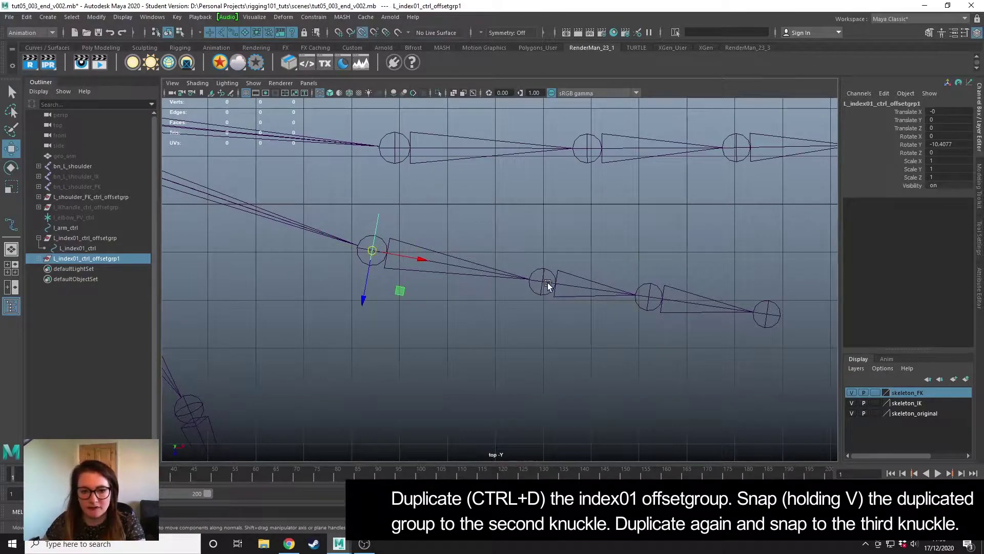
middle_drag(544, 281, 539, 281)
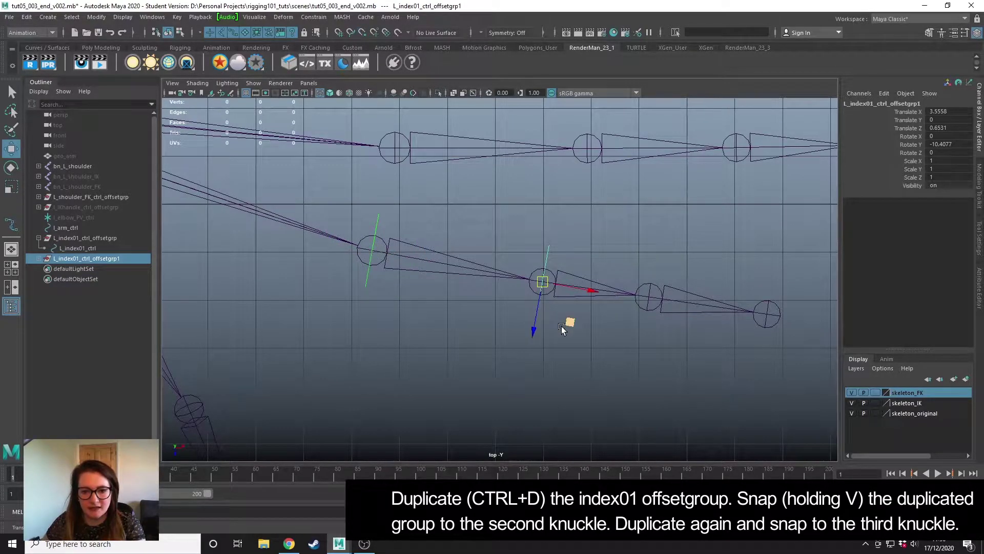
Step: Duplicate the second knuckle's offset group and snap the new copy onto the third index knuckle joint
key(ctrl+d)
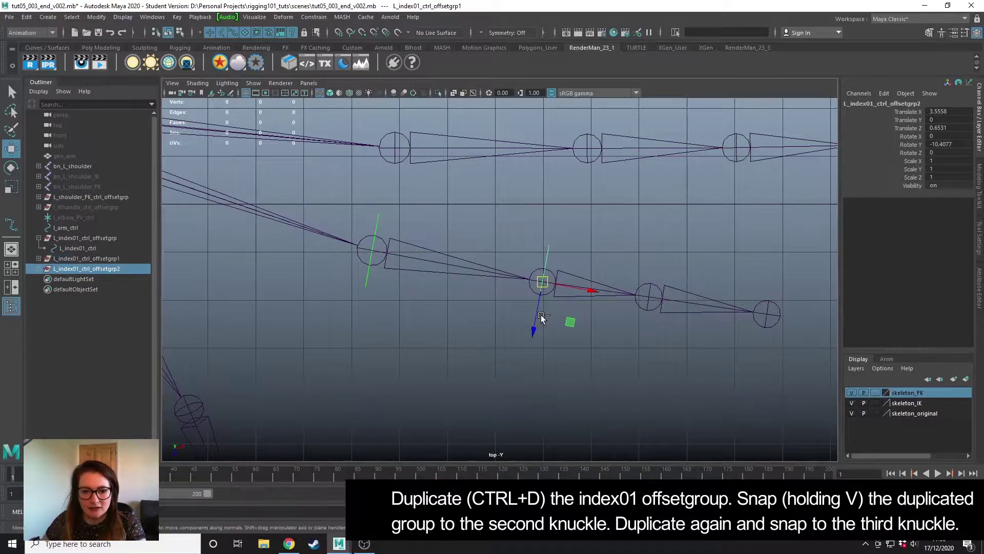
key(v)
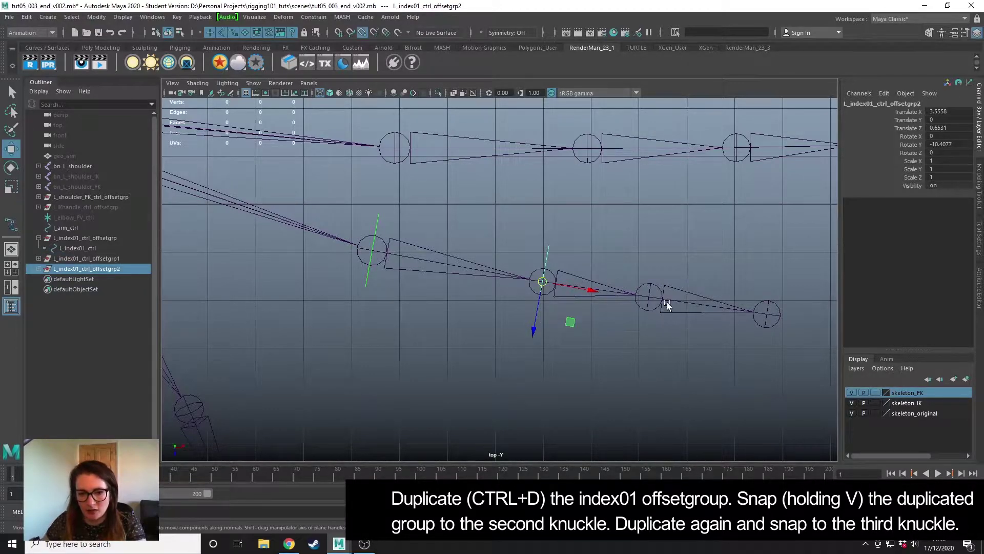
middle_drag(569, 323, 649, 298)
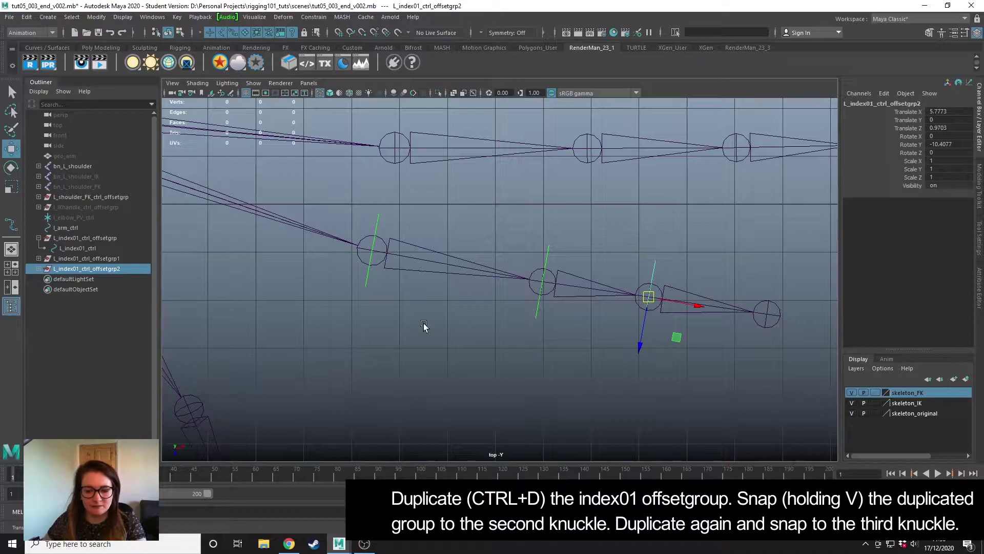
Step: Rename the second knuckle's offset group L_index02_ctrl_offsetgrp and its child control L_index02_ctrl
scroll(542, 318, up, 3)
alt+middle_drag(579, 327, 585, 338)
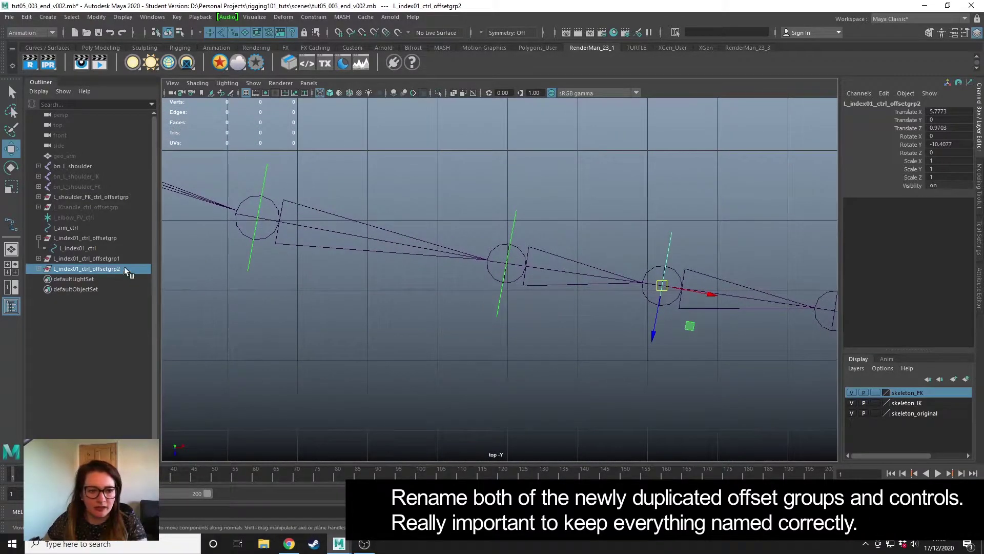
click(38, 258)
click(39, 279)
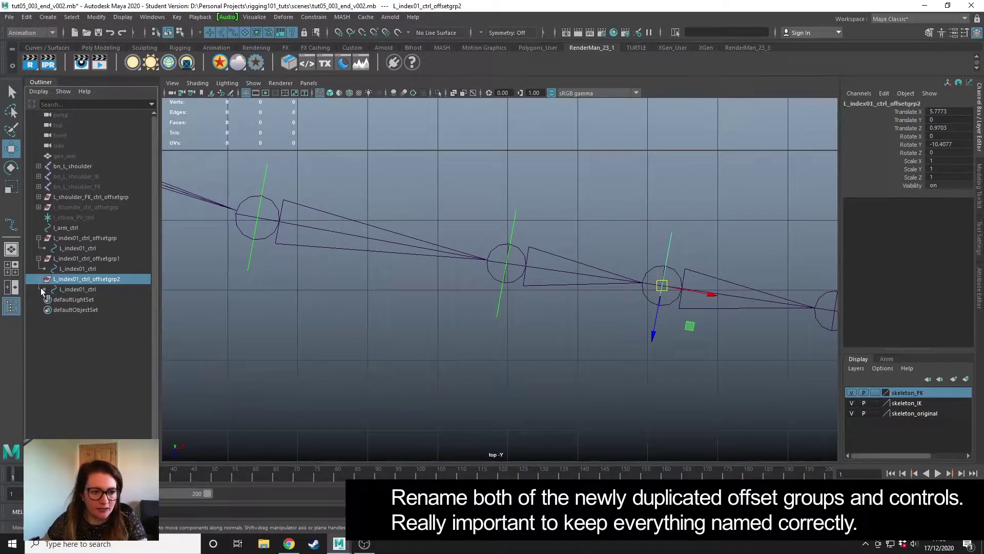
double_click(84, 258)
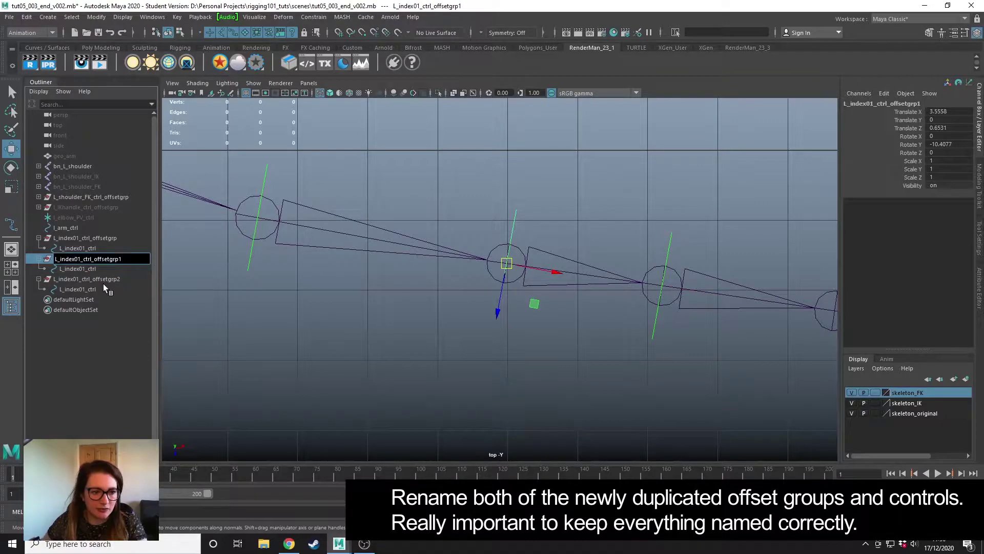
text(2)
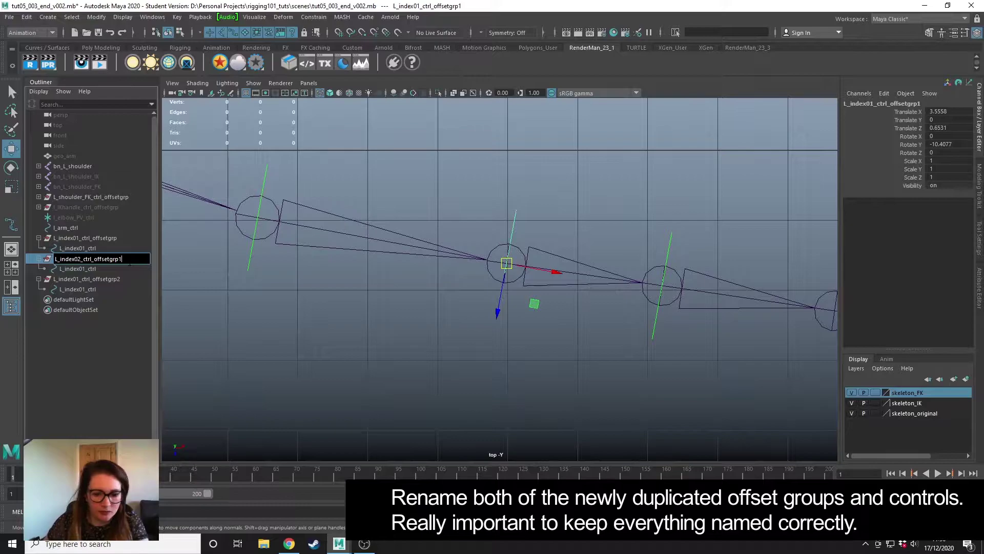
key(Return)
double_click(81, 269)
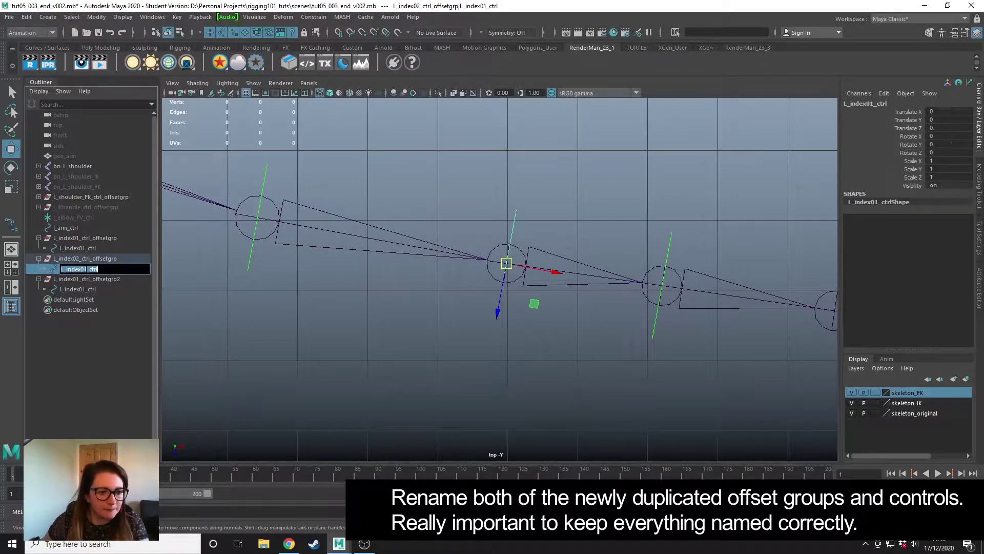
key(Return)
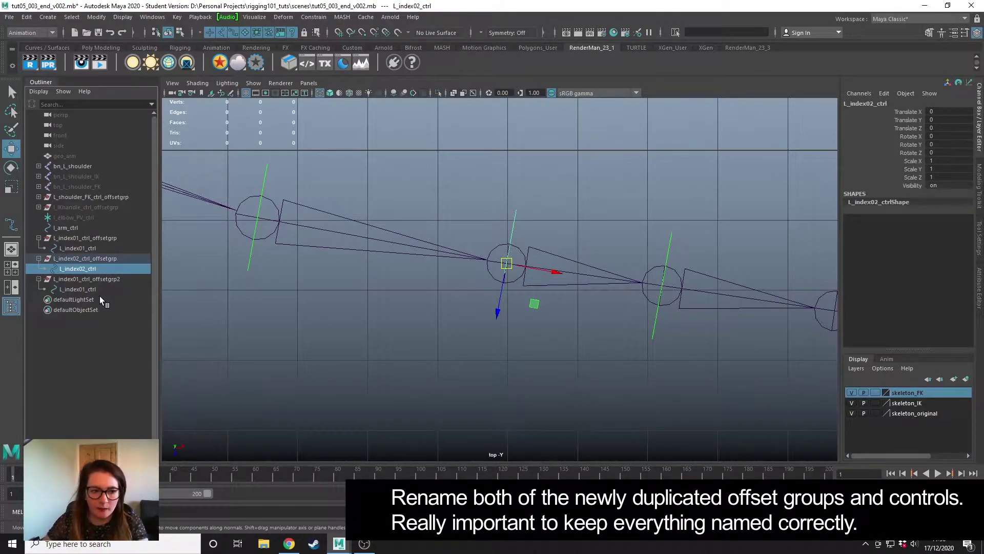
Step: Rename the third knuckle's offset group L_index03_ctrl_offsetgrp and its child control L_index03_ctrl
double_click(74, 279)
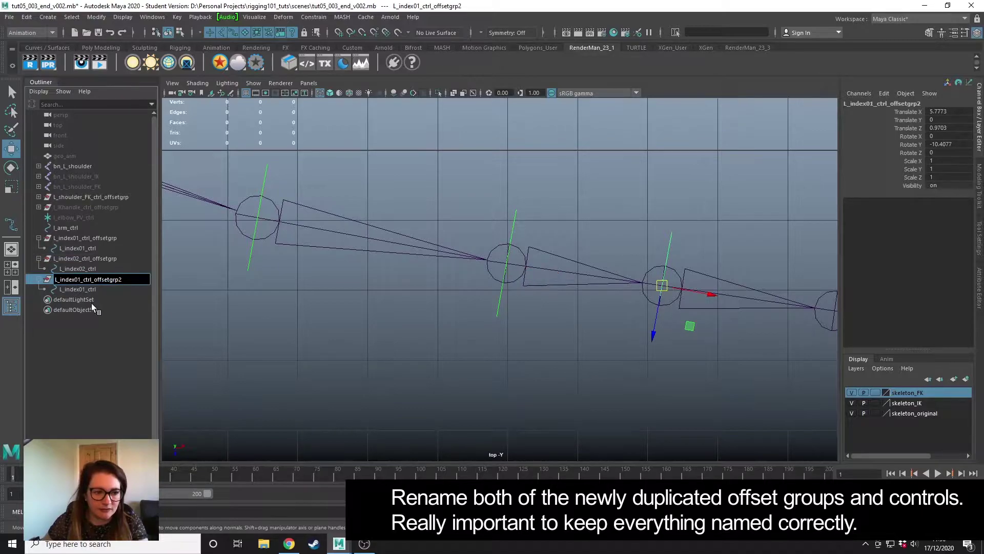
key(Delete)
text(3)
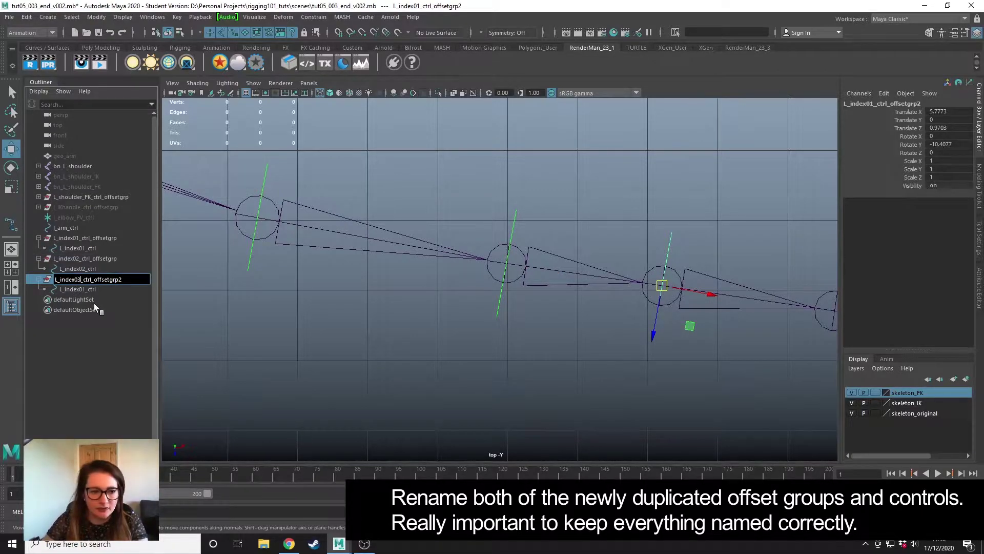
key(End)
key(BackSpace)
key(Return)
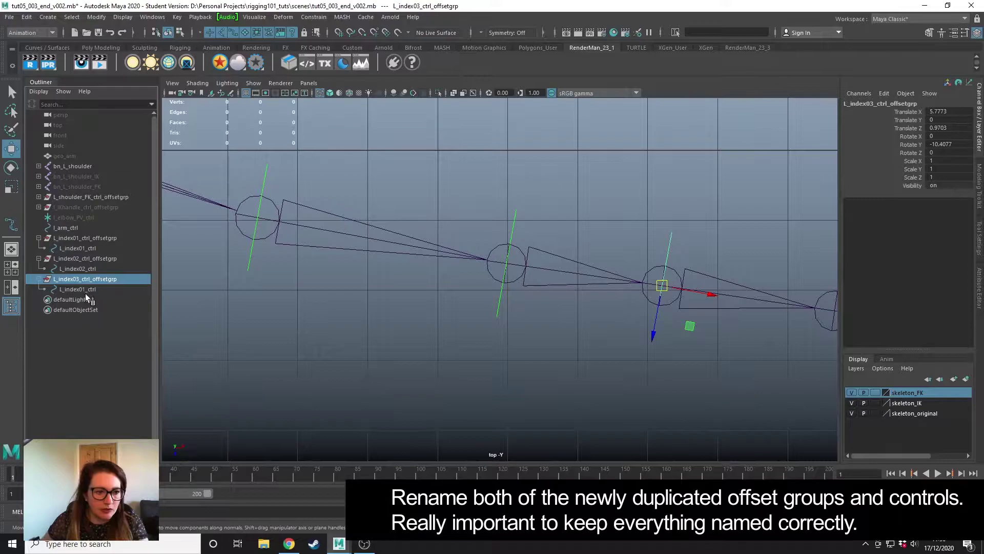
double_click(86, 291)
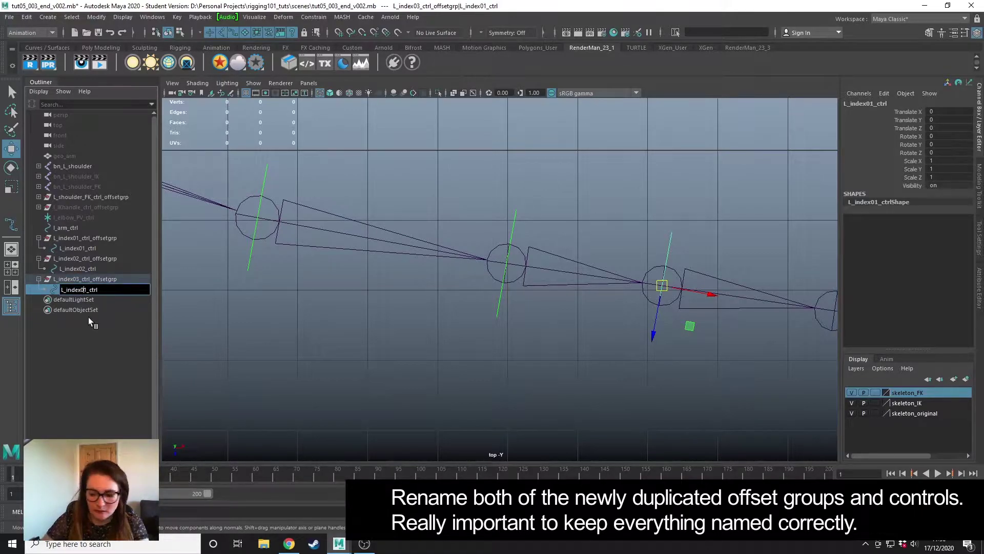
key(Return)
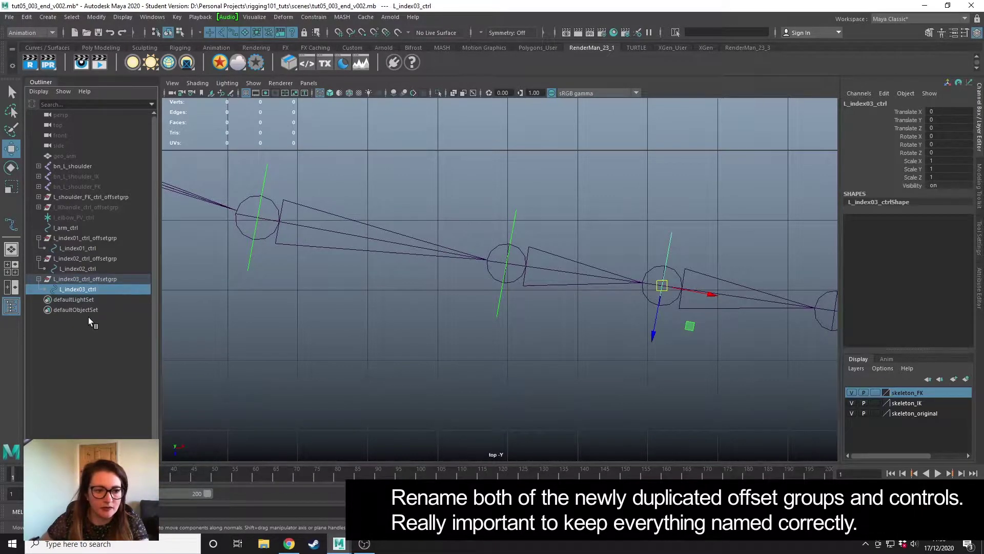
Step: Align L_index02_ctrl_offsetgrp to the bn_L_index02 joint with a parent constraint, and delete that constraint
click(500, 368)
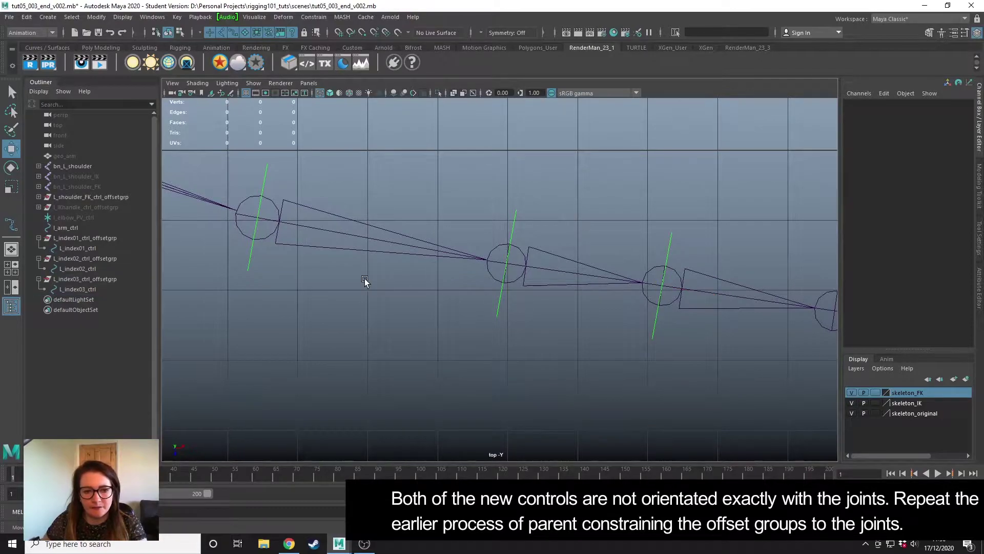
scroll(364, 278, up, 3)
alt+middle_drag(512, 291, 462, 289)
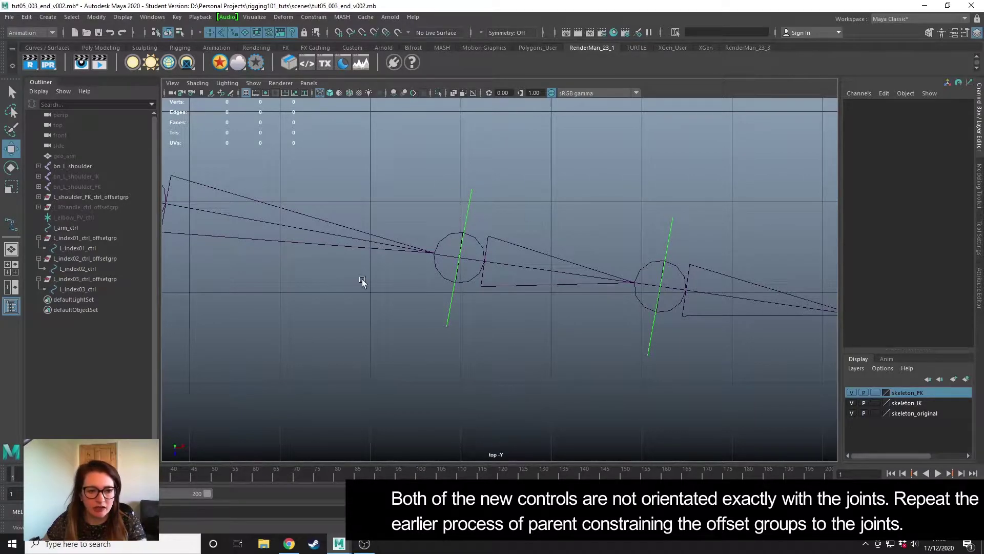
click(535, 252)
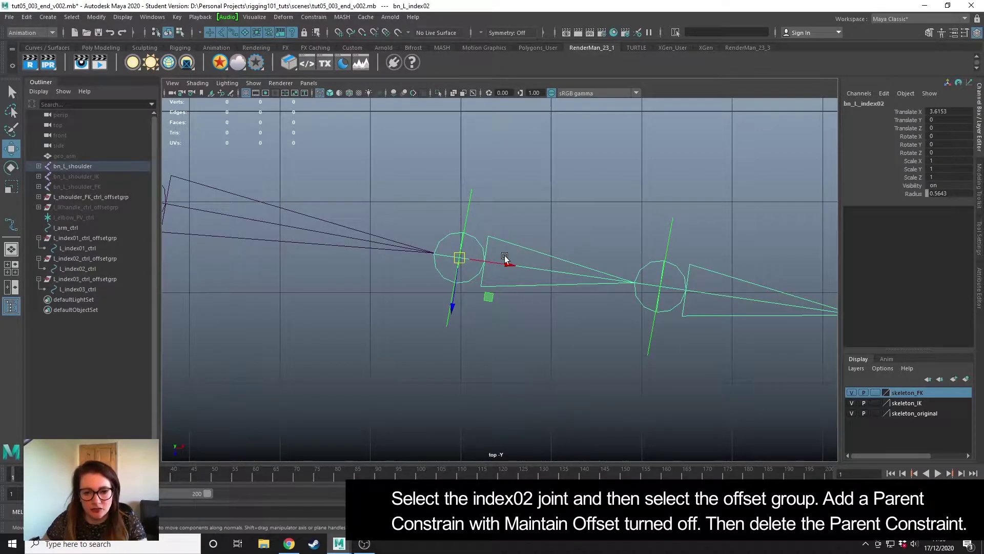
ctrl+click(110, 257)
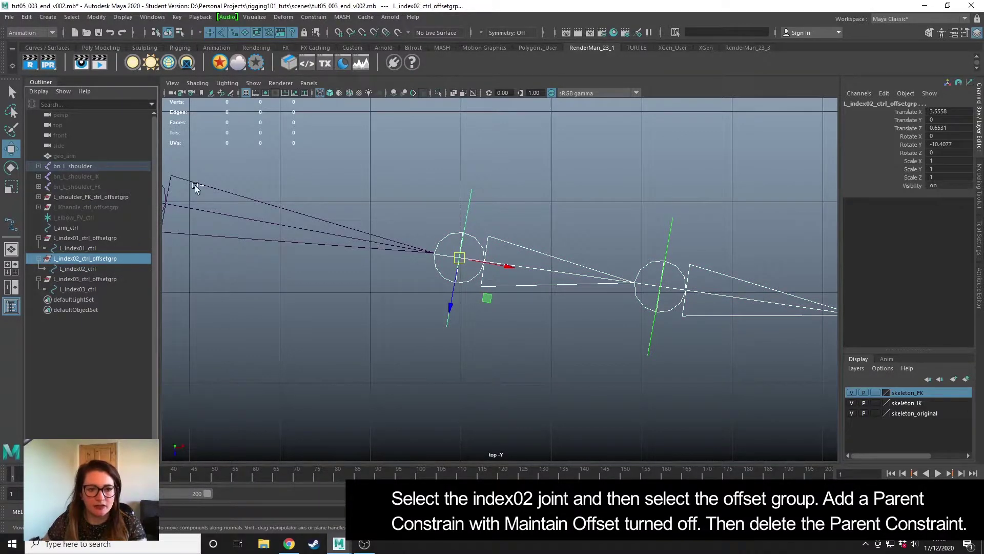
click(314, 17)
click(321, 42)
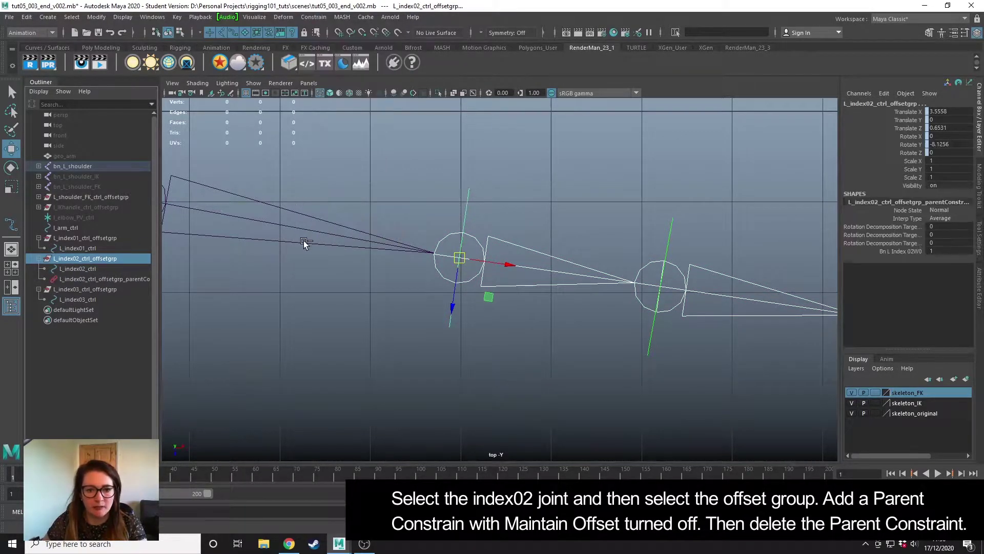
click(84, 278)
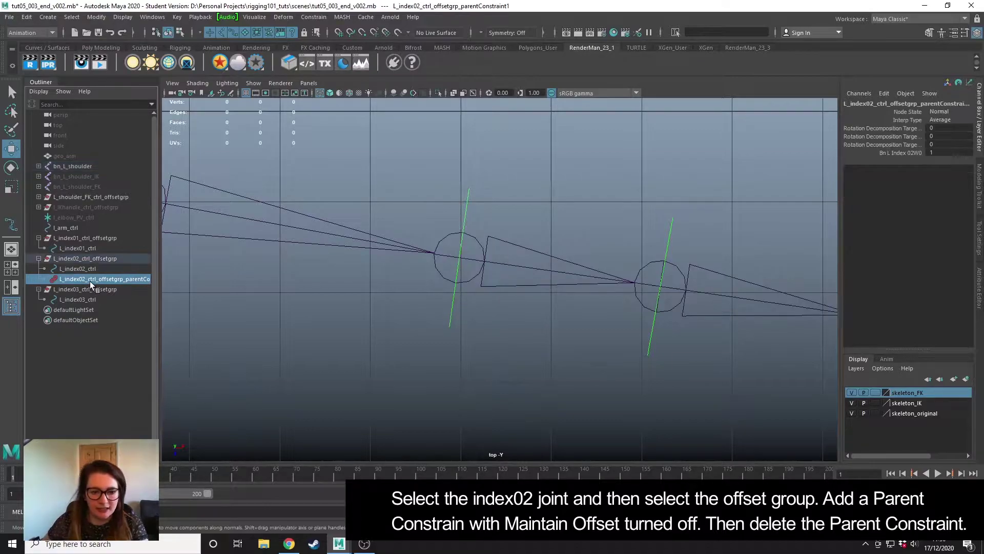
key(Delete)
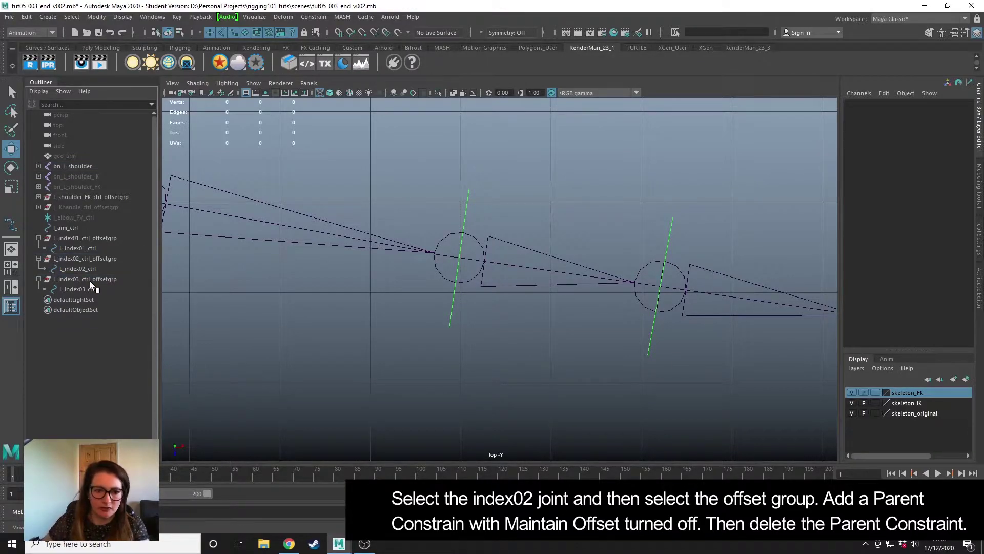
Step: Align L_index03_ctrl_offsetgrp to the bn_L_index03 joint with a parent constraint
click(717, 274)
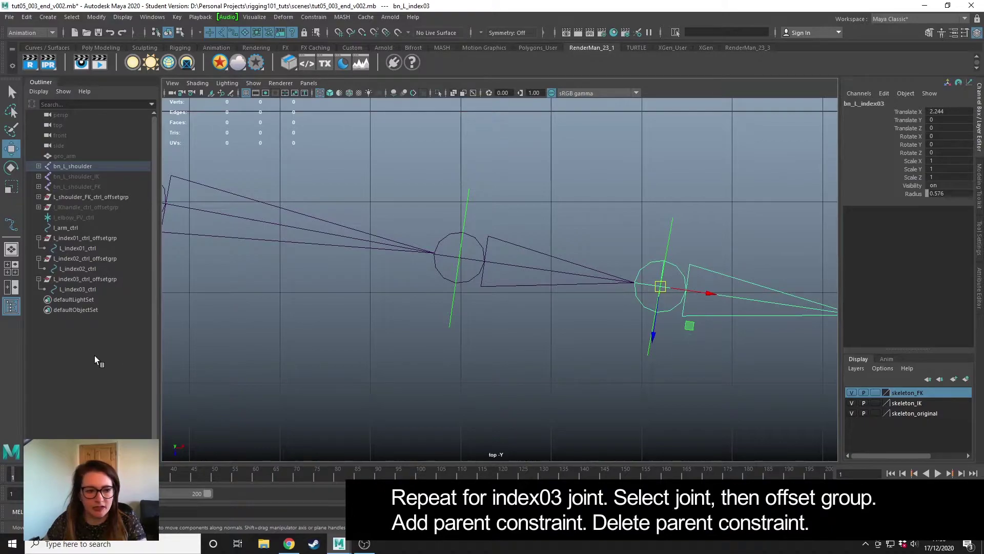
ctrl+click(103, 279)
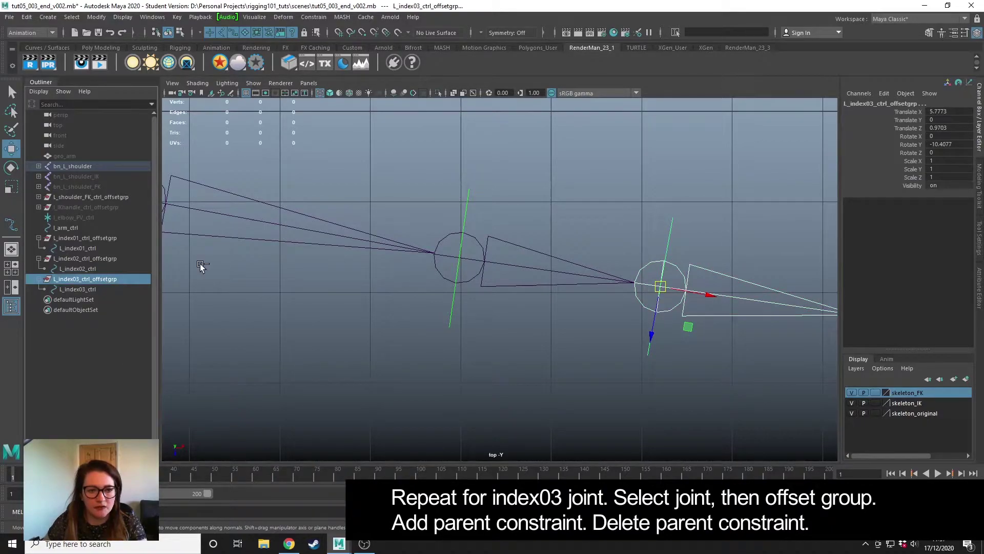
click(324, 17)
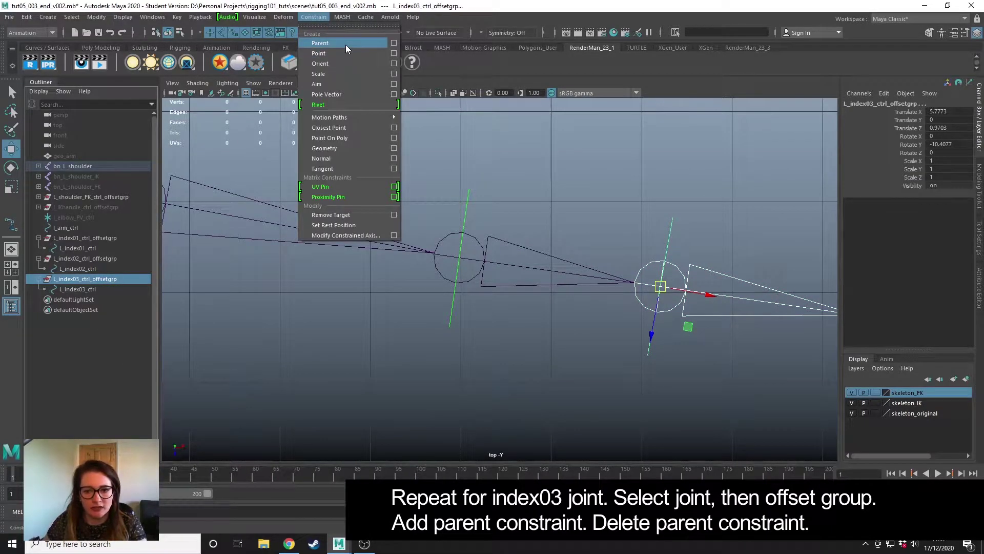
click(345, 45)
click(562, 383)
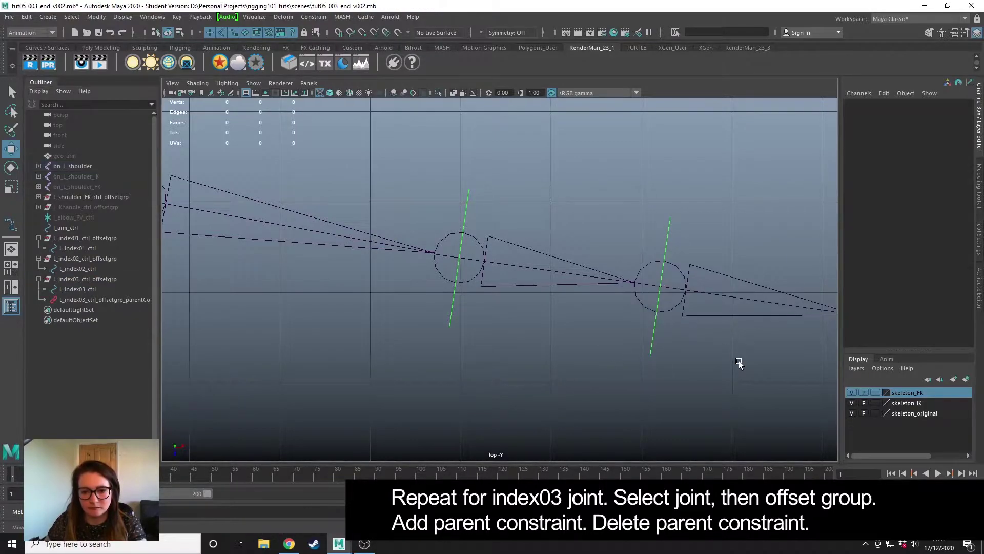
scroll(598, 343, down, 3)
scroll(598, 344, down, 3)
scroll(573, 300, up, 2)
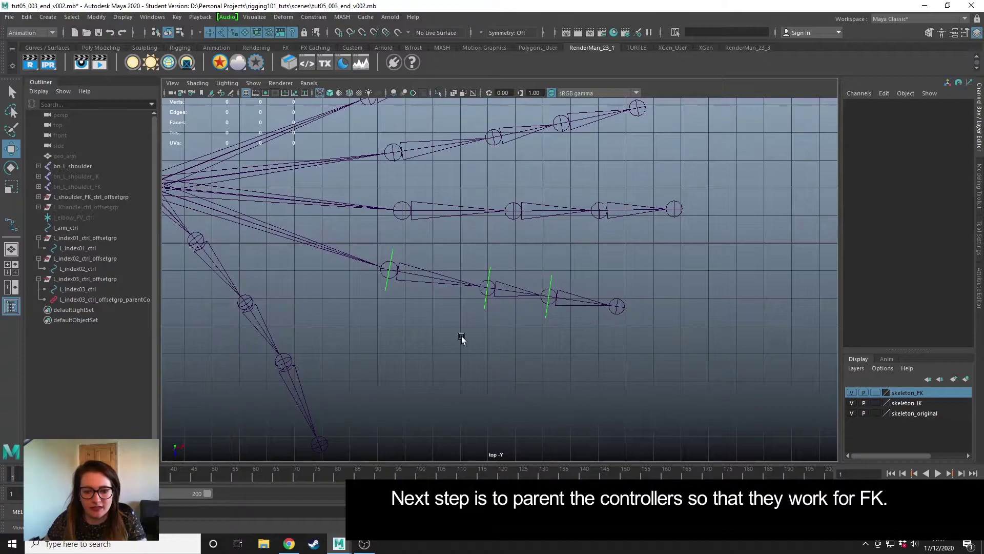
scroll(462, 336, up, 3)
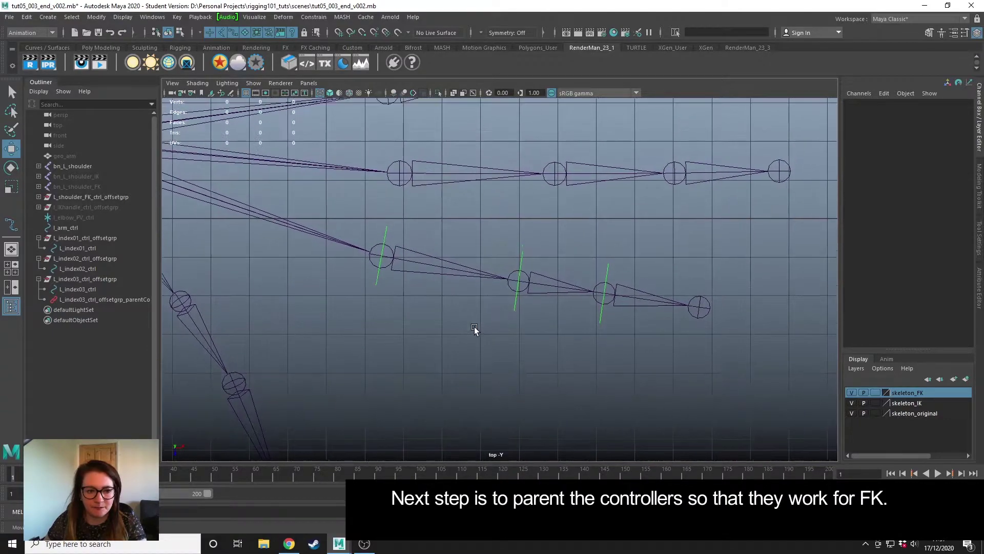
Step: Test-rotate L_index01_ctrl in the perspective view, undo the rotation, and clear the selection
click(384, 237)
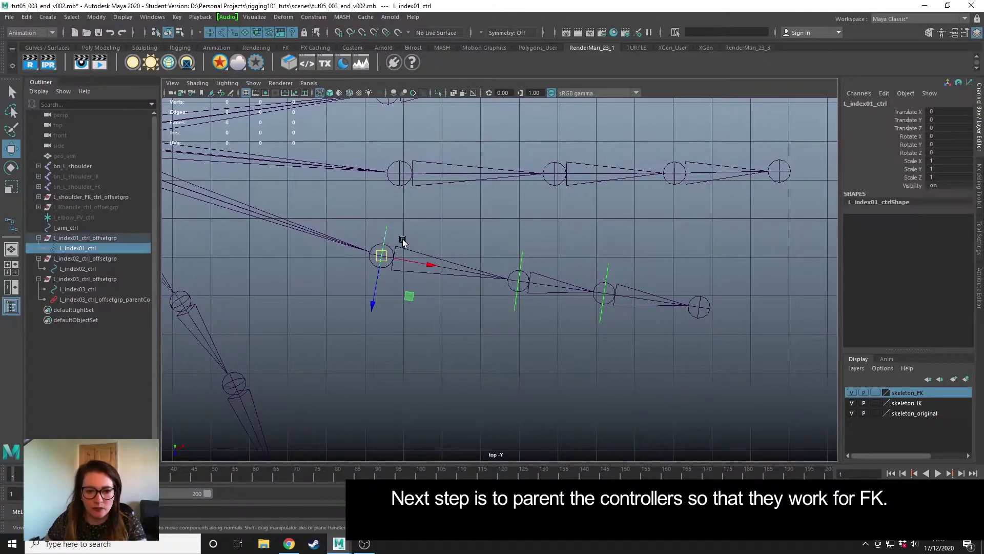
key(space)
key(space)
scroll(618, 291, up, 1)
alt+middle_drag(618, 291, 570, 282)
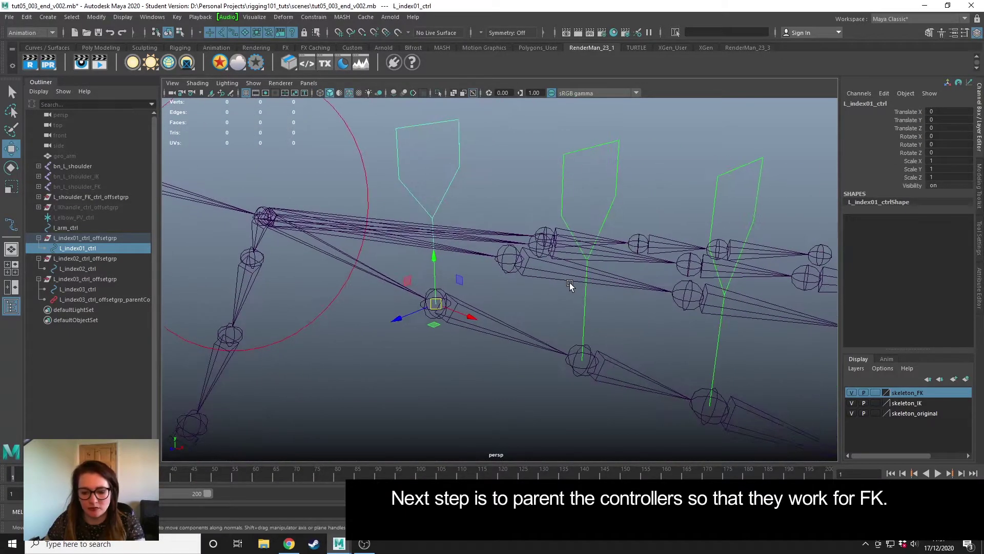
key(e)
scroll(564, 215, down, 4)
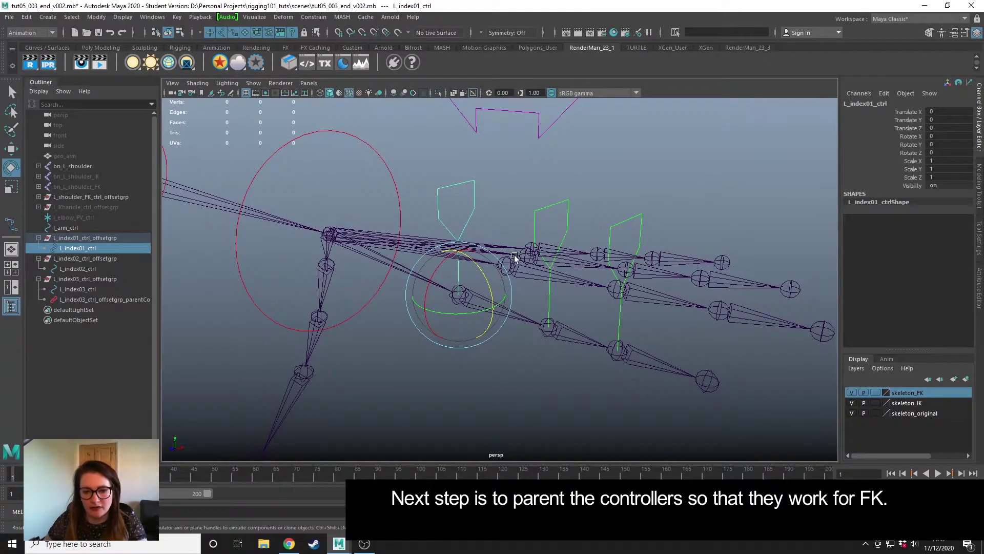
mouse_move(472, 260)
mouse_down()
mouse_move(489, 296)
mouse_move(481, 265)
mouse_up()
key(ctrl+z)
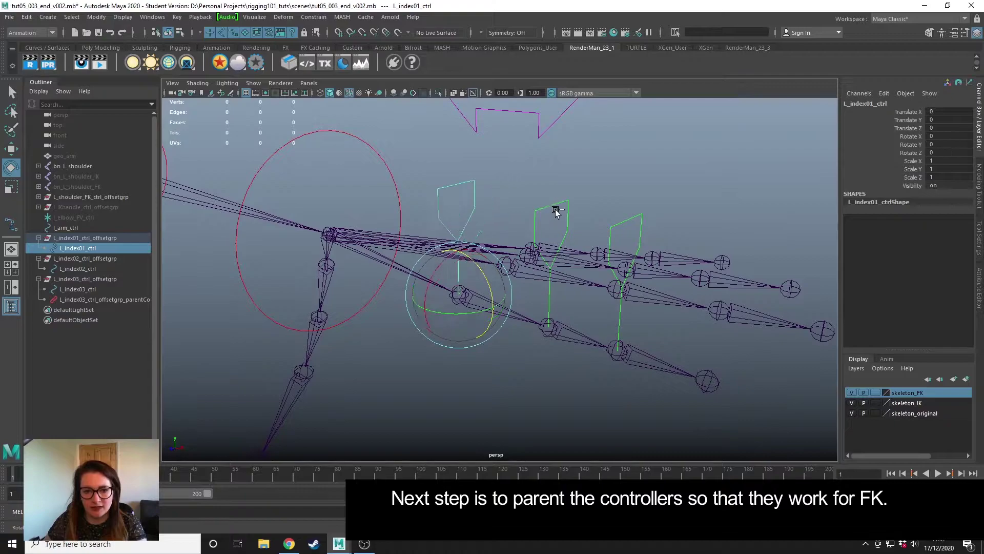
click(556, 208)
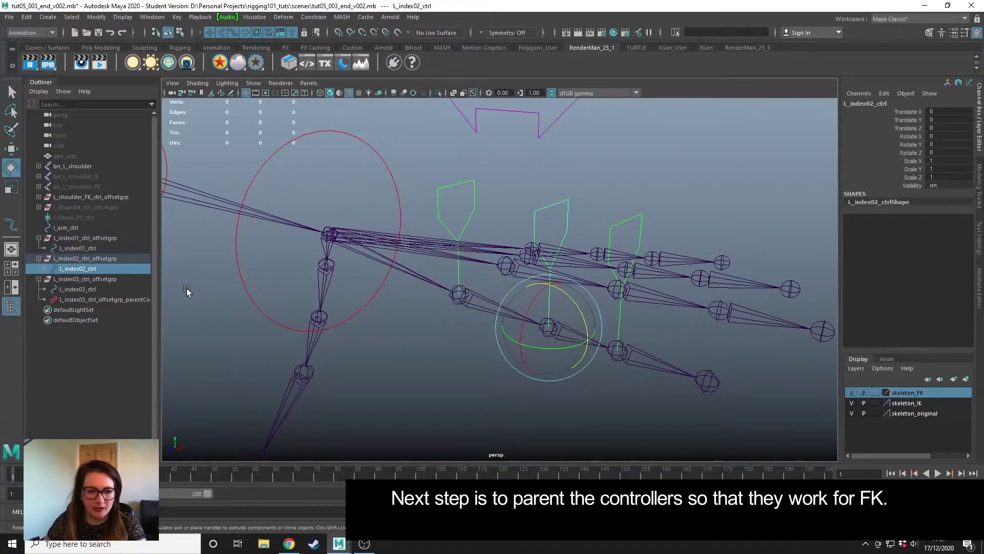
click(74, 353)
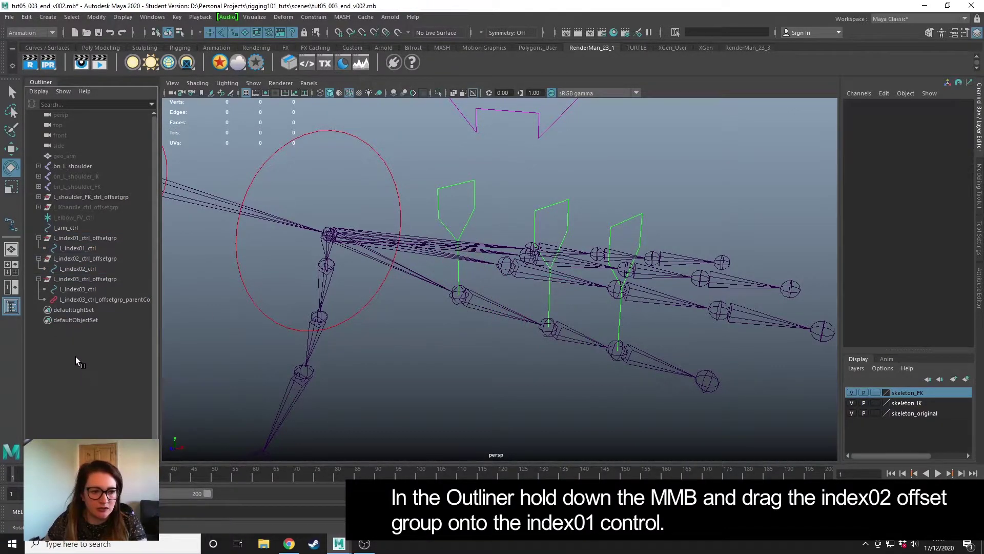
Step: Delete the parent constraint under L_index03_ctrl_offsetgrp, and parent L_index02_ctrl_offsetgrp under L_index01_ctrl
click(96, 301)
key(Delete)
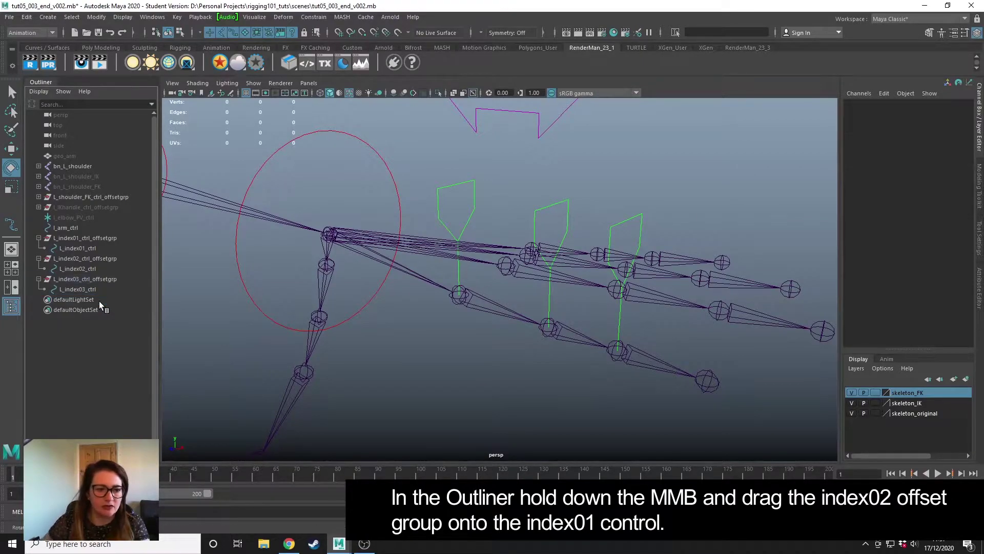
click(78, 257)
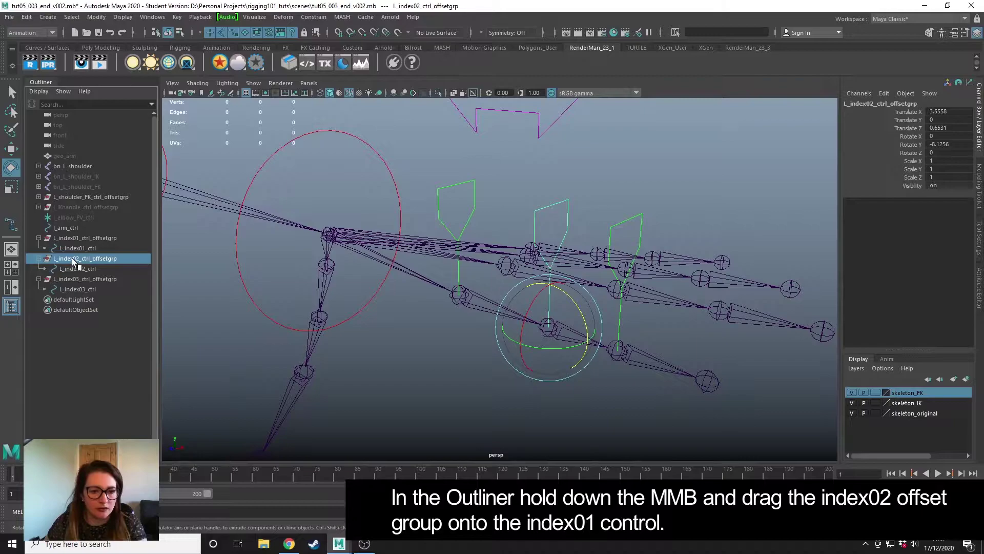
middle_drag(72, 257, 43, 250)
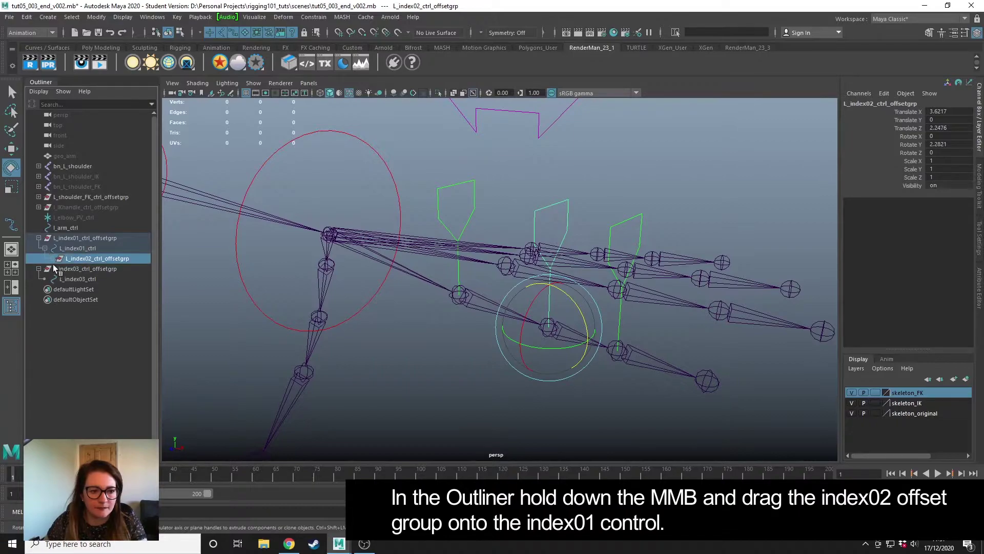
click(51, 259)
Step: Parent L_index03_ctrl_offsetgrp under L_index02_ctrl and expand the hierarchy to show it
click(77, 280)
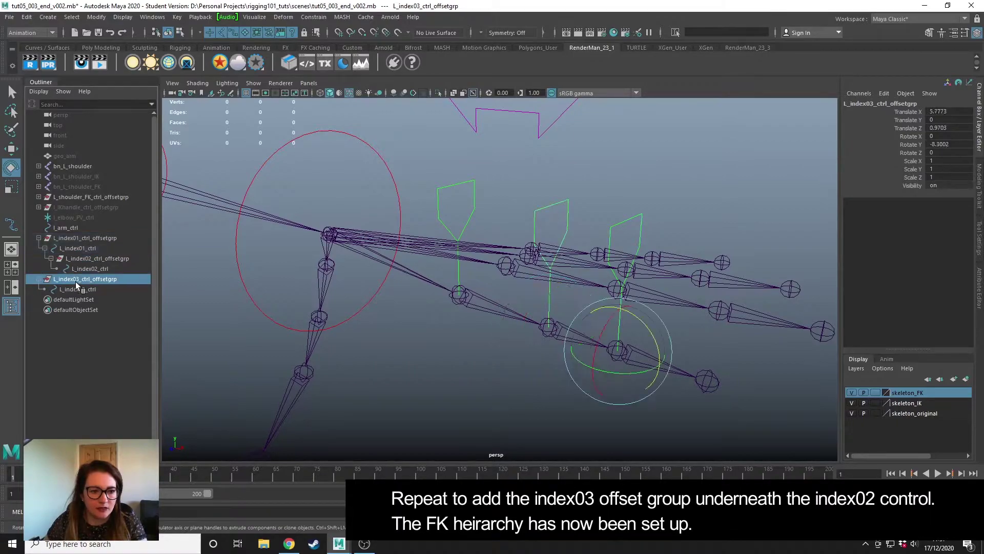
middle_drag(77, 279, 62, 266)
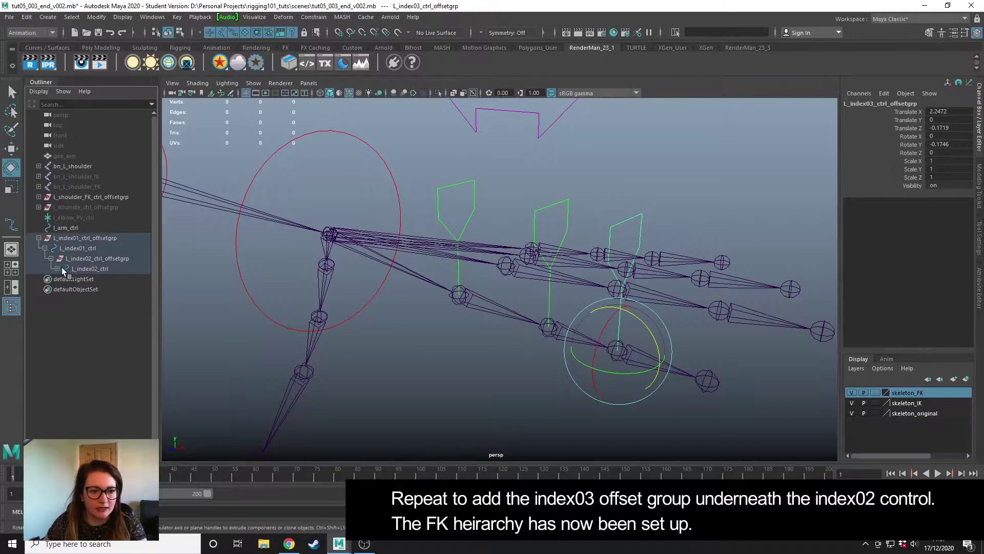
click(58, 268)
click(64, 279)
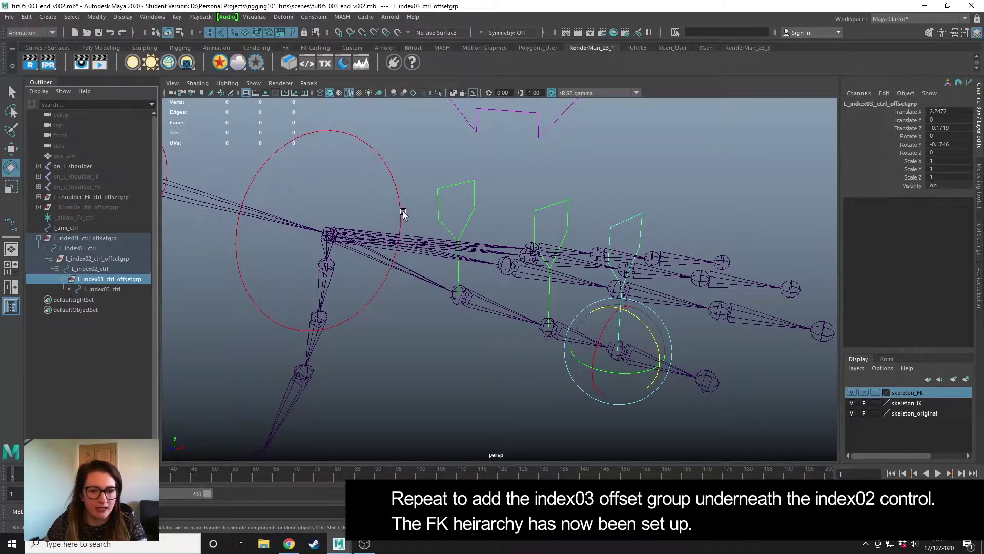
Step: Test the FK hierarchy by rotating the three index controls in turn, and undo the rotations
click(457, 183)
drag(472, 261, 503, 309)
click(571, 359)
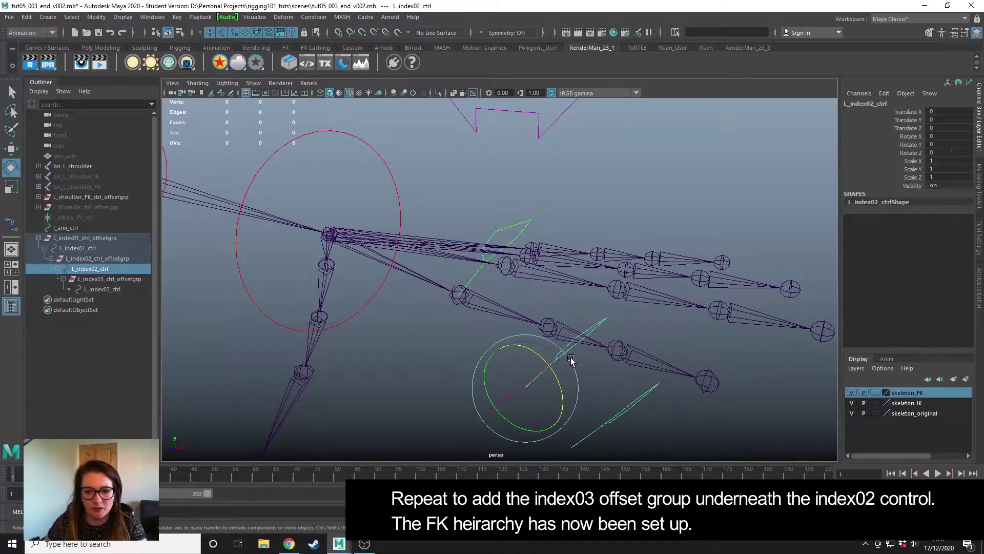
drag(534, 354, 555, 381)
alt+drag(650, 398, 609, 302)
click(599, 378)
drag(528, 359, 561, 369)
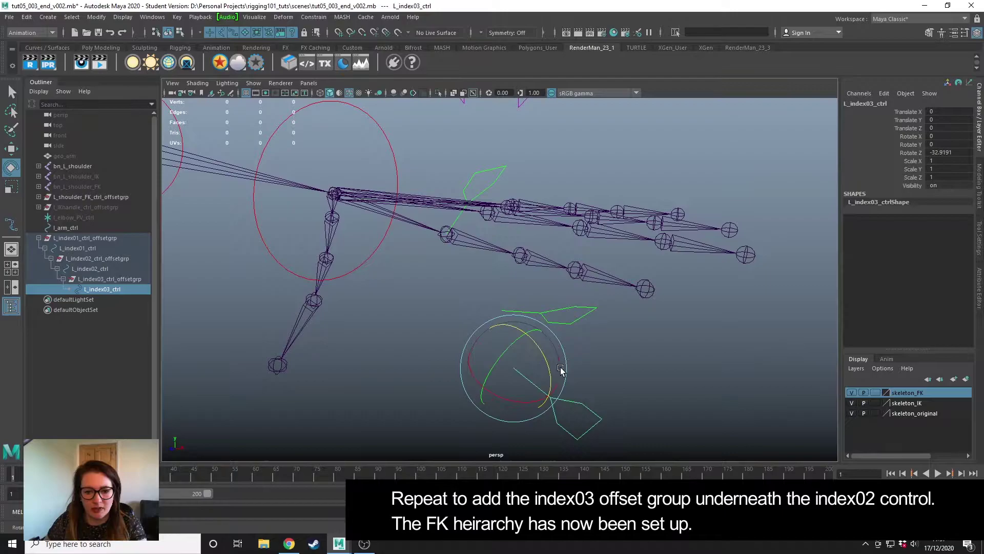
key(ctrl+z)
key(ctrl+z)
key(ctrl+z)
key(ctrl+z)
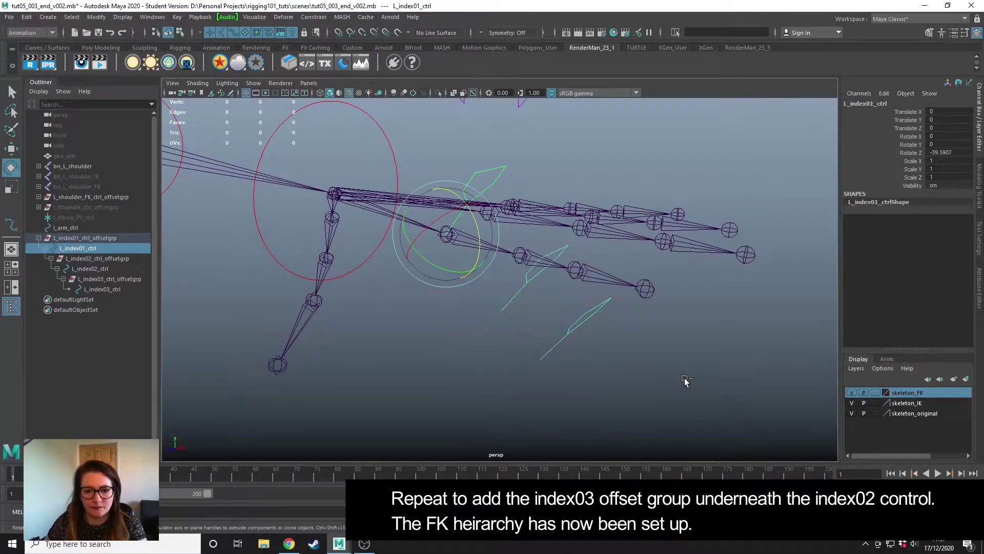
click(659, 363)
alt+drag(658, 363, 405, 212)
Step: Examine the rotation axes of the index controls against their finger joints
click(406, 216)
click(502, 235)
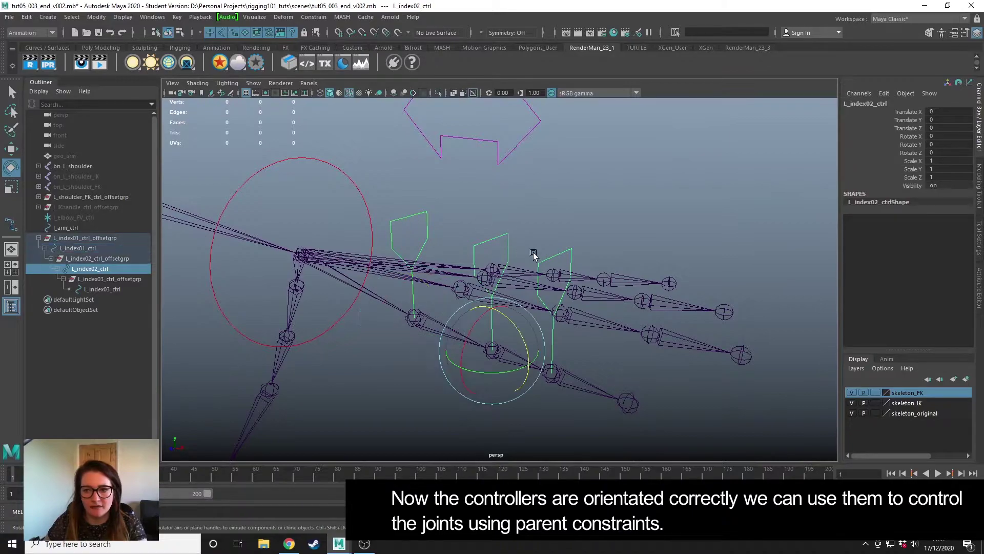
click(567, 252)
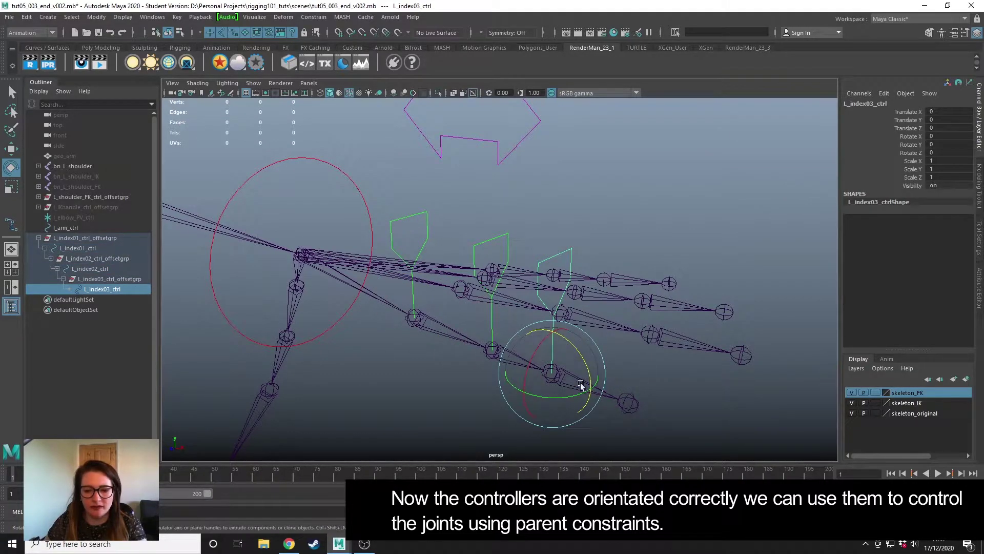
alt+drag(427, 365, 482, 363)
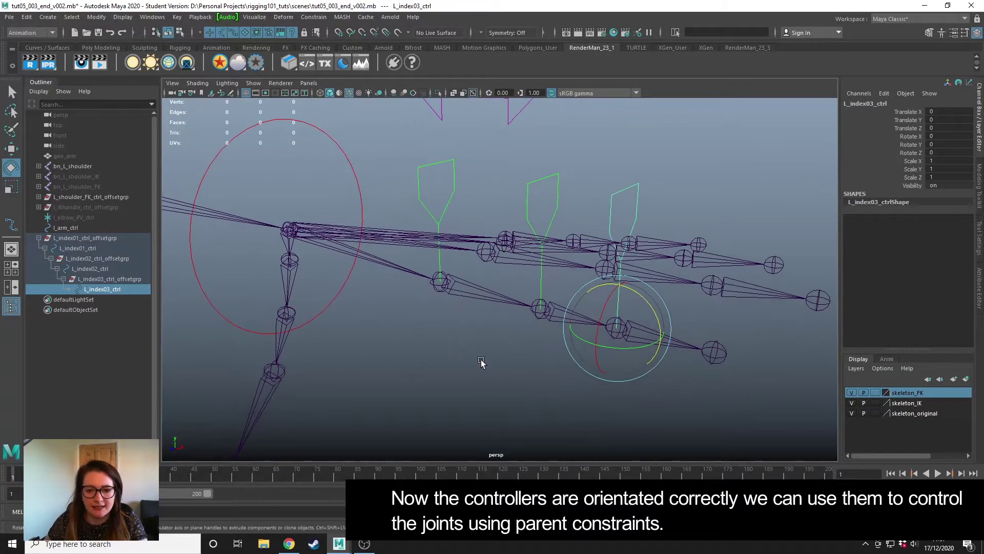
click(481, 362)
scroll(464, 350, up, 3)
alt+middle_drag(586, 322, 482, 341)
scroll(559, 356, down, 3)
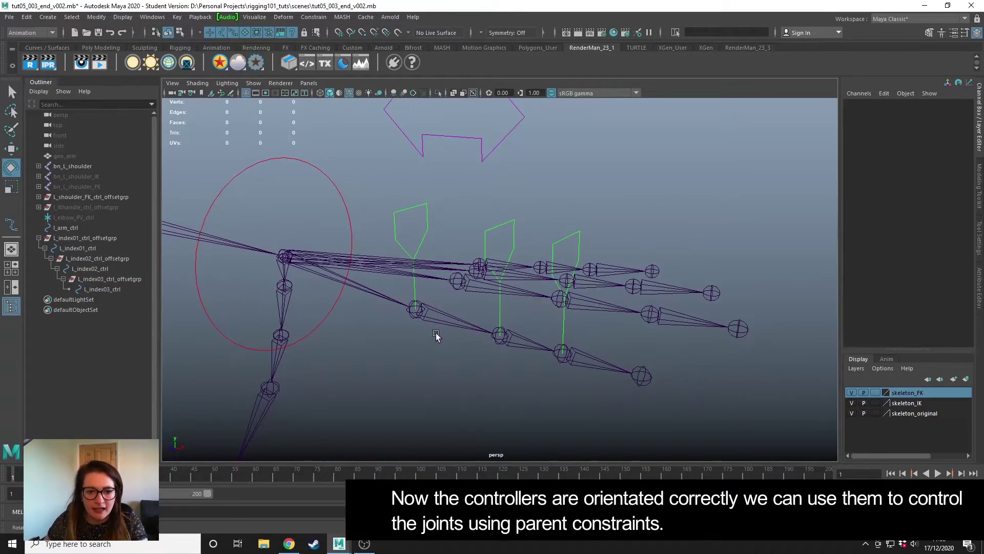
Step: Constrain the bn_L_index01 joint to L_index01_ctrl with a parent constraint
click(405, 210)
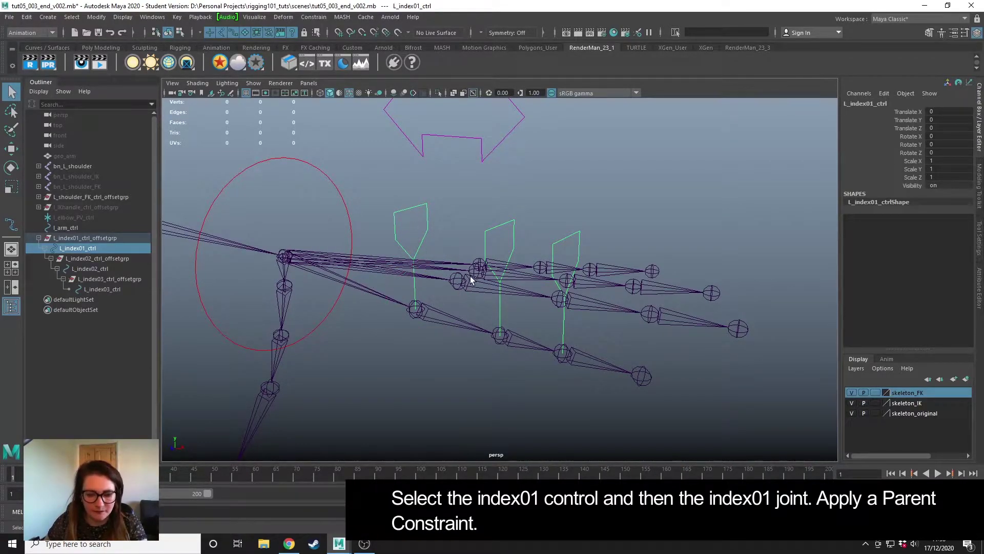
shift+click(444, 316)
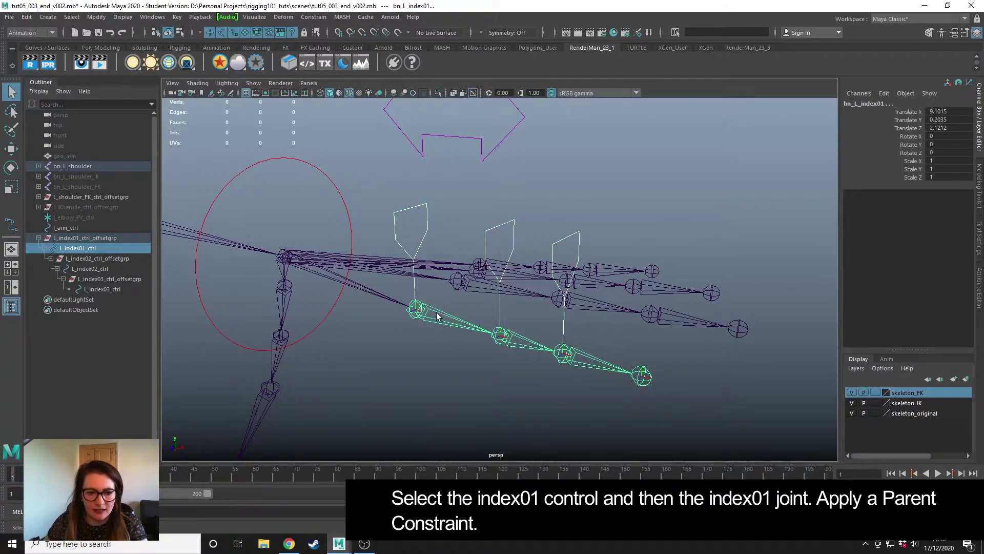
click(318, 18)
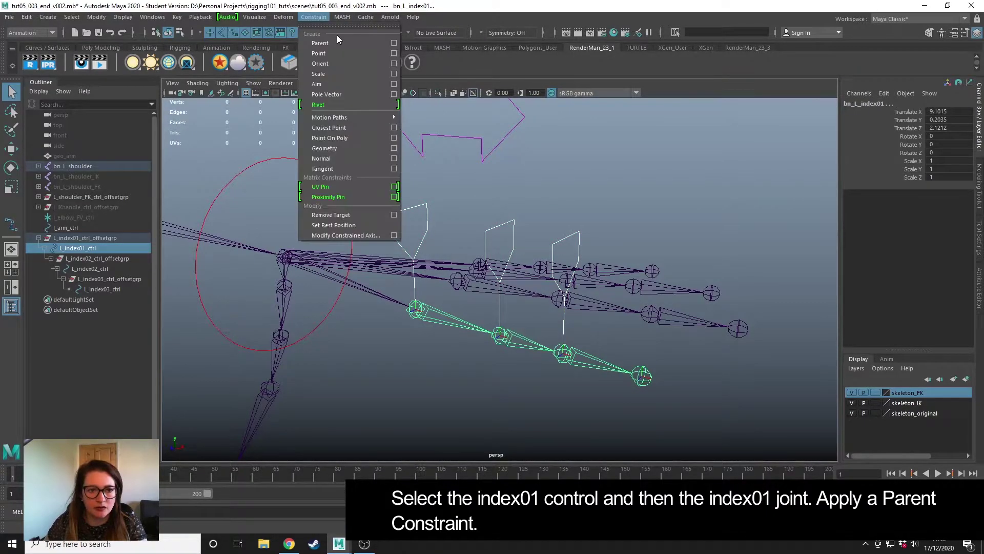
click(337, 43)
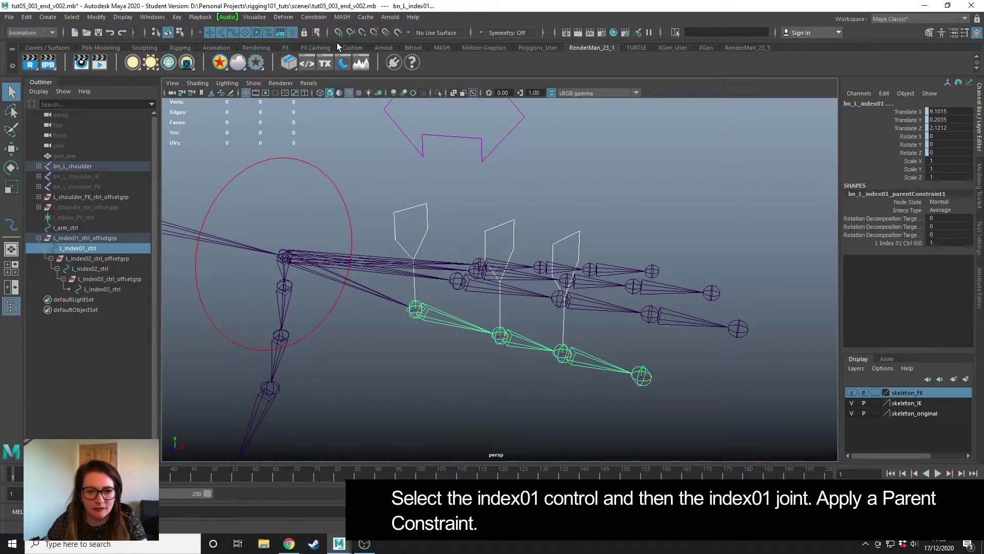
Step: Rotate L_index01_ctrl to check that it drives the index finger joints, and undo the rotation
click(420, 210)
key(e)
drag(423, 268, 428, 293)
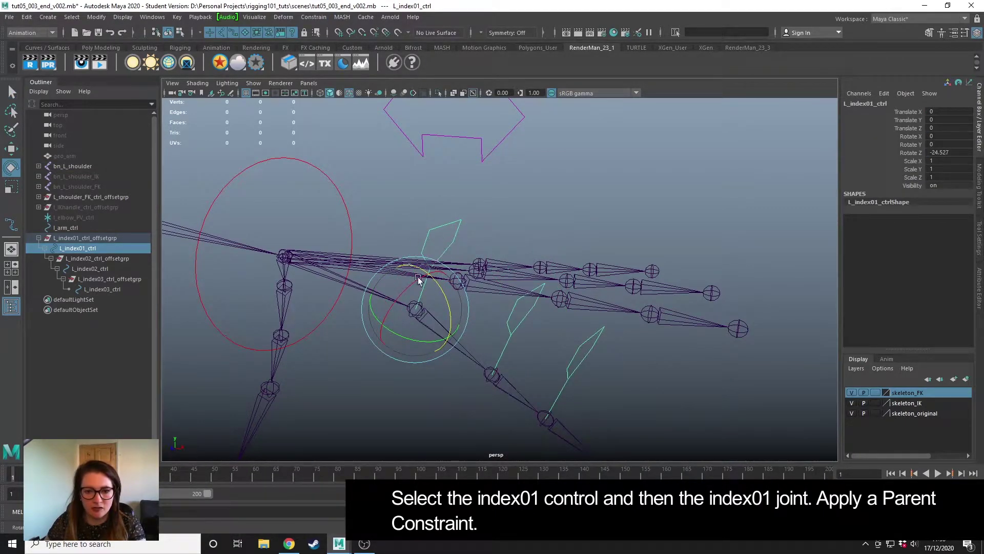
key(ctrl+z)
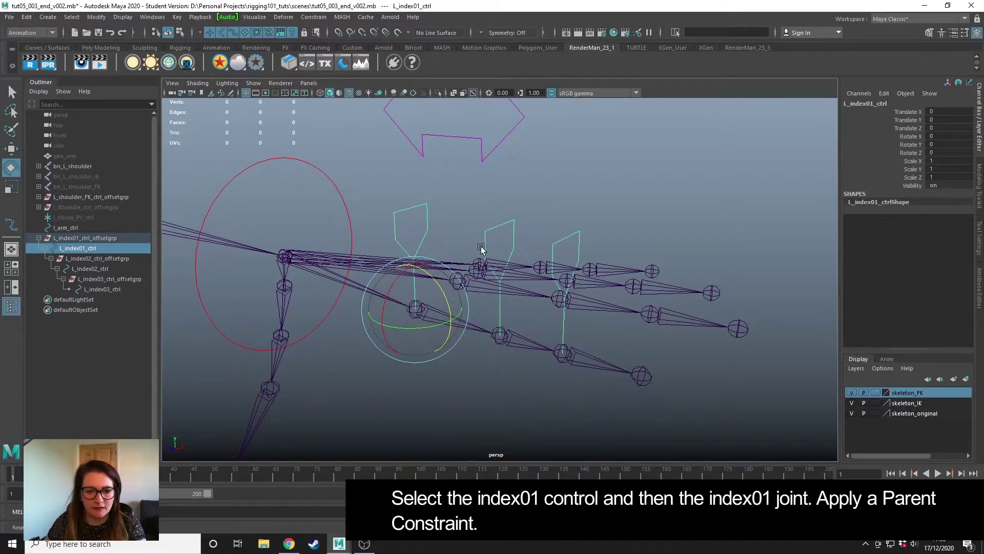
click(514, 378)
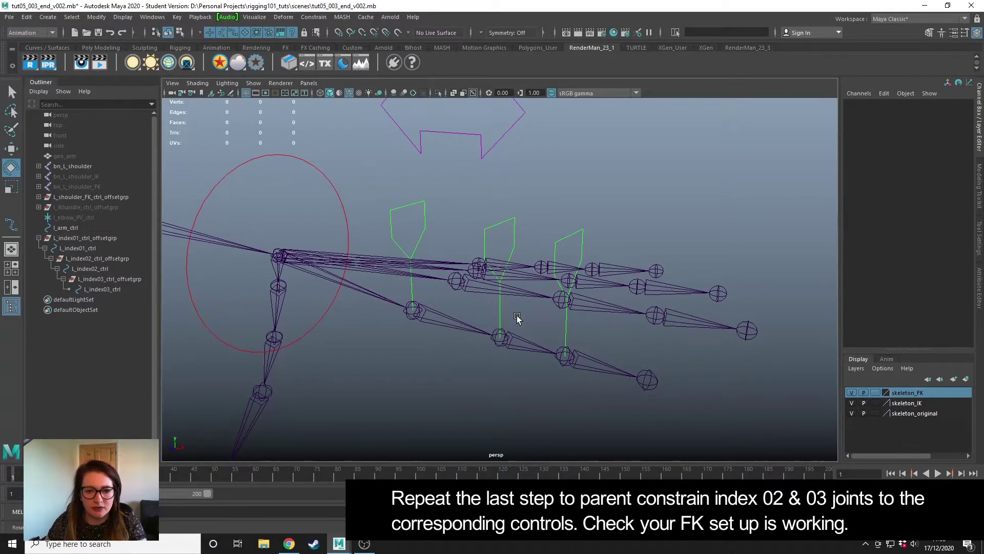
Step: Constrain the bn_L_index02 joint to L_index02_ctrl by repeating the parent constraint
alt+middle_drag(517, 317, 472, 281)
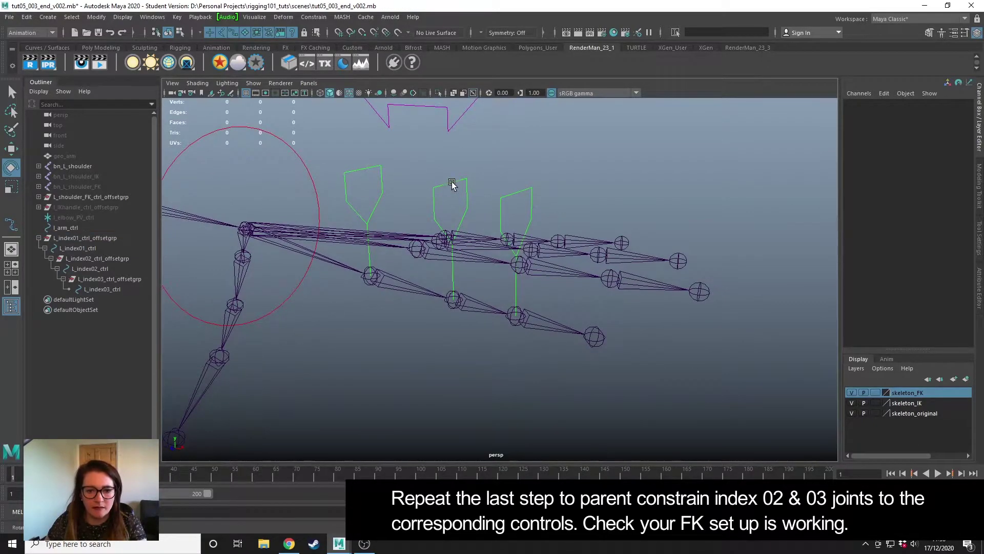
click(452, 184)
shift+click(472, 299)
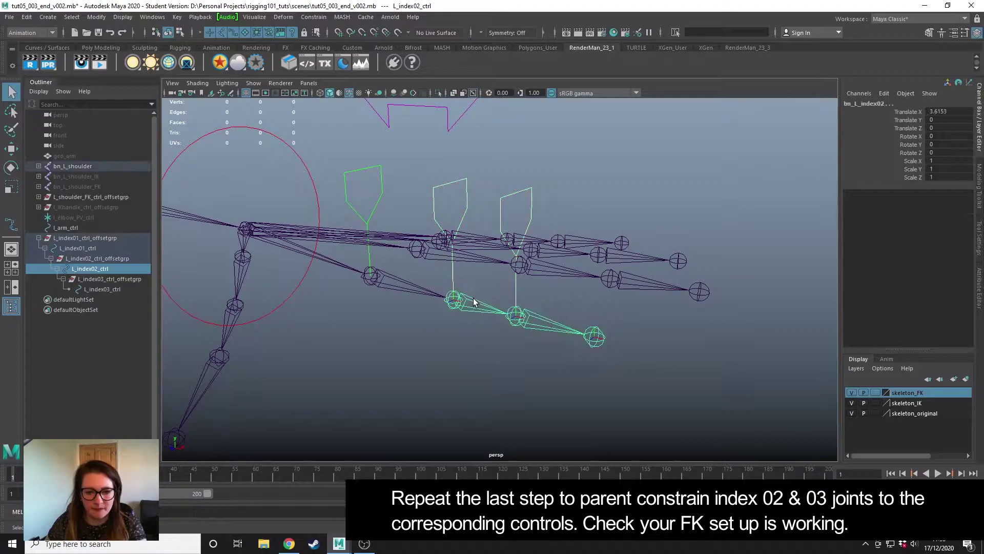
key(g)
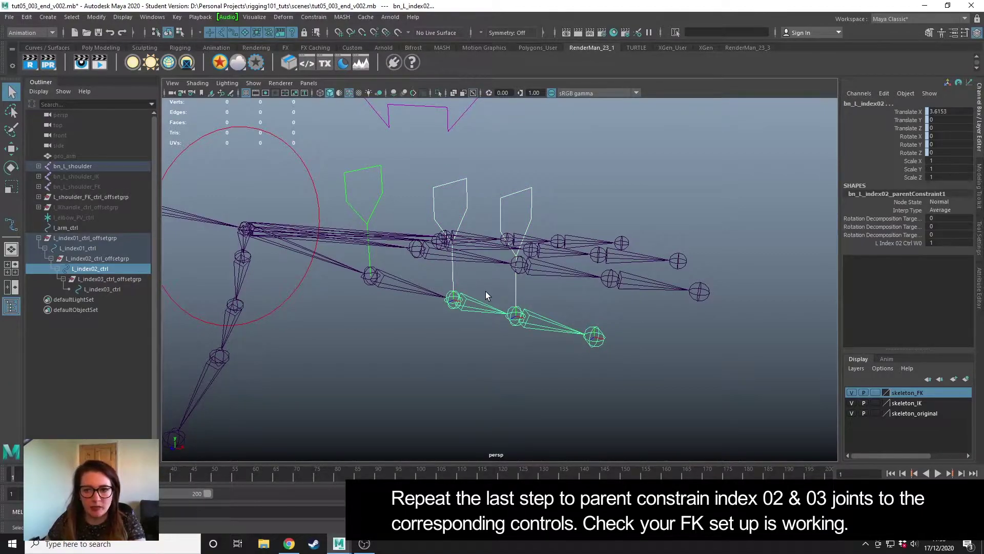
Step: Constrain the bn_L_index03 joint to L_index03_ctrl by repeating the parent constraint
click(522, 192)
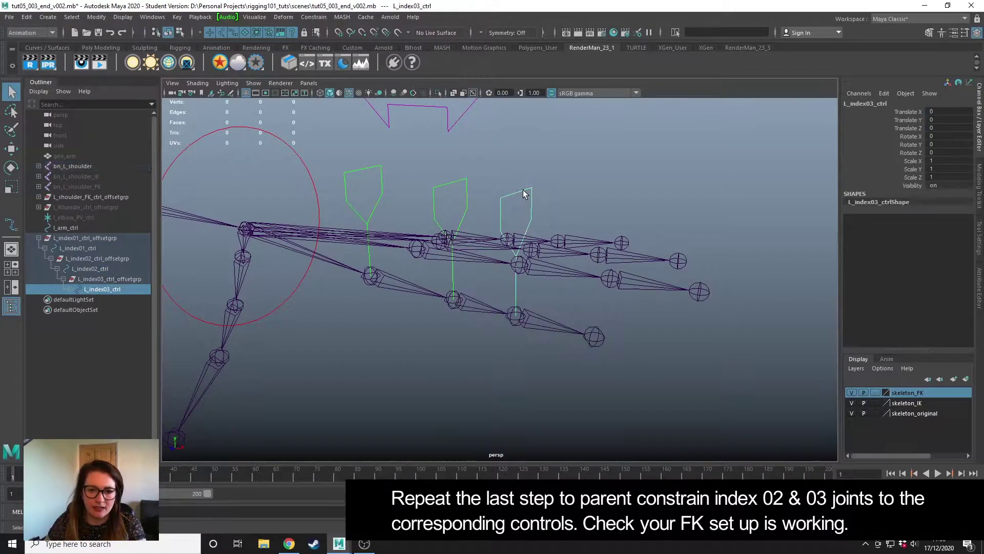
shift+click(550, 325)
key(g)
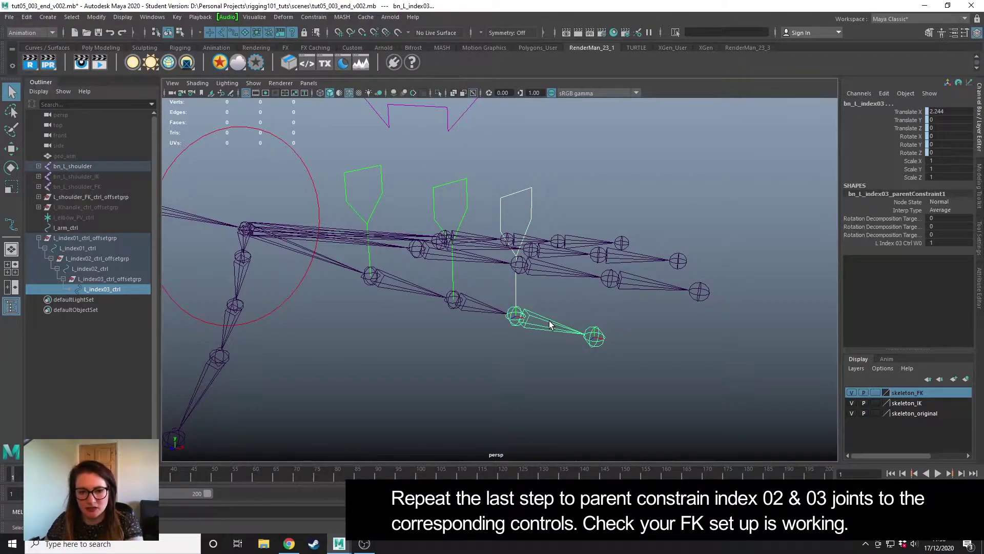
Step: Rotate the three index finger controls in turn to check the FK setup, undo the rotations and clear the selection
click(368, 167)
key(e)
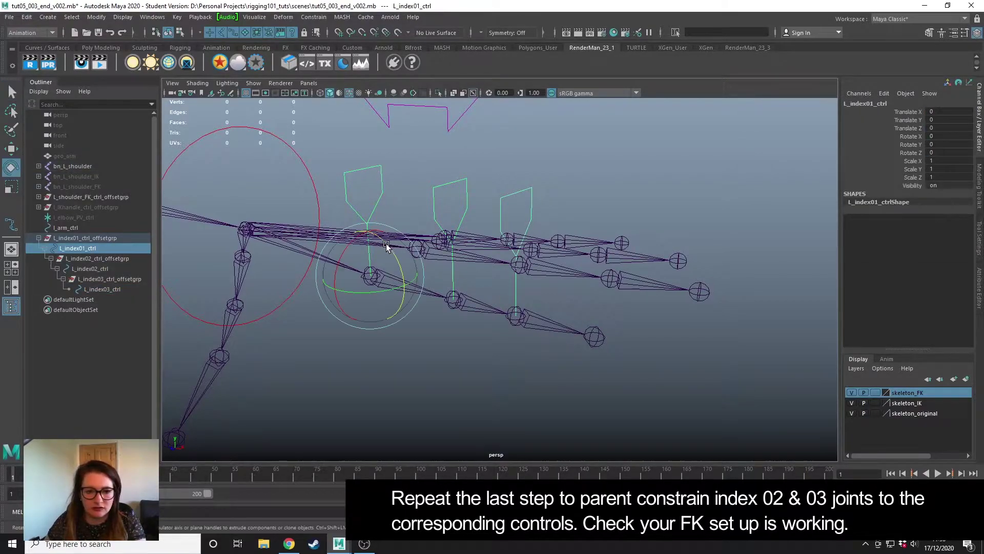
drag(386, 247, 469, 271)
click(471, 292)
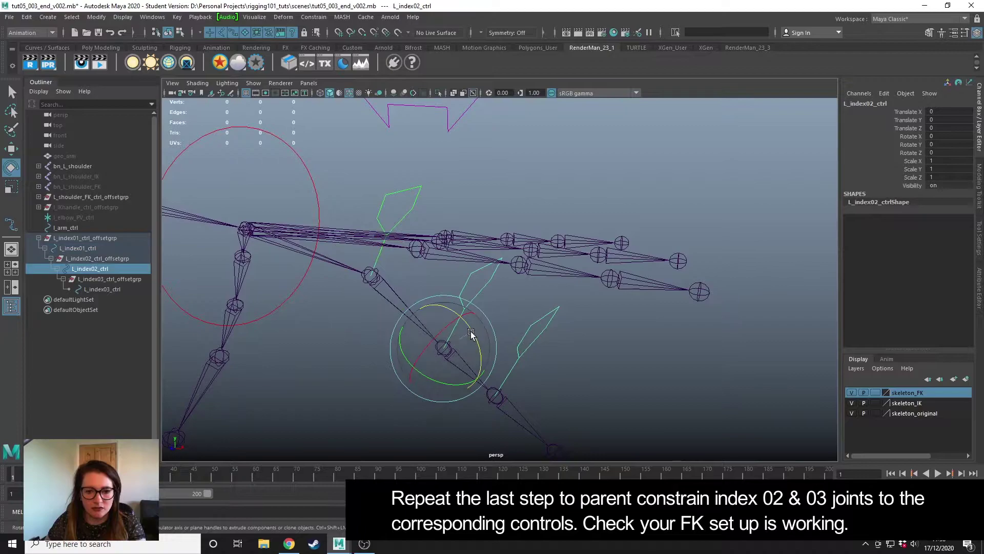
drag(471, 333, 492, 439)
click(494, 437)
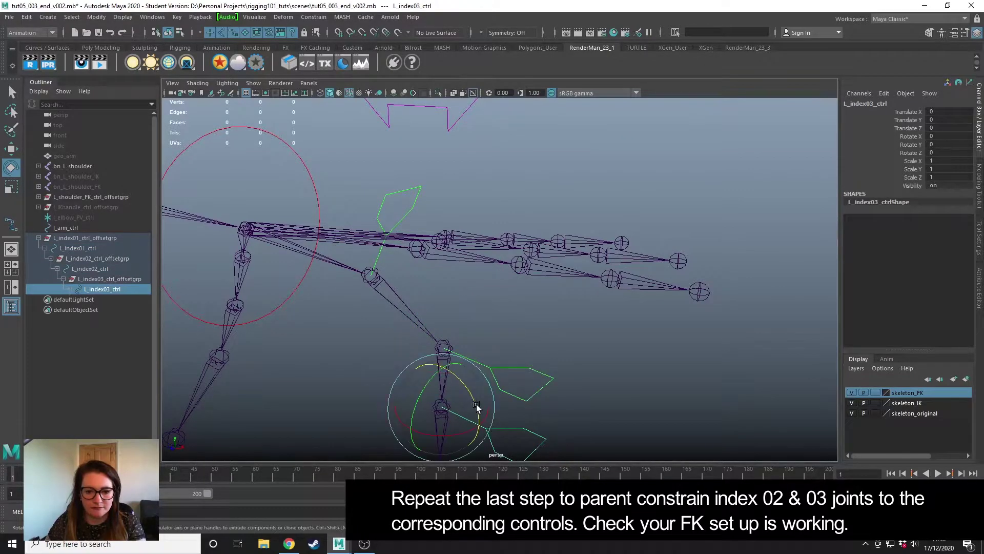
drag(476, 407, 479, 400)
click(536, 399)
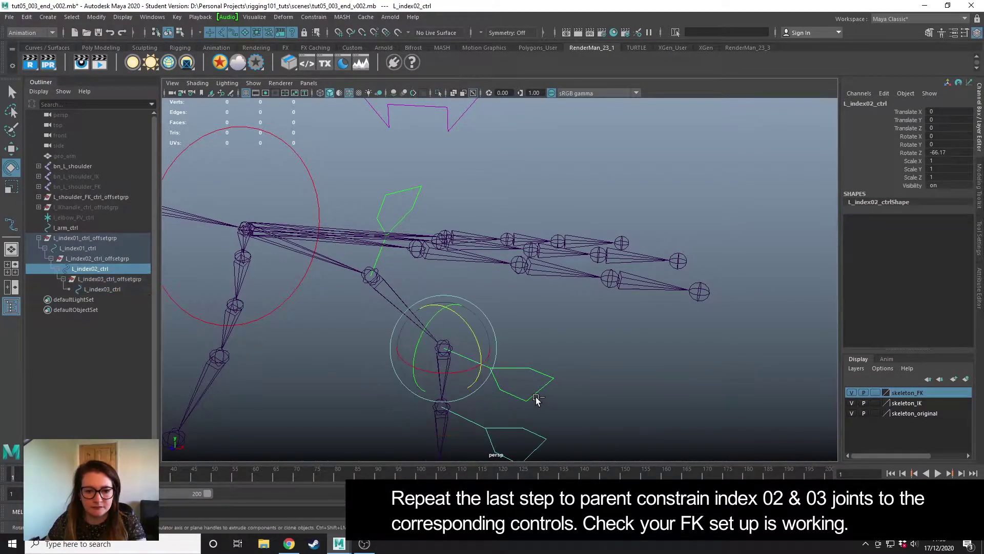
key(ctrl+z)
key(ctrl+z)
key(ctrl+z)
click(640, 351)
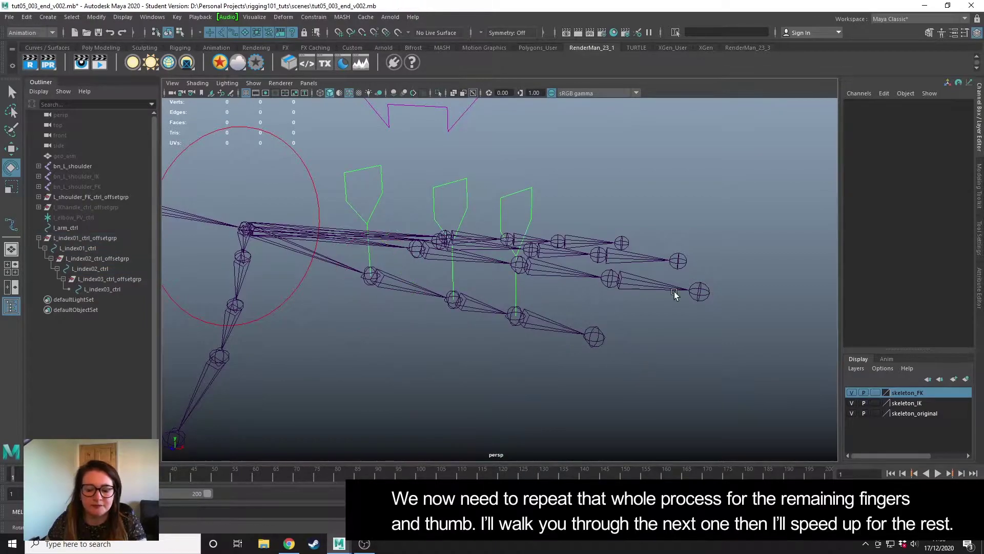
Step: Duplicate L_index01_ctrl_offsetgrp with its controls and snap the copy to the middle finger's first joint
alt+drag(674, 293, 463, 309)
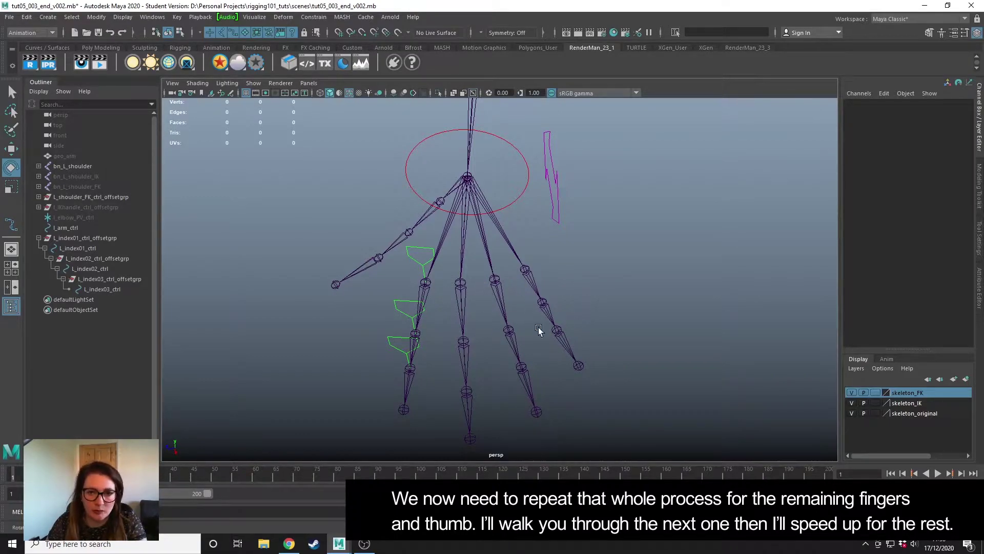
scroll(490, 306, up, 2)
alt+middle_drag(491, 306, 575, 316)
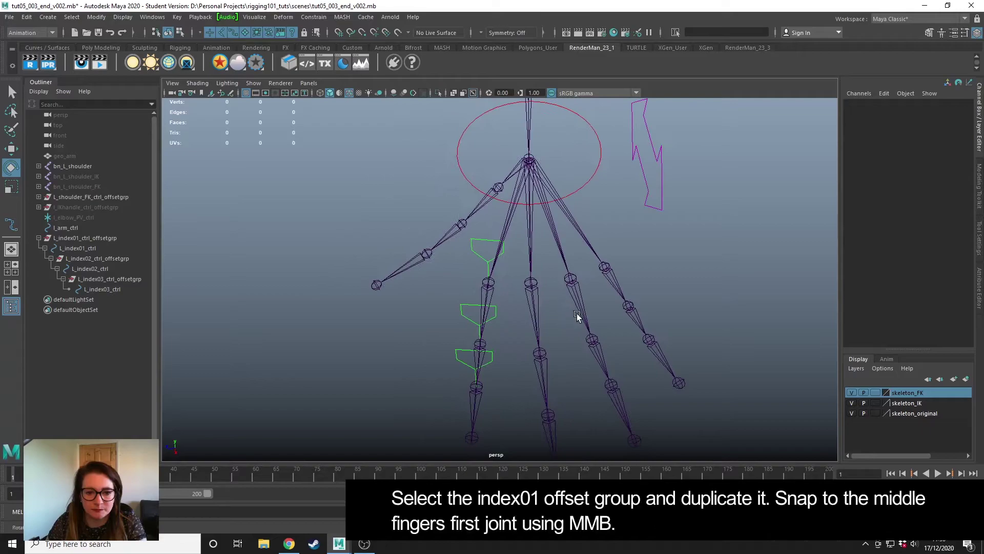
alt+drag(575, 315, 550, 299)
scroll(551, 242, up, 4)
alt+drag(551, 245, 534, 251)
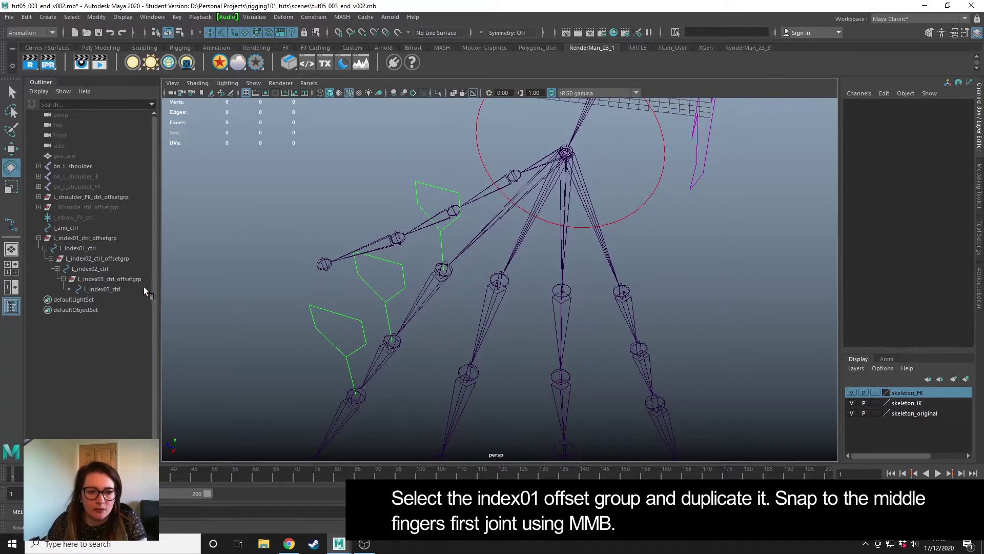
click(96, 238)
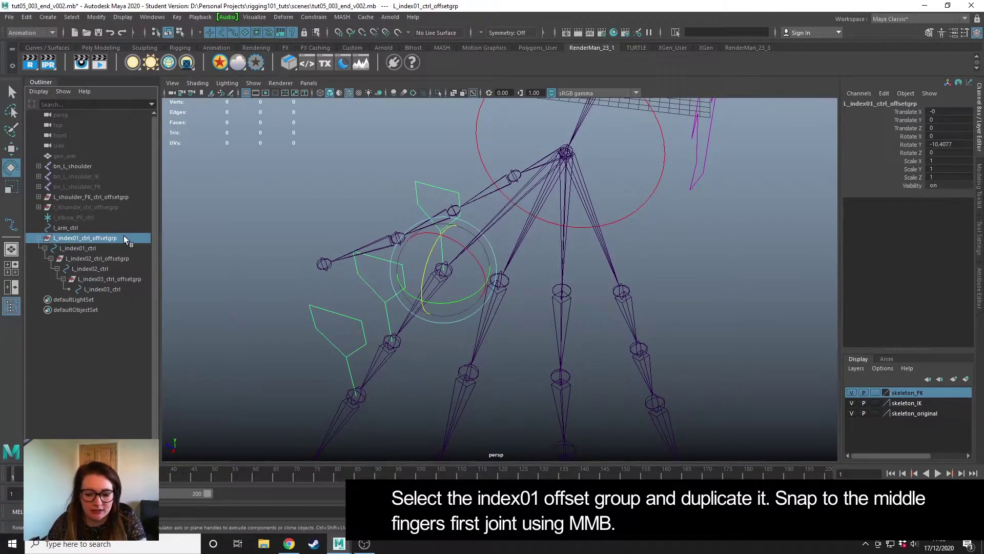
key(q)
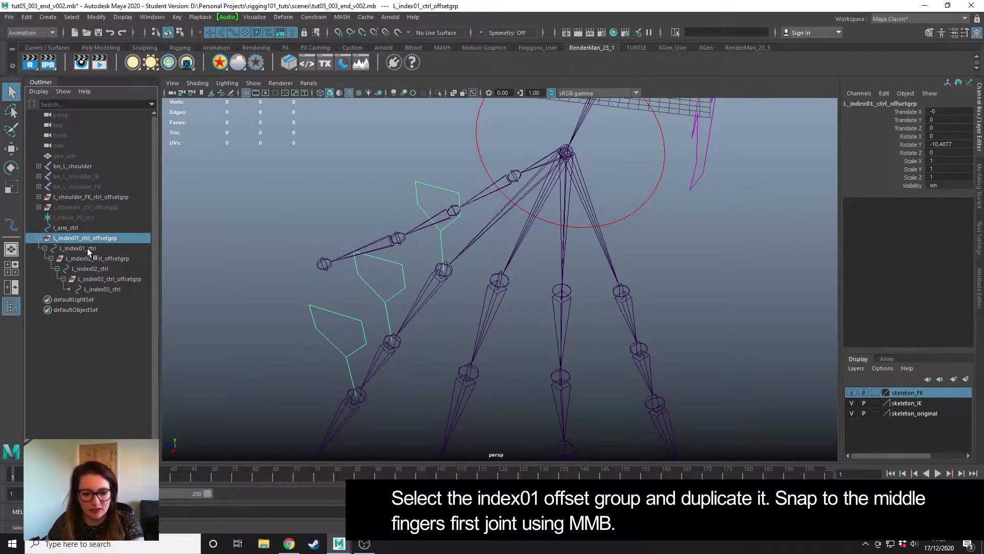
key(ctrl+d)
key(w)
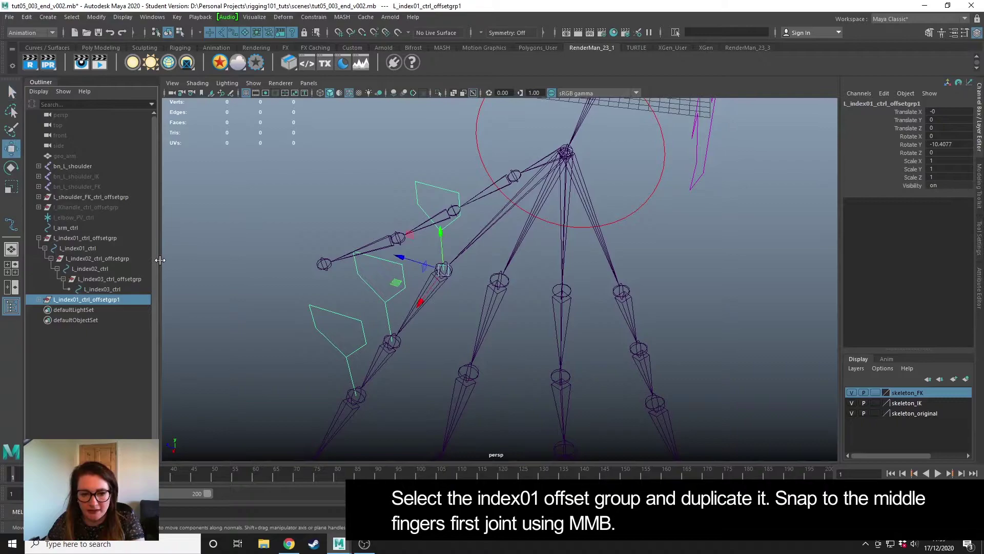
middle_drag(377, 328, 501, 284)
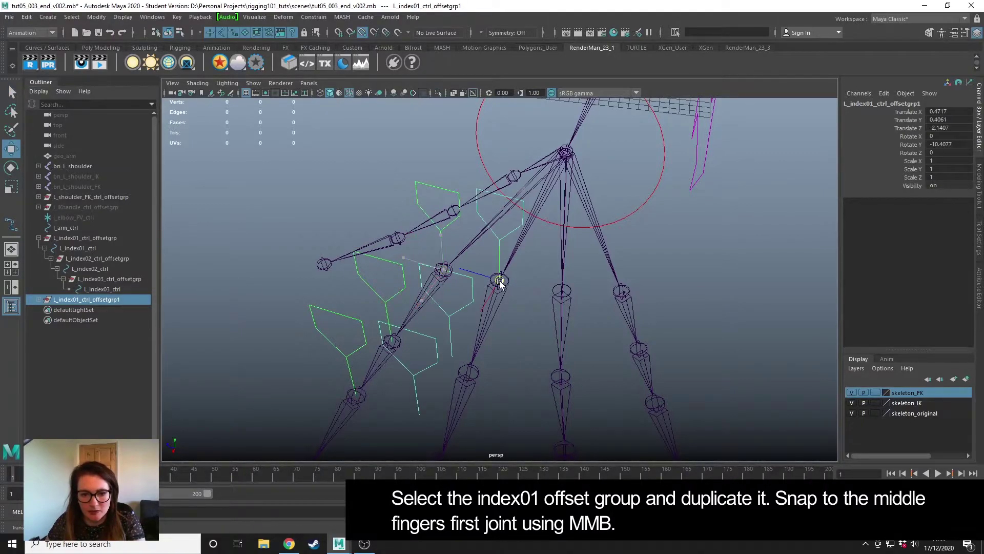
Step: Rename the duplicated top group to L_middle01_ctrl_offsetgrp1 and its control to L_middle01_ctrl
click(39, 300)
double_click(66, 300)
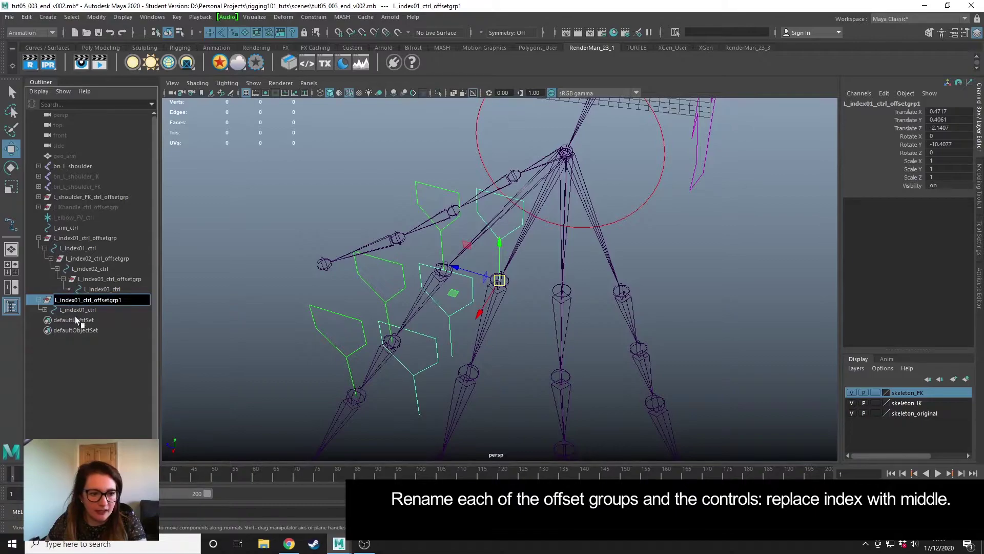
key(BackSpace)
key(BackSpace)
key(BackSpace)
key(BackSpace)
key(BackSpace)
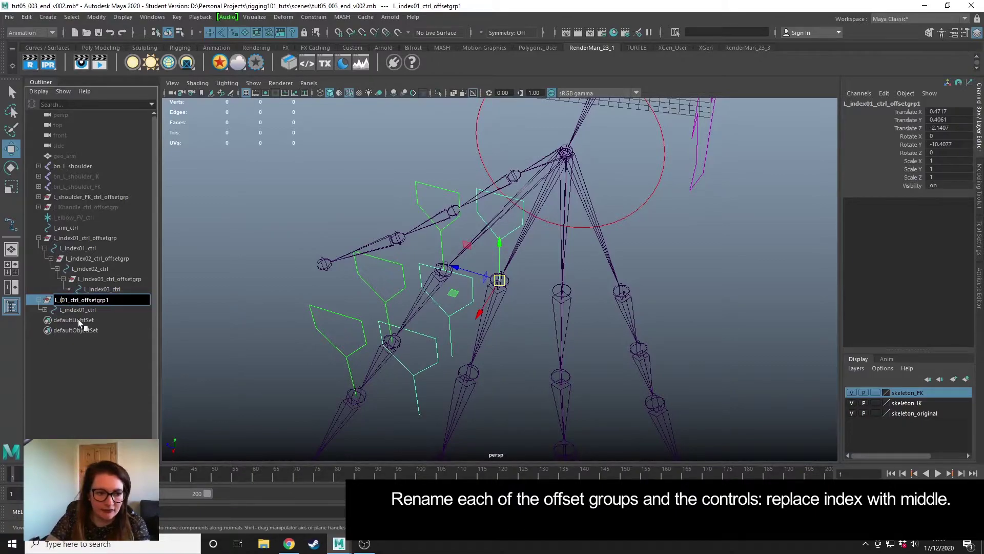
text(middle)
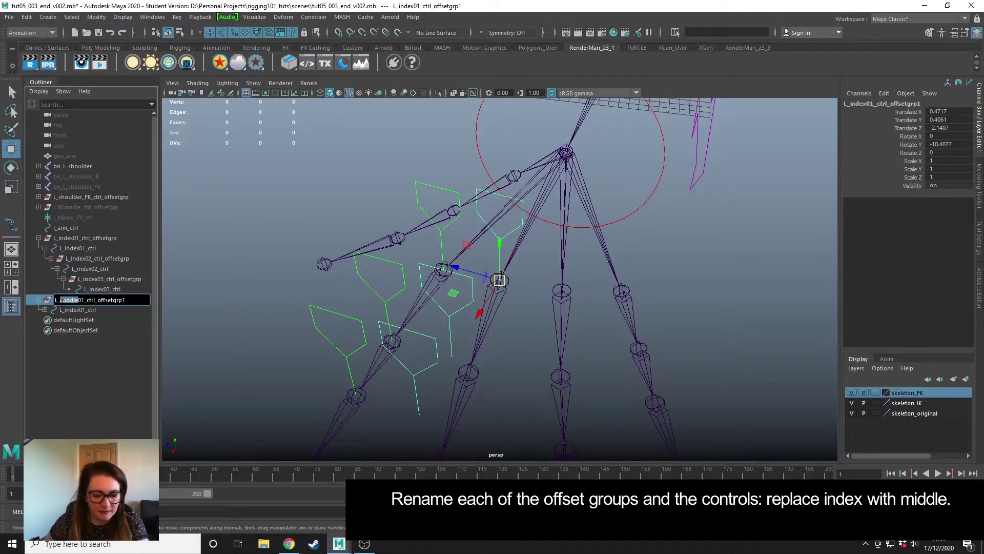
click(73, 311)
double_click(77, 311)
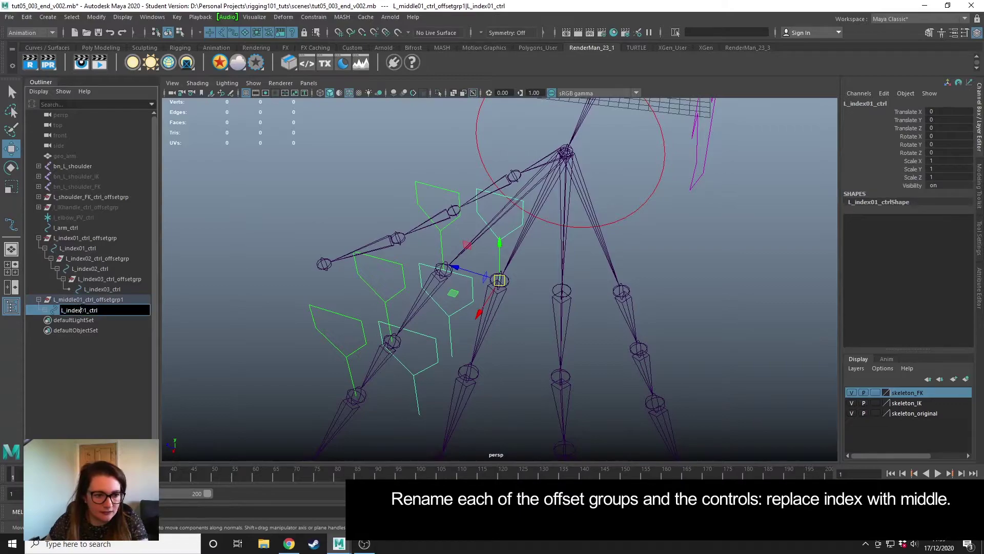
drag(81, 311, 86, 351)
text(middle)
key(Return)
Step: Rename the second duplicated offset group to L_middle02_ctrl_offsetgrp and its control to L_middle02_ctrl
click(45, 310)
double_click(87, 320)
text(middle)
key(Return)
click(51, 320)
double_click(91, 331)
text(middle)
Step: Rename the third duplicated offset group to L_middle03_ctrl_offsetgrp and its control to L_middle03_ctrl
click(58, 331)
double_click(96, 340)
text(middle)
key(Return)
click(63, 340)
double_click(102, 351)
text(middle)
key(Return)
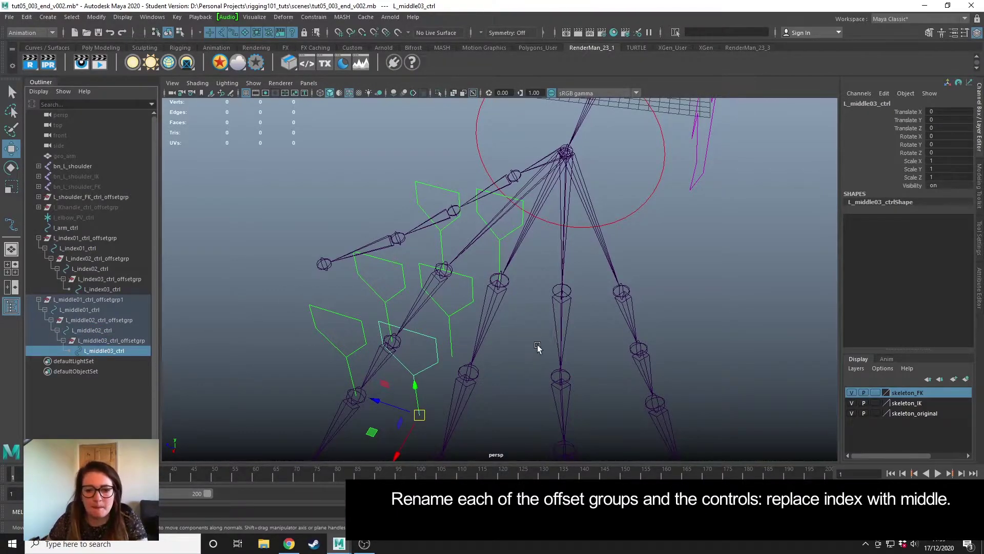
click(527, 359)
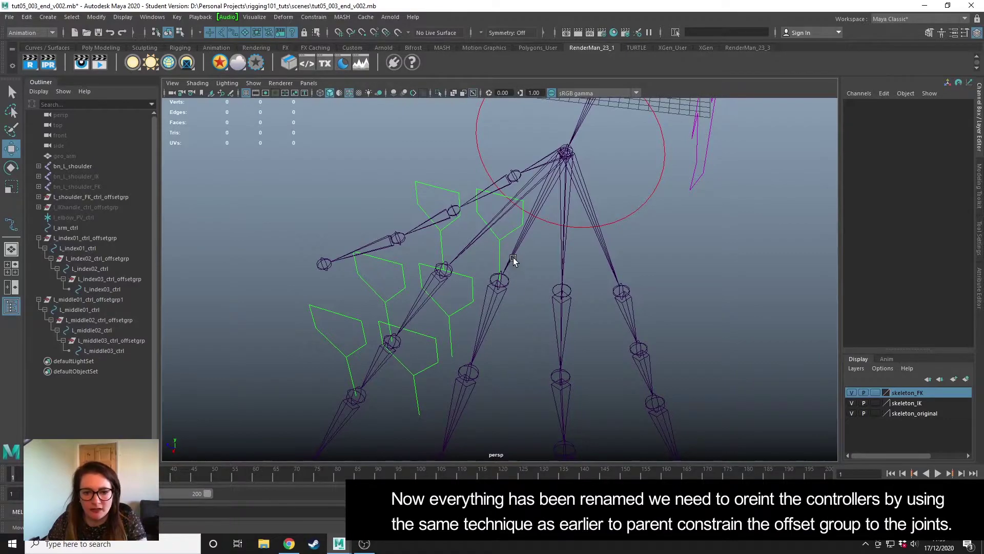
Step: In the top view, align L_middle01_ctrl_offsetgrp1 to the bn_L_middle01 joint with a parent constraint, Maintain offset off
key(space)
key(space)
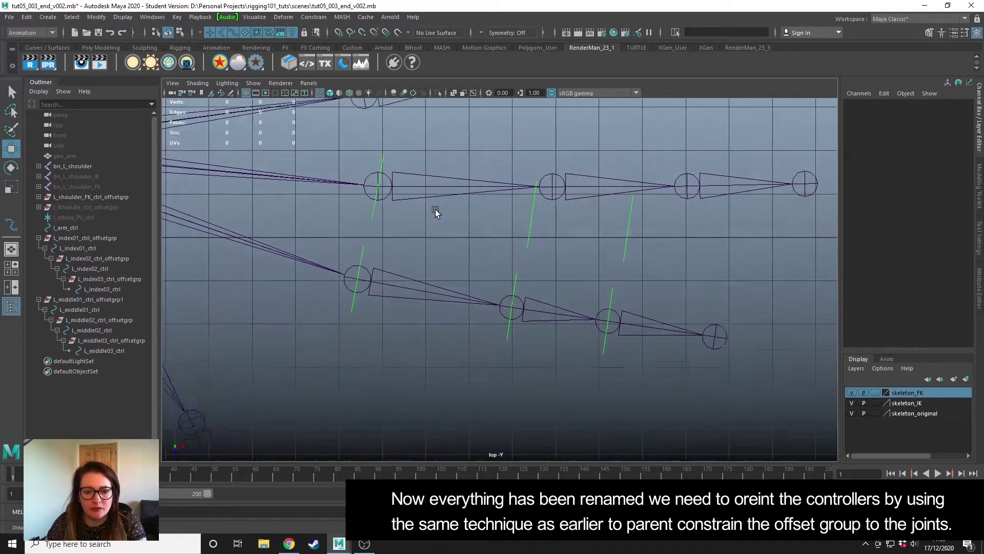
alt+middle_drag(435, 209, 423, 245)
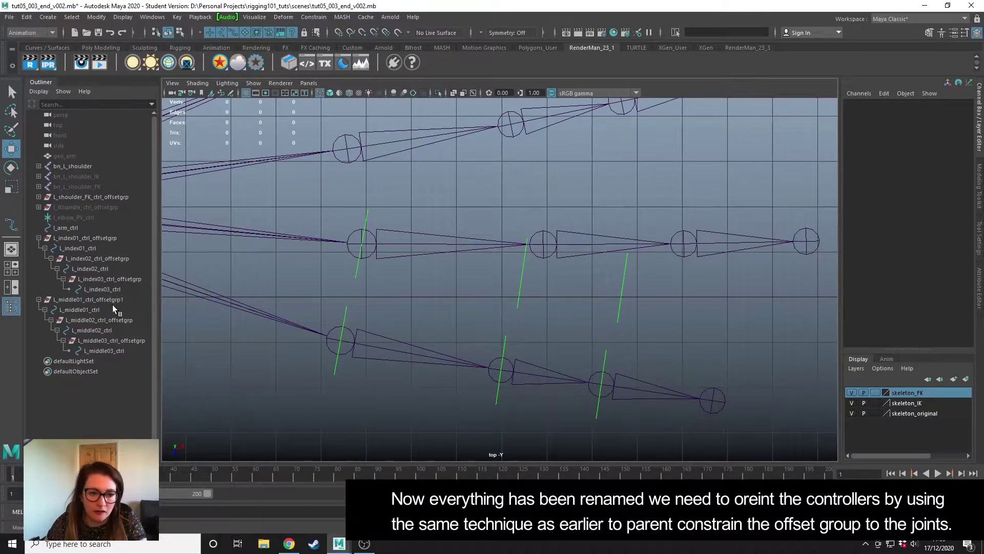
click(416, 236)
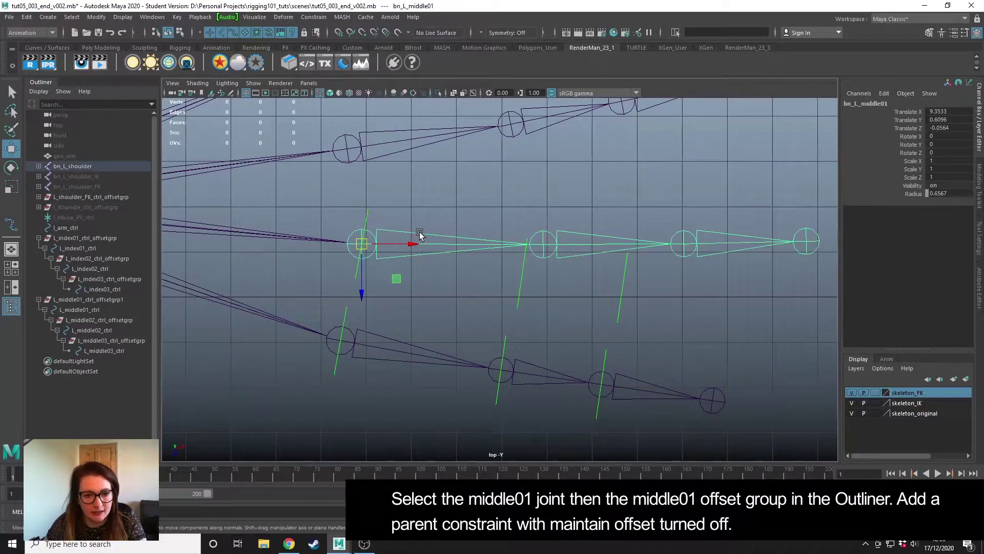
ctrl+click(109, 300)
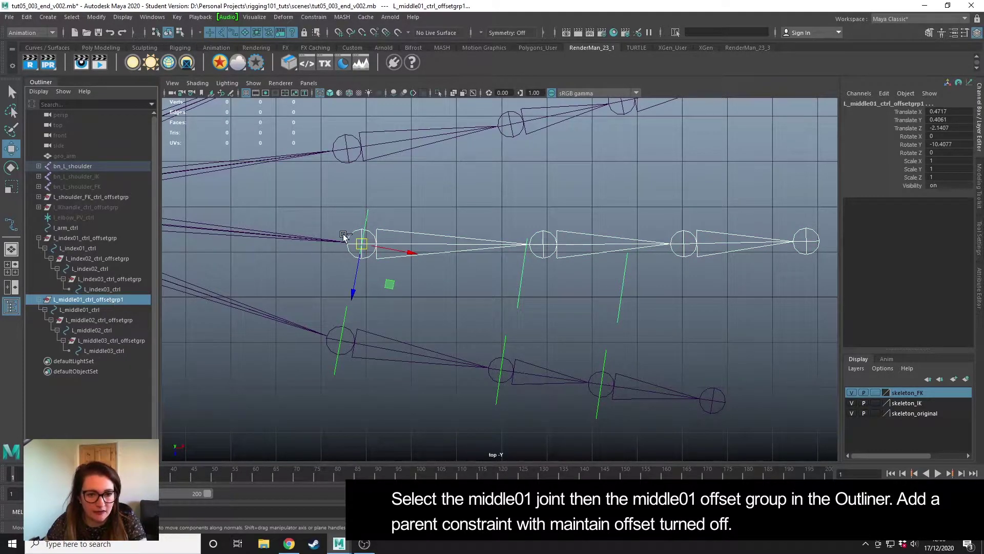
click(314, 17)
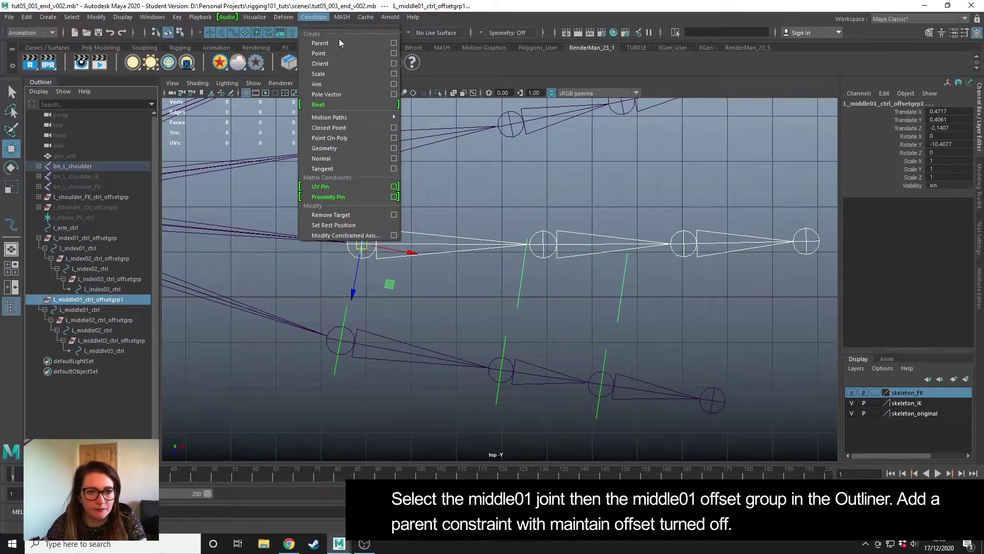
click(393, 44)
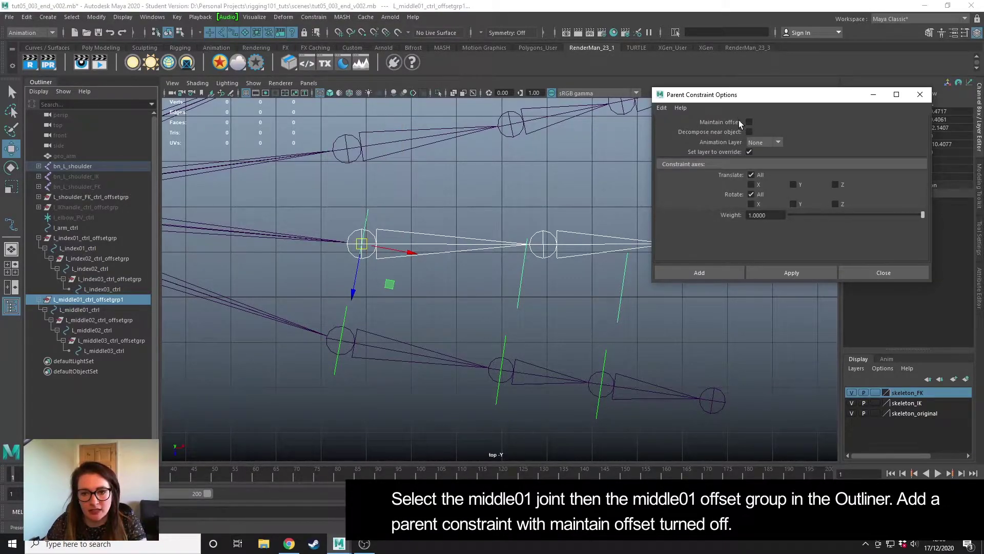
click(792, 273)
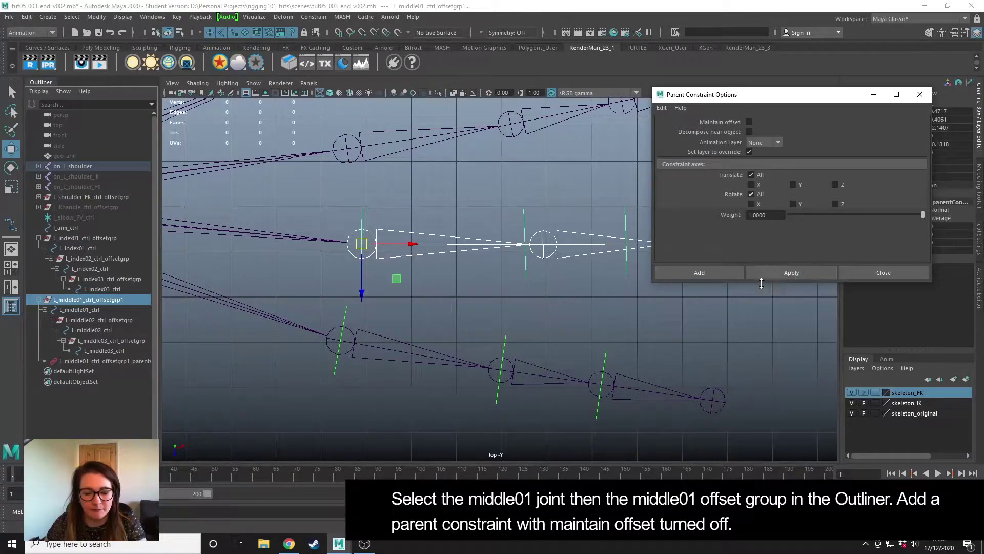
Step: Align L_middle02_ctrl_offsetgrp to the bn_L_middle02 joint with the same parent constraint settings
scroll(567, 288, up, 1)
alt+middle_drag(566, 288, 475, 297)
click(462, 247)
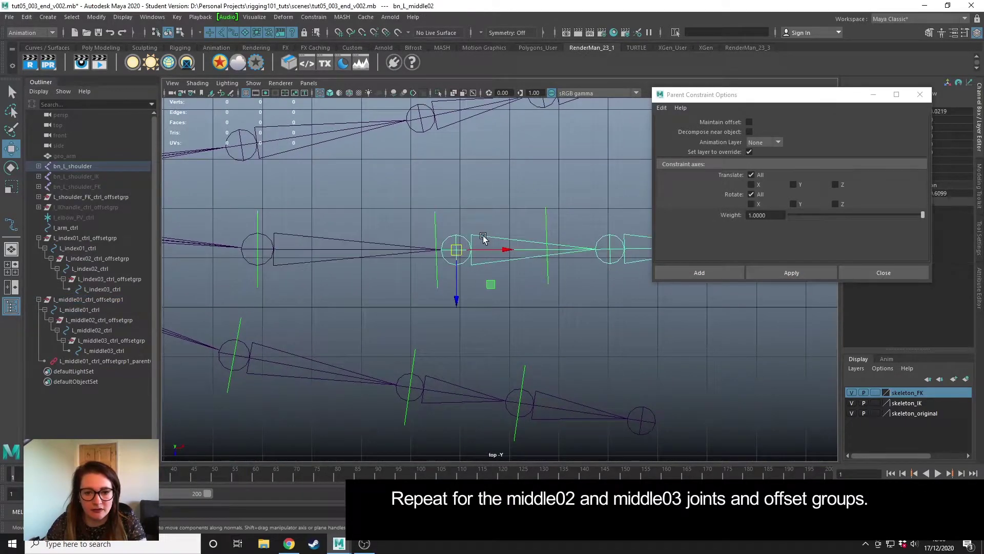
ctrl+click(101, 319)
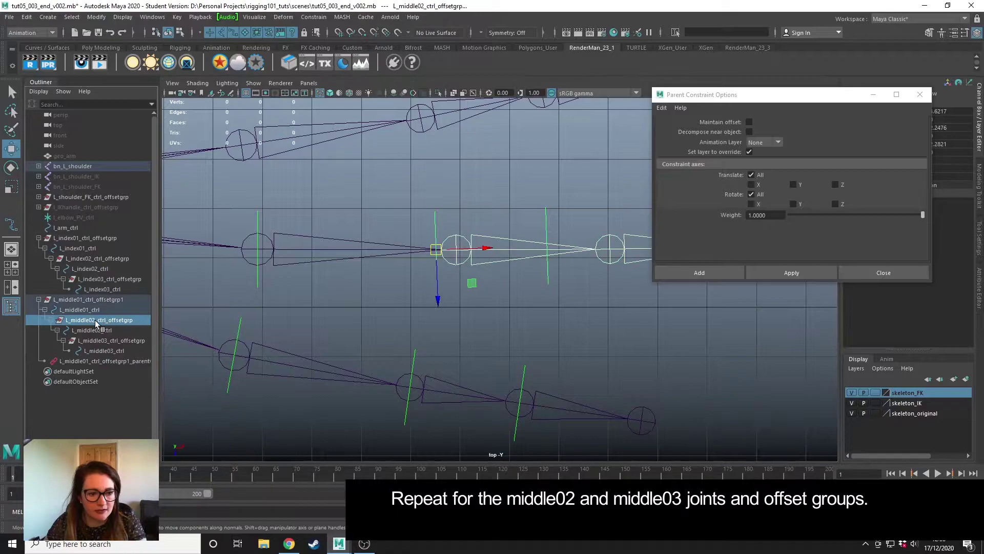
click(783, 270)
Step: Align L_middle03_ctrl_offsetgrp to the bn_L_middle03 joint with the same parent constraint settings
alt+middle_drag(690, 334, 536, 260)
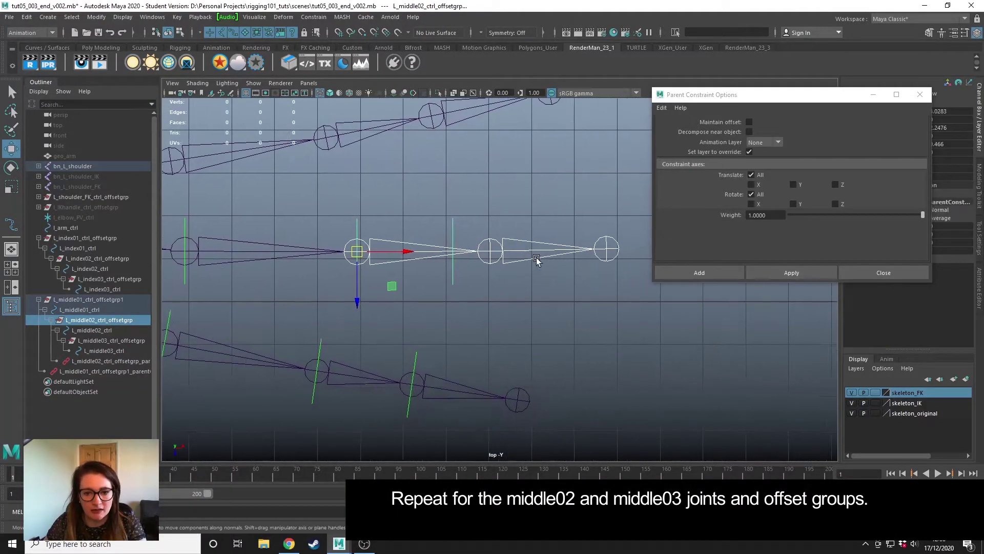
click(534, 250)
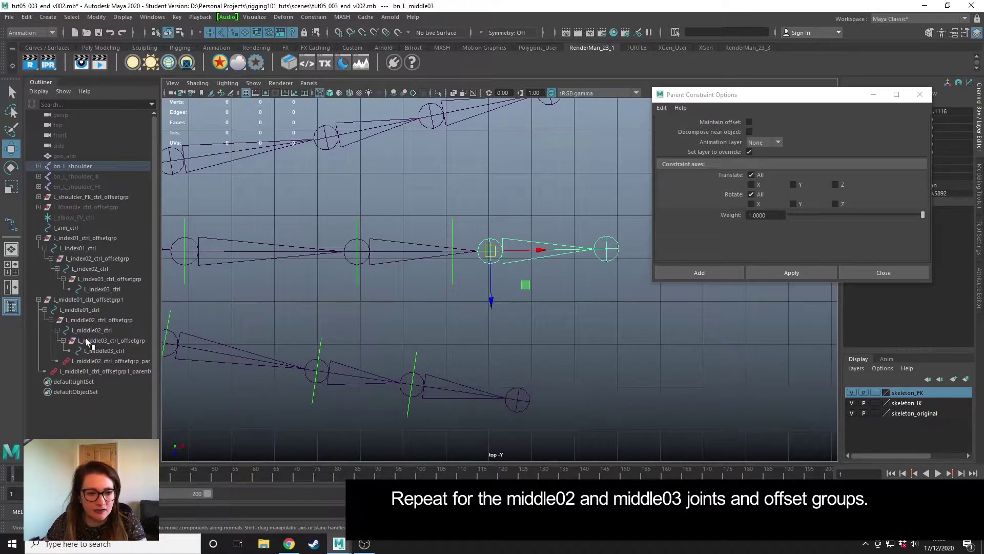
ctrl+click(107, 340)
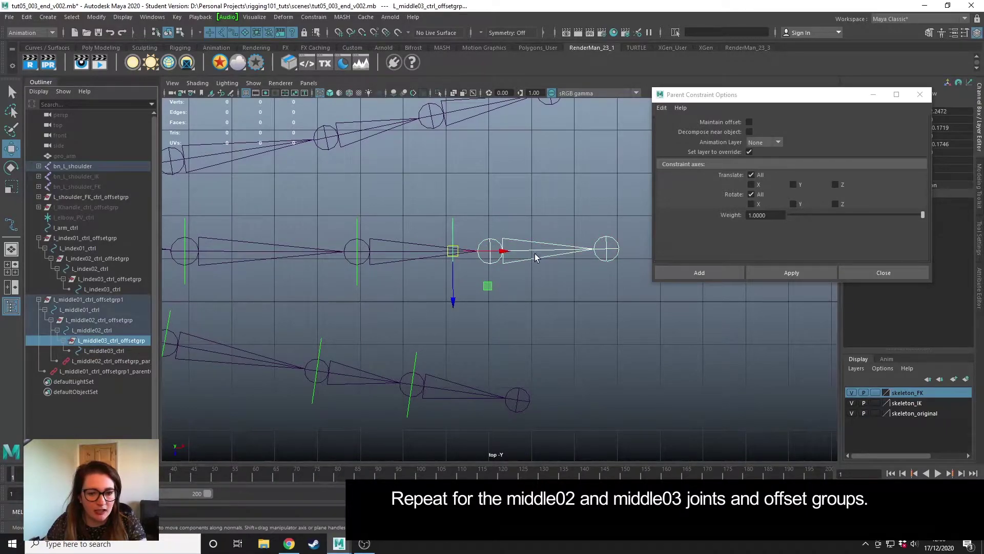
click(791, 271)
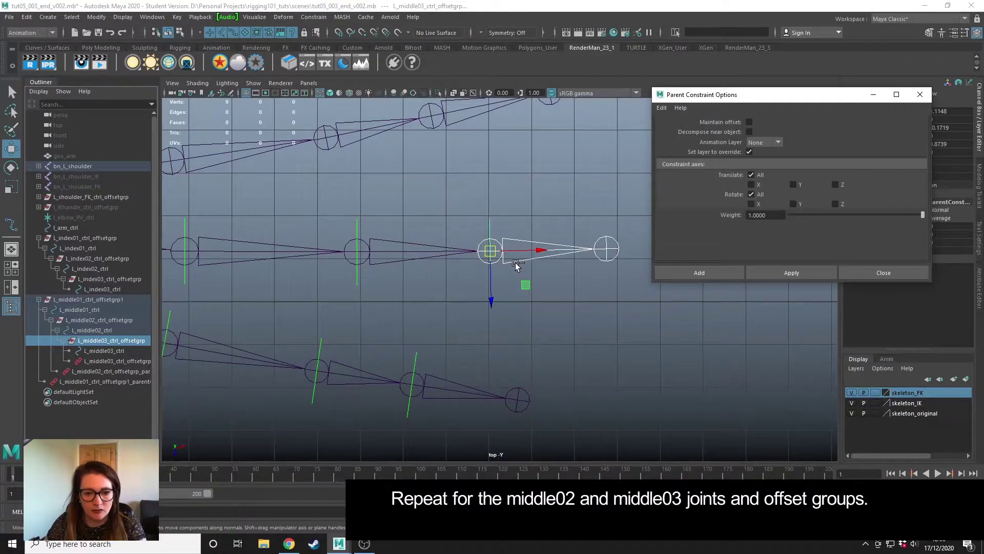
Step: Delete the three parent constraints under the middle finger's offset groups
click(108, 361)
shift+click(106, 381)
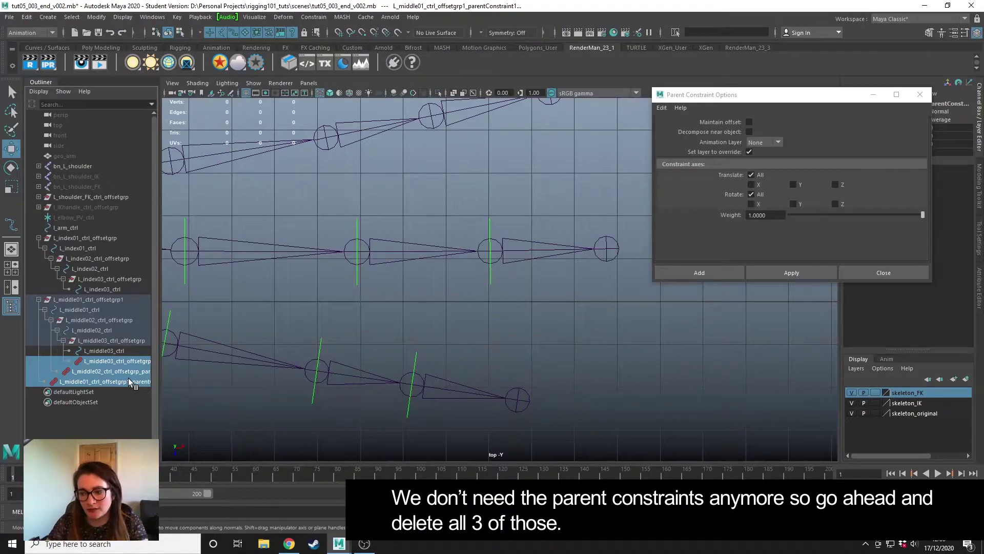
key(Delete)
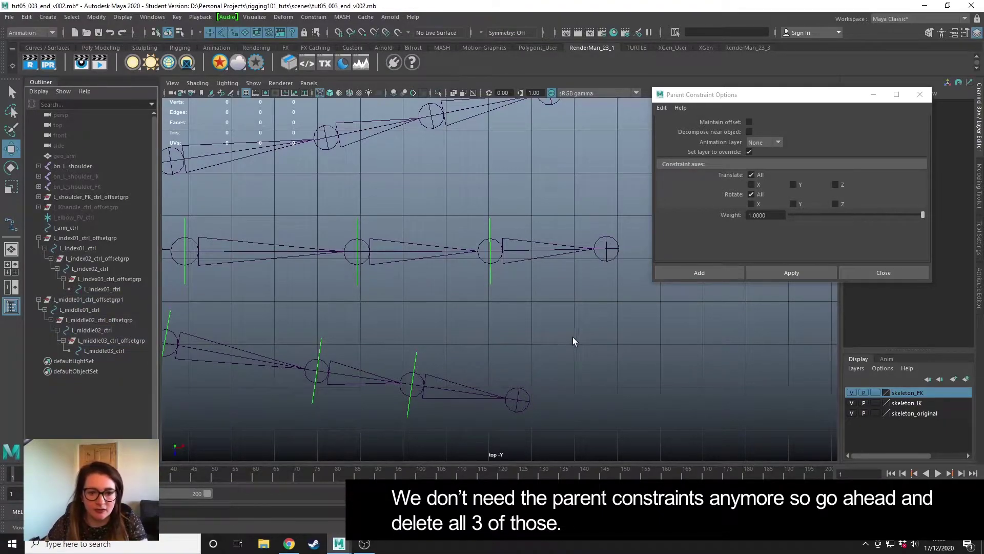
Step: Back in the perspective view, parent-constrain the bn_L_middle01 joint to L_middle01_ctrl
click(855, 272)
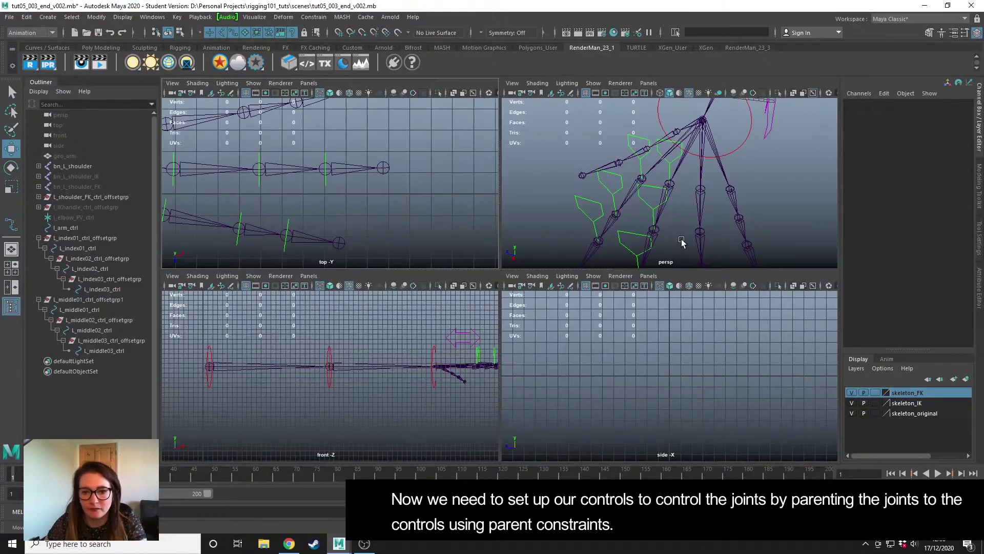
key(space)
alt+drag(709, 291, 548, 324)
alt+right_drag(503, 292, 568, 312)
alt+middle_drag(568, 313, 450, 292)
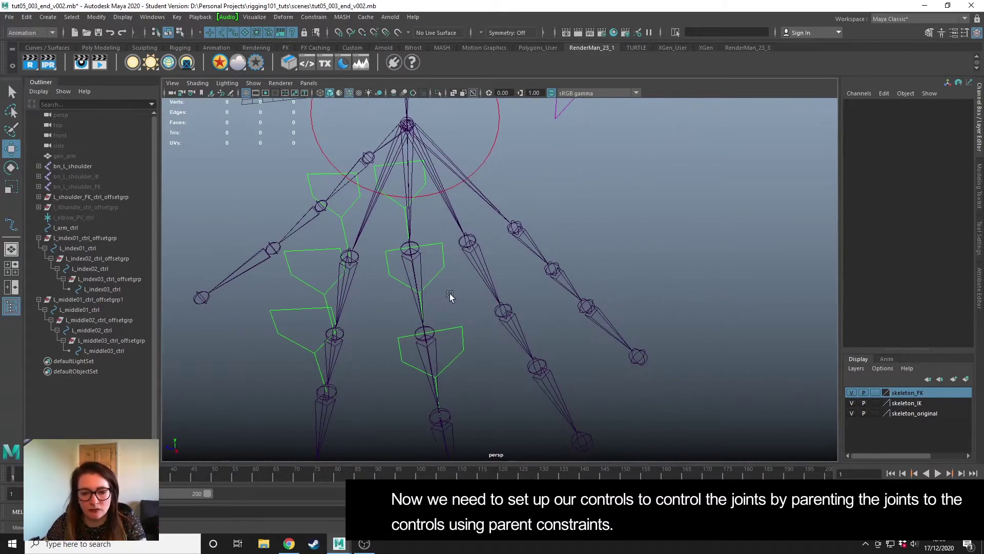
alt+drag(449, 293, 436, 299)
alt+right_drag(437, 300, 482, 297)
alt+drag(481, 298, 470, 327)
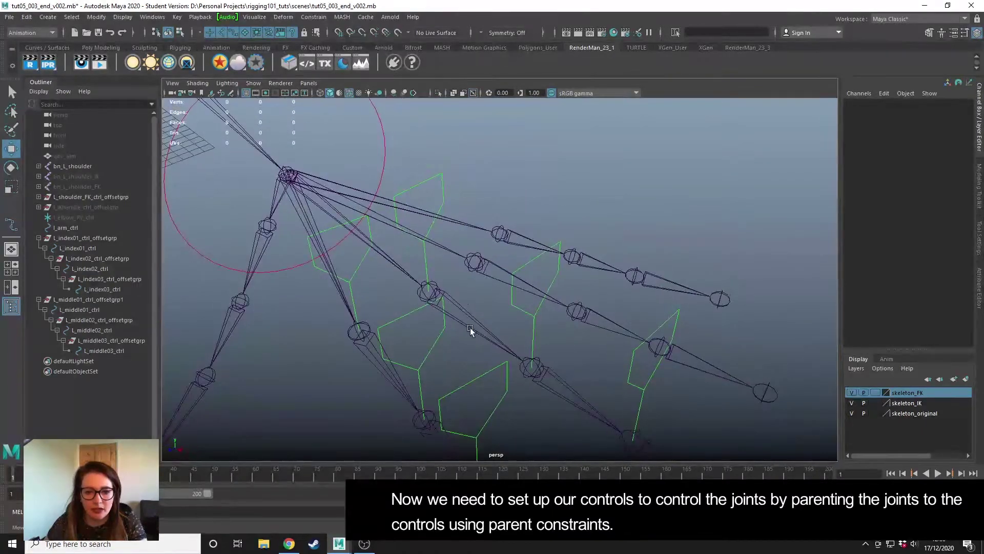
click(420, 186)
key(q)
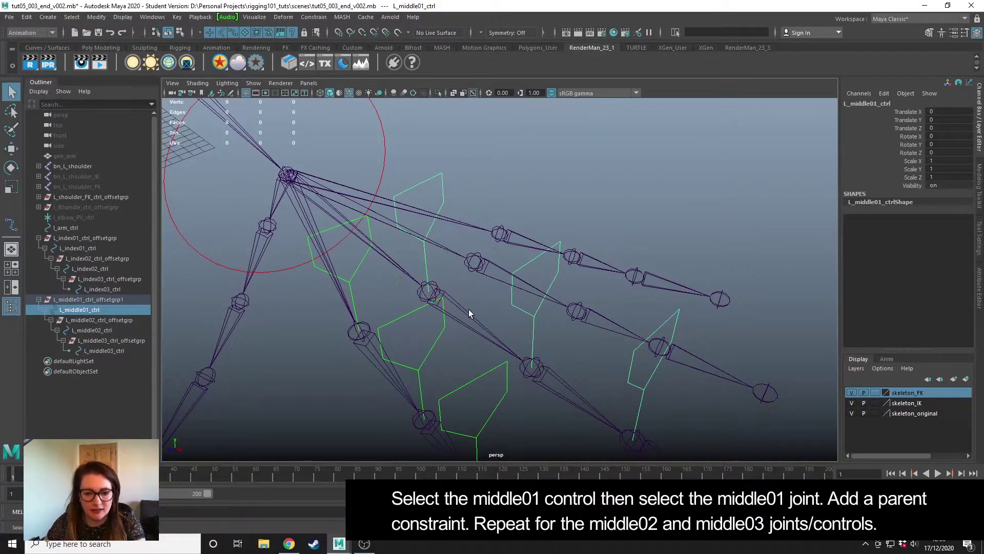
shift+click(475, 318)
click(315, 17)
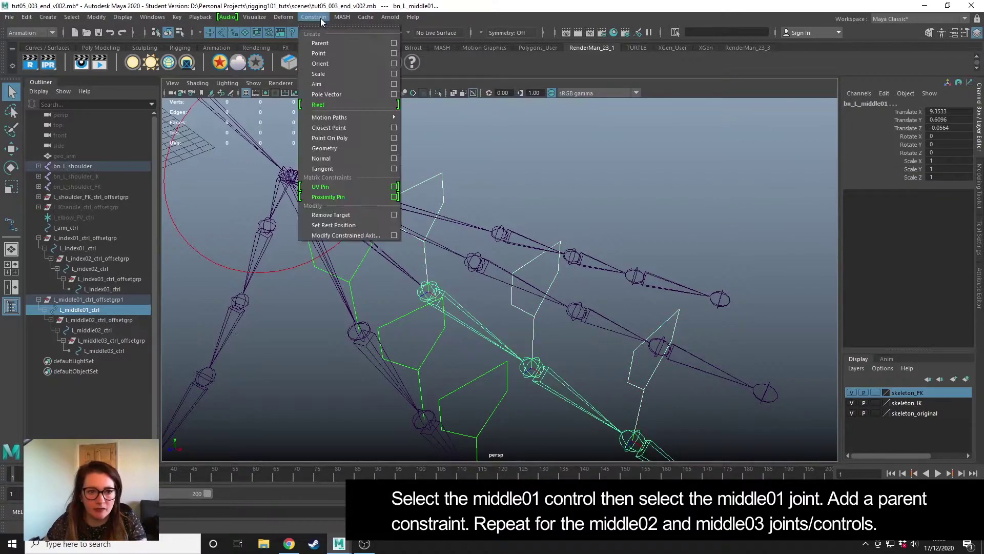
click(332, 44)
Step: Parent-constrain the bn_L_middle02 joint to L_middle02_ctrl and the bn_L_middle03 joint to L_middle03_ctrl
click(531, 263)
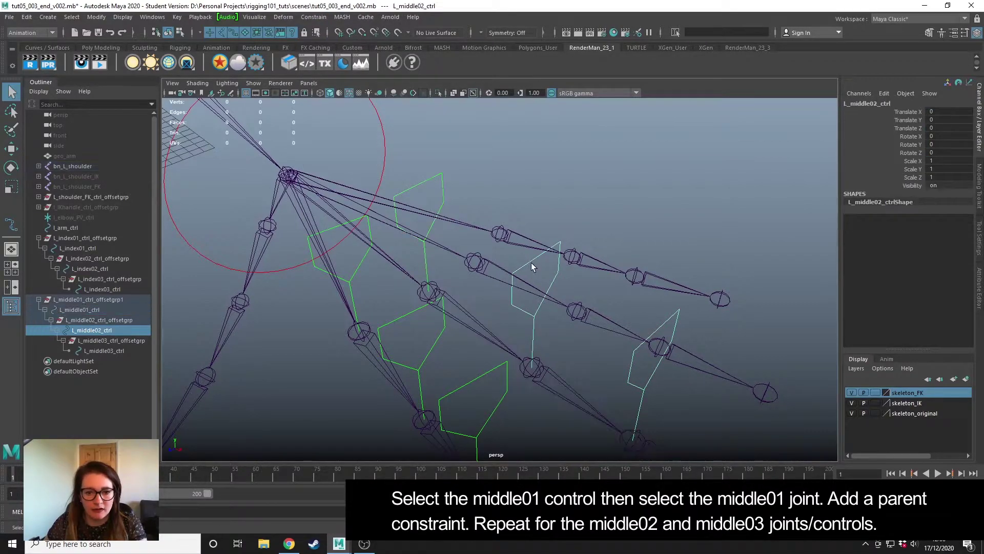
shift+click(567, 389)
key(g)
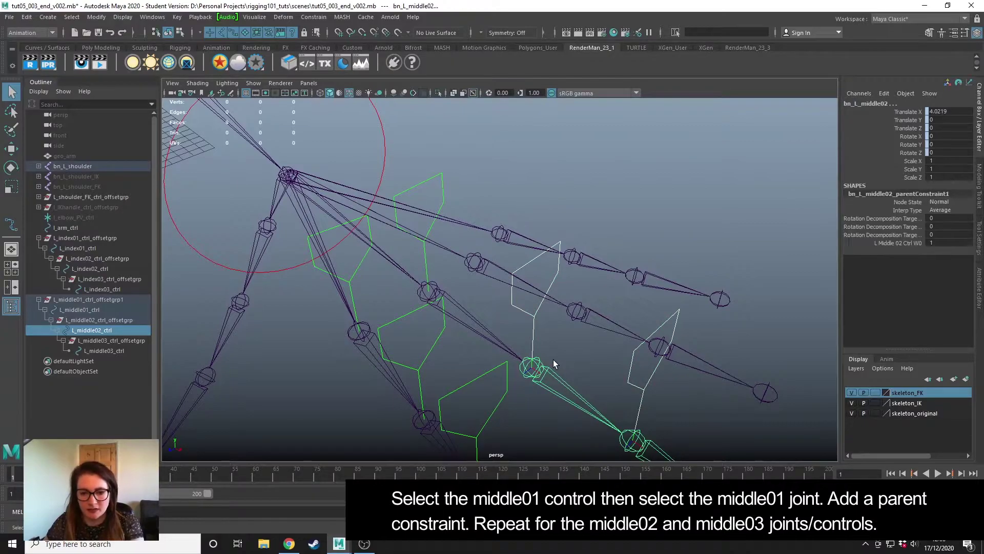
alt+right_drag(573, 351, 573, 343)
alt+middle_drag(573, 342, 508, 288)
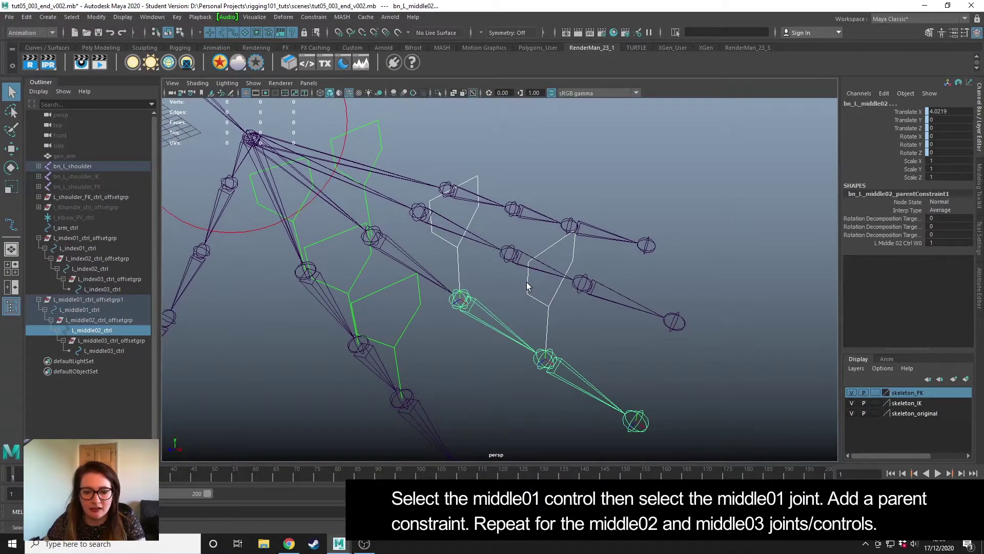
click(528, 286)
shift+click(582, 377)
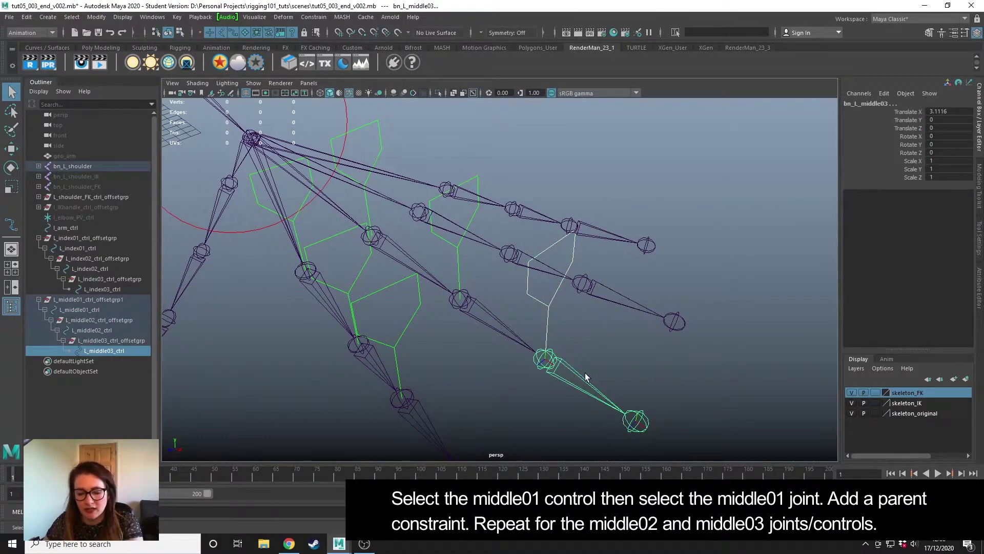
key(g)
click(651, 368)
Step: Test the middle finger constraints by rotating its three controls together about -54 degrees in Z, and undo the rotation
alt+drag(592, 340, 400, 137)
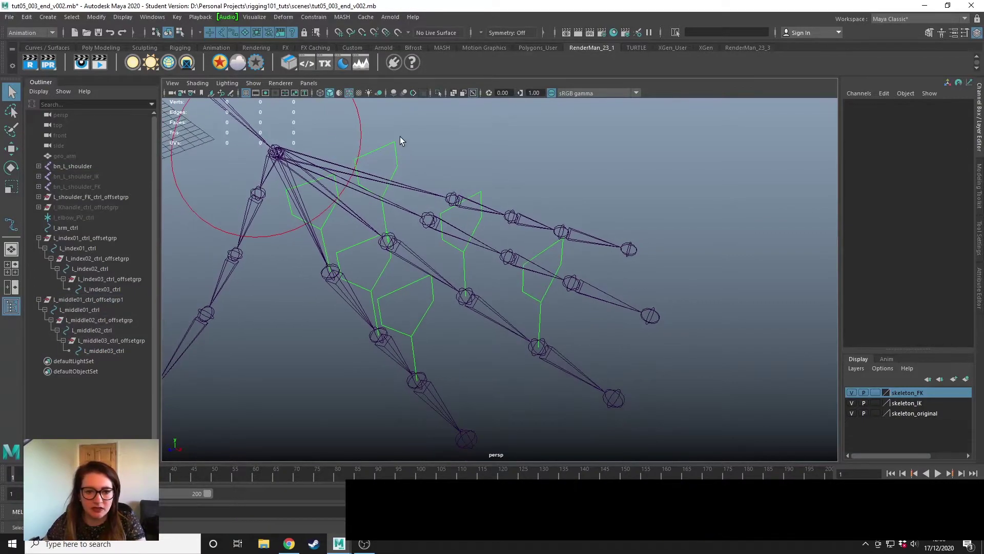
click(391, 142)
shift+click(481, 191)
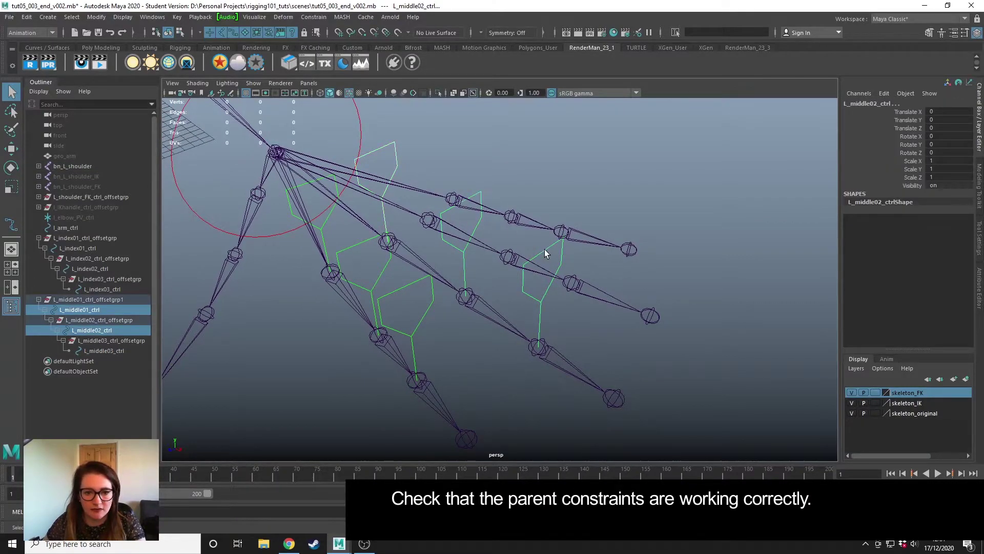
shift+click(548, 248)
key(e)
drag(546, 322, 559, 369)
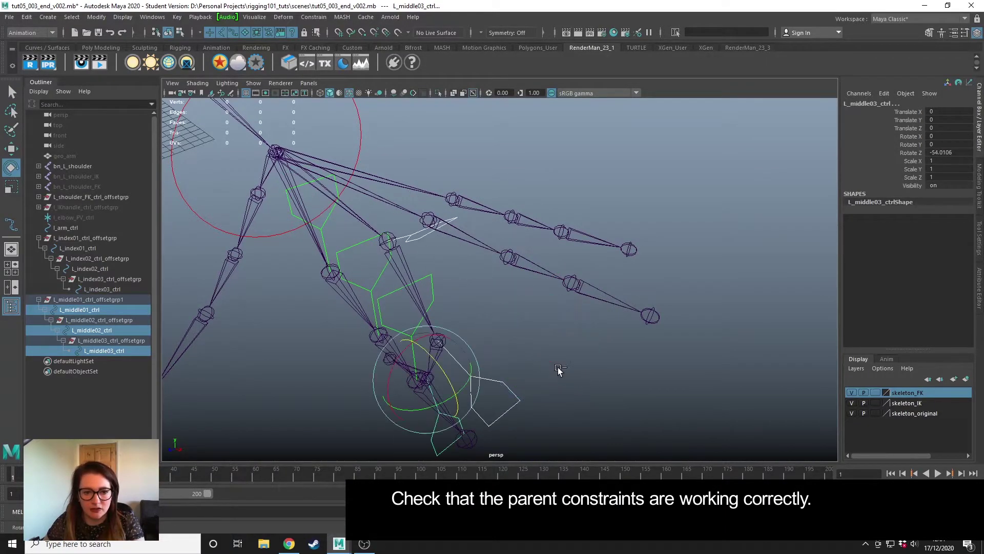
key(ctrl+z)
click(666, 359)
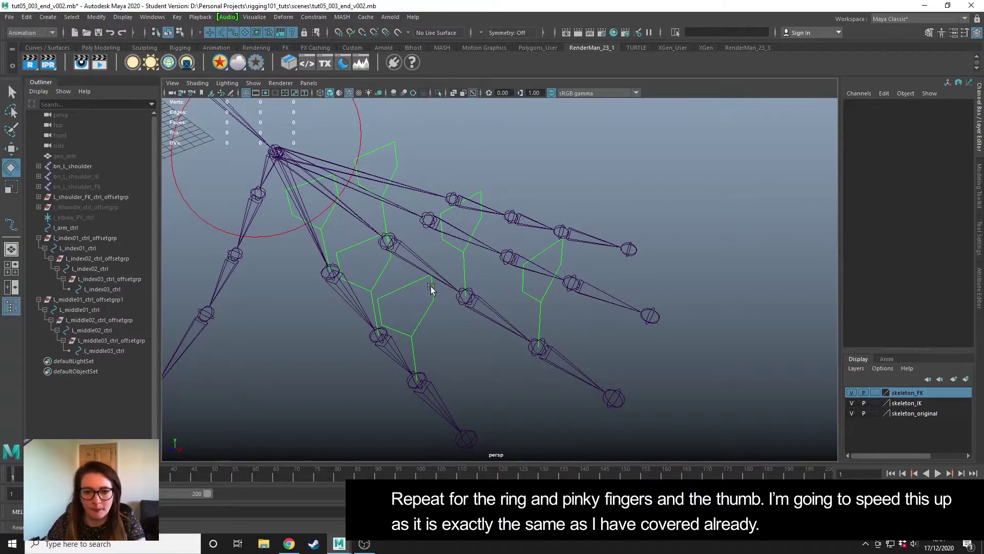
Step: Duplicate L_middle01_ctrl_offsetgrp1 and move the copy onto the ring finger's first joint
alt+drag(431, 288, 287, 293)
click(88, 299)
key(ctrl+d)
key(w)
drag(425, 238, 486, 259)
Step: Rename the duplicated group as L_ring01_ctrl_offsetgrp2 and its first control as L_ring01_ctrl
click(39, 361)
double_click(84, 361)
text(ring01_ctrl_offsetgrp2)
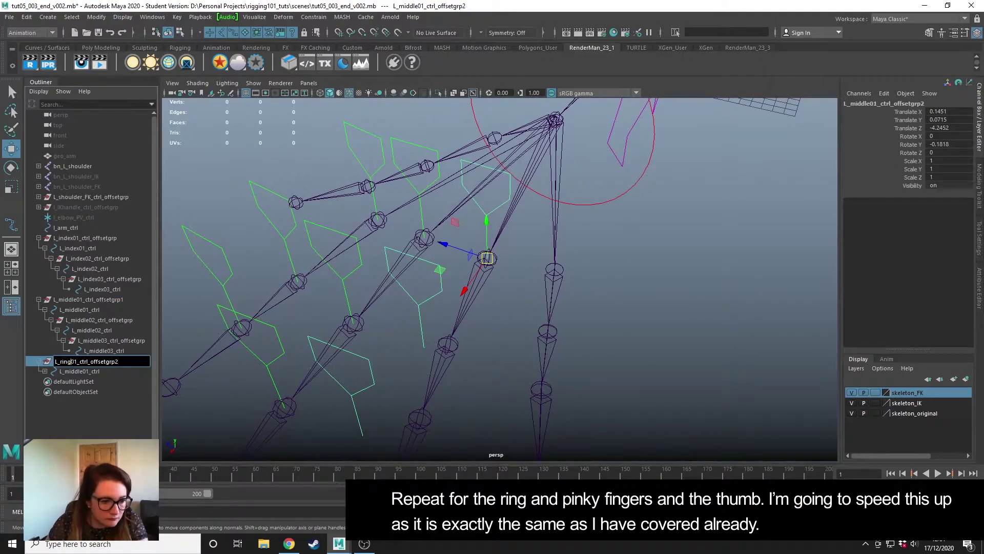
double_click(80, 371)
text(ring)
Step: Rename the rest of the duplicated hierarchy as L_ring02_ctrl_offsetgrp, L_ring02_ctrl, L_ring03_ctrl_offsetgrp and L_ring03_ctrl
click(44, 372)
double_click(87, 381)
text(ring)
click(51, 381)
double_click(90, 392)
text(ring)
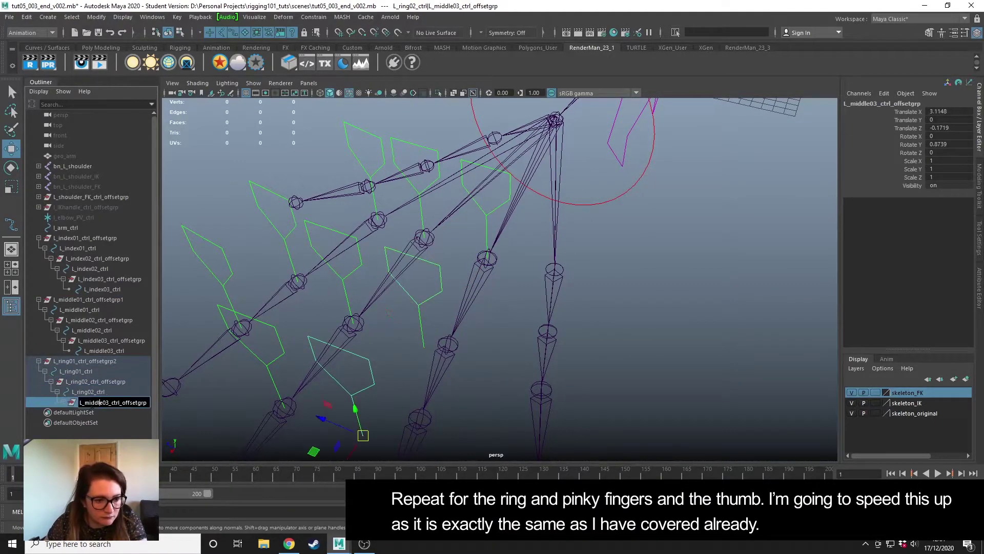
text(ring)
click(63, 402)
double_click(102, 412)
text(ring)
Step: In the top view, align L_ring01_ctrl_offsetgrp2 to the ring finger's first joint with a parent constraint
key(space)
key(space)
click(370, 255)
ctrl+click(84, 361)
click(314, 17)
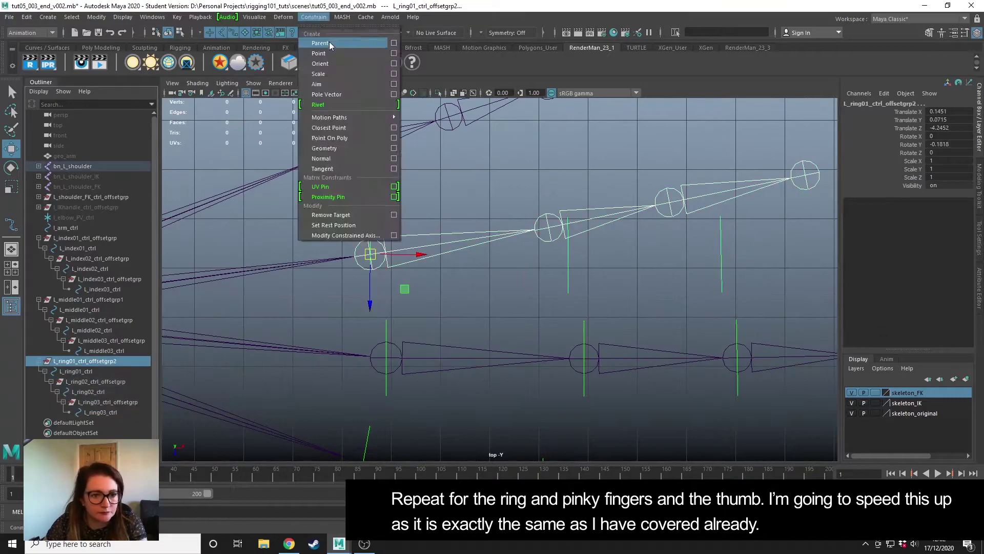
click(330, 44)
Step: Align L_ring02_ctrl_offsetgrp and L_ring03_ctrl_offsetgrp to the ring finger's second and third joints with parent constraints
click(549, 227)
ctrl+click(95, 382)
key(g)
click(670, 202)
ctrl+click(108, 402)
key(g)
Step: In the perspective view, parent-constrain the ring finger's first joint to L_ring01_ctrl
key(space)
key(space)
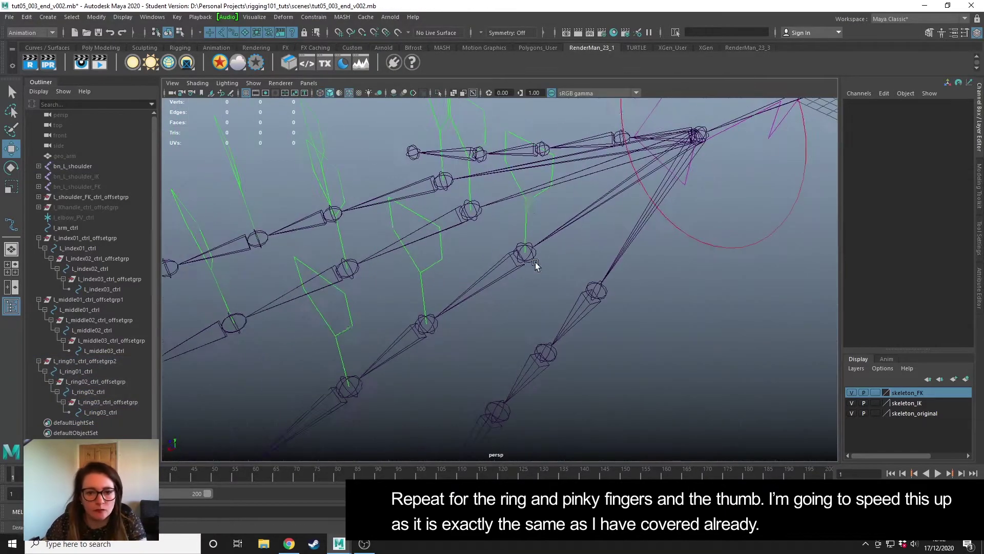
click(75, 372)
shift+click(519, 260)
click(314, 17)
click(330, 44)
Step: Parent-constrain the ring finger's second and third joints to L_ring02_ctrl and L_ring03_ctrl
click(88, 392)
shift+click(420, 331)
key(g)
click(100, 412)
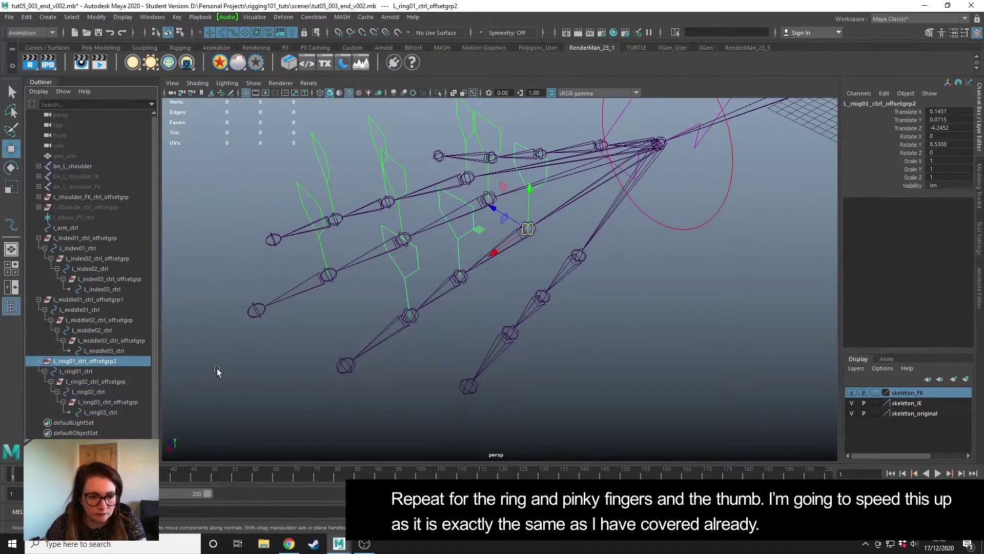
Step: Duplicate L_ring01_ctrl_offsetgrp2 onto the pinky's first joint and rename the copy L_pinky01_ctrl_offsetgrp3
key(ctrl+d)
drag(528, 229, 579, 256)
double_click(63, 423)
text(pinky)
Step: Rename the next nodes of the pinky hierarchy as L_pinky01_ctrl, L_pinky02_ctrl_offsetgrp and L_pinky02_ctrl
click(39, 423)
double_click(76, 433)
text(pinky)
click(81, 424)
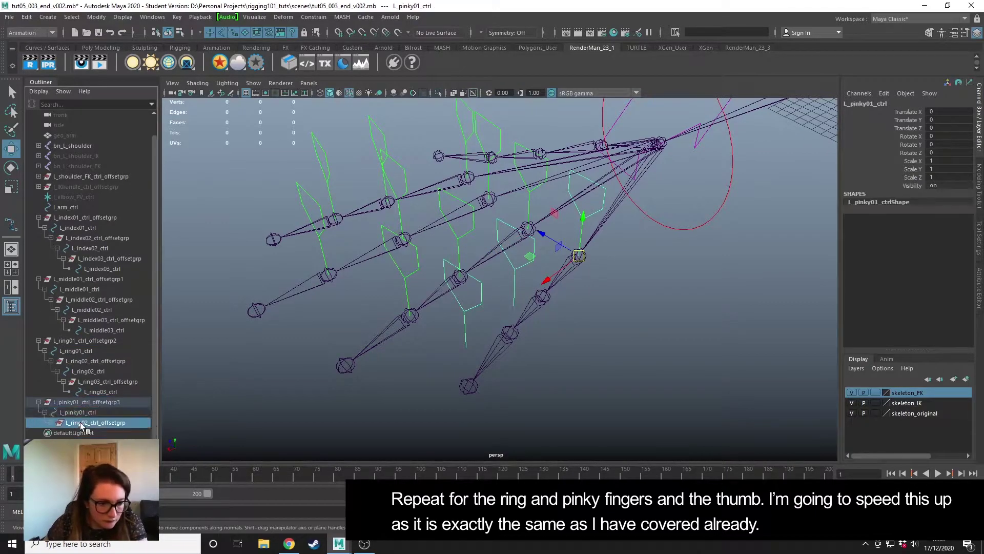
double_click(81, 424)
text(pinky)
double_click(88, 433)
text(pinky)
Step: Rename the last two nodes of the pinky hierarchy as L_pinky03_ctrl_offsetgrp and L_pinky03_ctrl
double_click(97, 422)
text(pinky)
double_click(101, 434)
drag(101, 434, 93, 433)
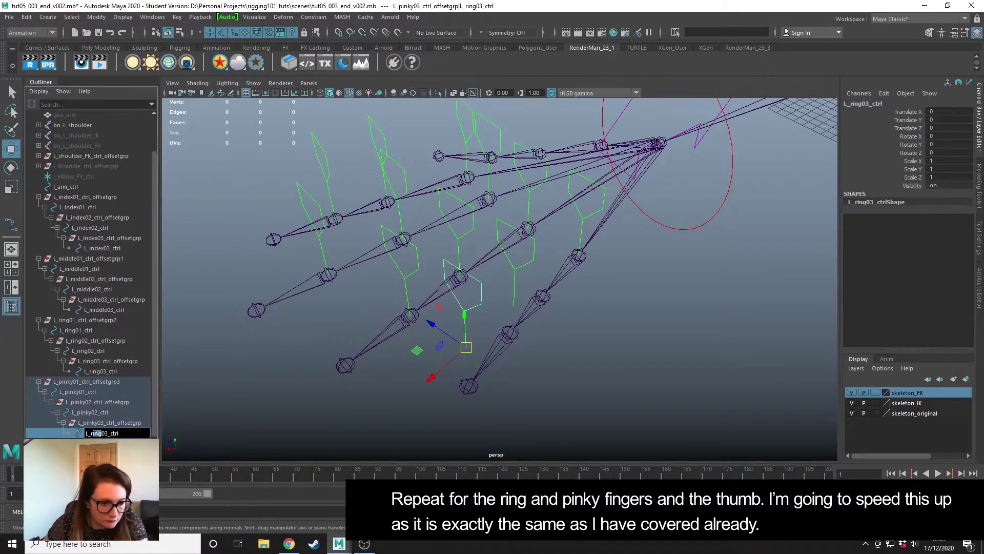
text(pinky)
Step: In the top view, align the three pinky offset groups to their joints with parent constraints, and delete those constraints
key(space)
Step: In the perspective view, parent-constrain the three pinky joints to L_pinky01_ctrl, L_pinky02_ctrl and L_pinky03_ctrl respectively
key(space)
click(446, 263)
ctrl+click(92, 381)
ctrl+click(97, 402)
ctrl+click(110, 423)
click(314, 17)
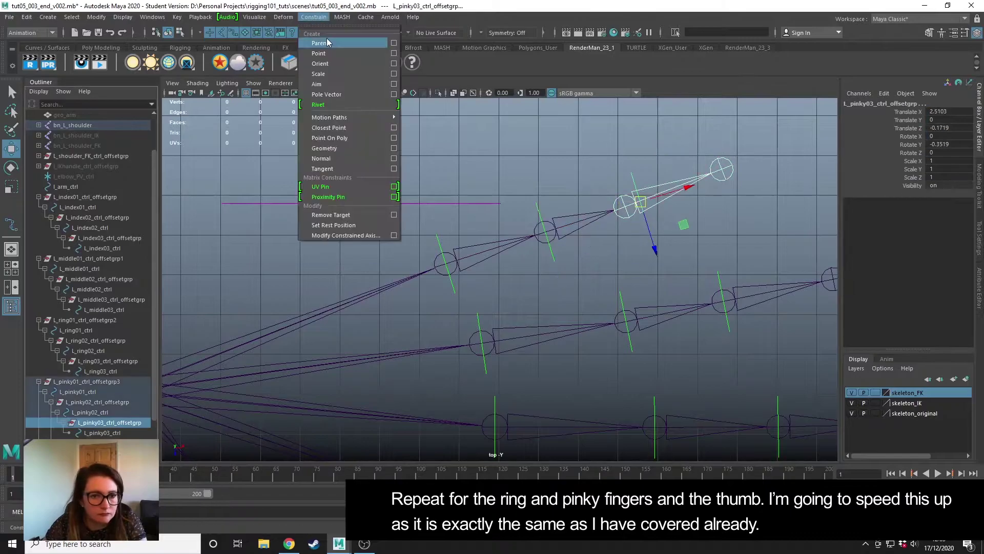
click(328, 42)
click(106, 424)
key(Delete)
key(space)
key(space)
click(591, 250)
shift+click(577, 283)
click(528, 290)
shift+click(518, 321)
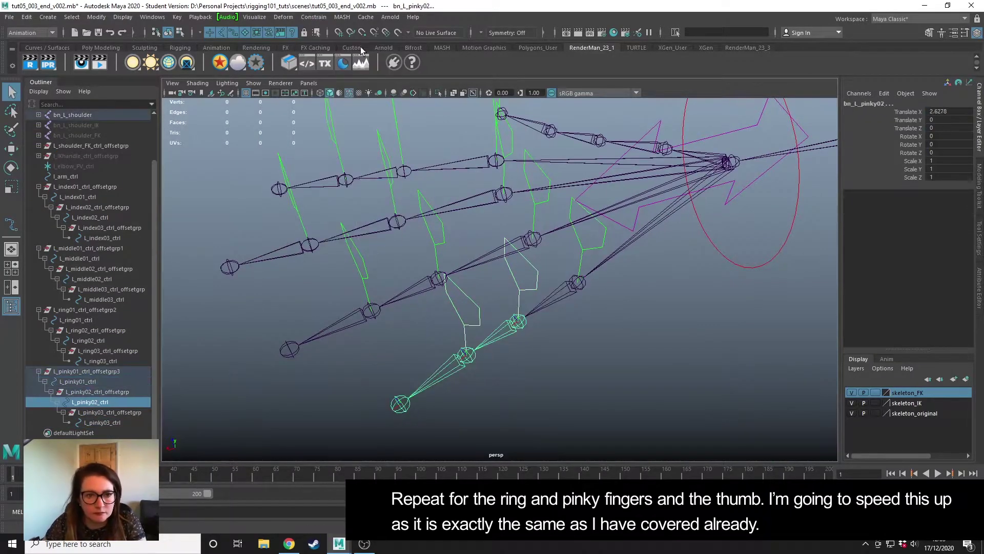
click(314, 17)
click(329, 42)
click(472, 324)
shift+click(467, 355)
click(314, 17)
click(329, 42)
Step: Duplicate L_index01_ctrl_offsetgrp onto the thumb's first joint and rename the copy L_thumb01_ctrl_offsetgrp1
drag(436, 349, 451, 385)
key(ctrl+d)
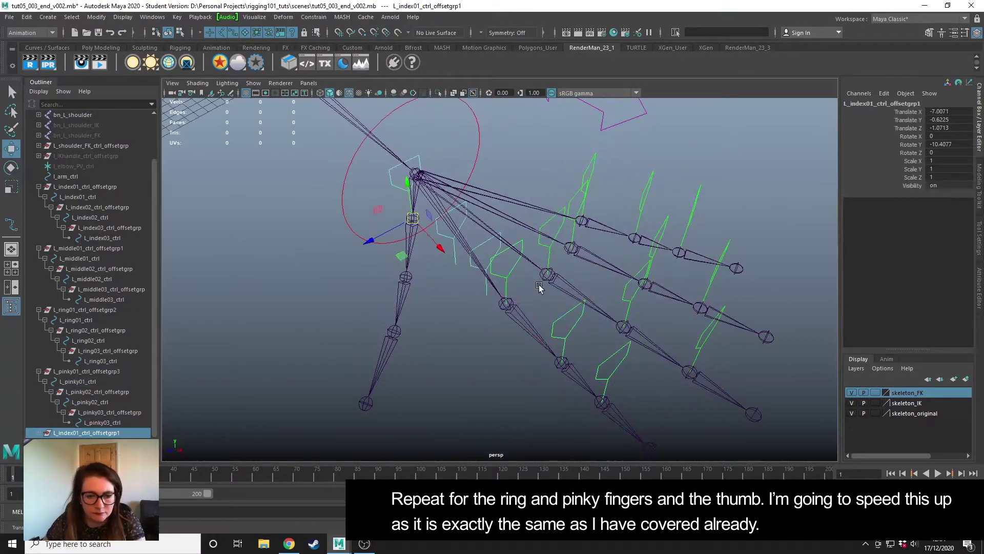
alt+drag(539, 288, 630, 272)
double_click(75, 423)
mouse_move(75, 424)
mouse_down()
mouse_move(60, 424)
mouse_move(86, 434)
mouse_up()
text(thumb)
Step: Rename the next nodes of the thumb hierarchy as L_thumb01_ctrl, L_thumb02_ctrl_offsetgrp and L_thumb02_ctrl
double_click(77, 423)
text(thumb)
double_click(87, 433)
text(thumb)
double_click(91, 423)
text(thumb)
Step: Rename the last two nodes of the thumb hierarchy as L_thumb03_ctrl_offsetgrp and L_thumb03_ctrl
double_click(105, 433)
text(thumb)
double_click(102, 443)
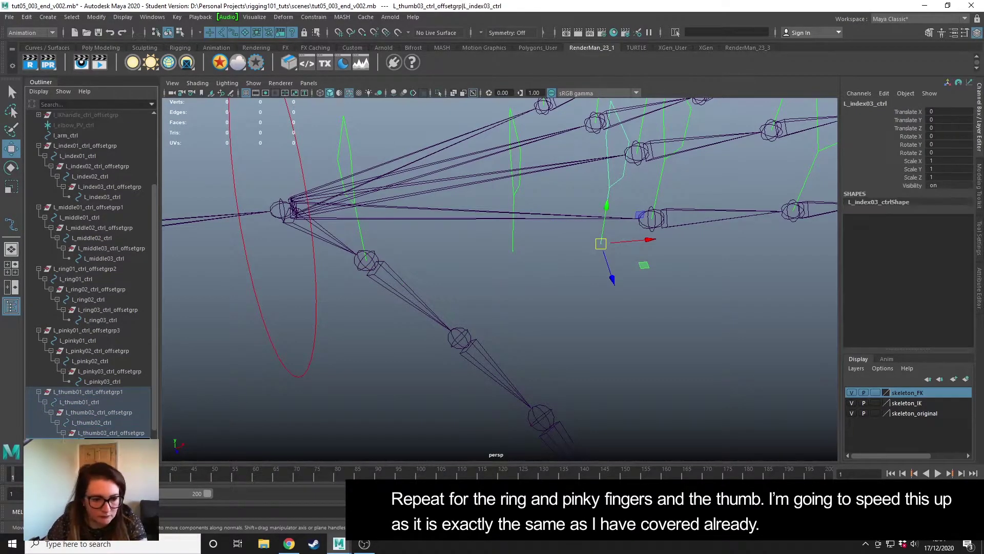
text(thumb)
click(513, 307)
Step: In the top view, align L_thumb01_ctrl_offsetgrp1 to the thumb's first joint with a parent constraint
key(space)
key(space)
click(405, 254)
ctrl+click(88, 392)
click(314, 17)
click(328, 43)
Step: Align L_thumb02_ctrl_offsetgrp and L_thumb03_ctrl_offsetgrp to the thumb's second and third joints with parent constraints
click(461, 336)
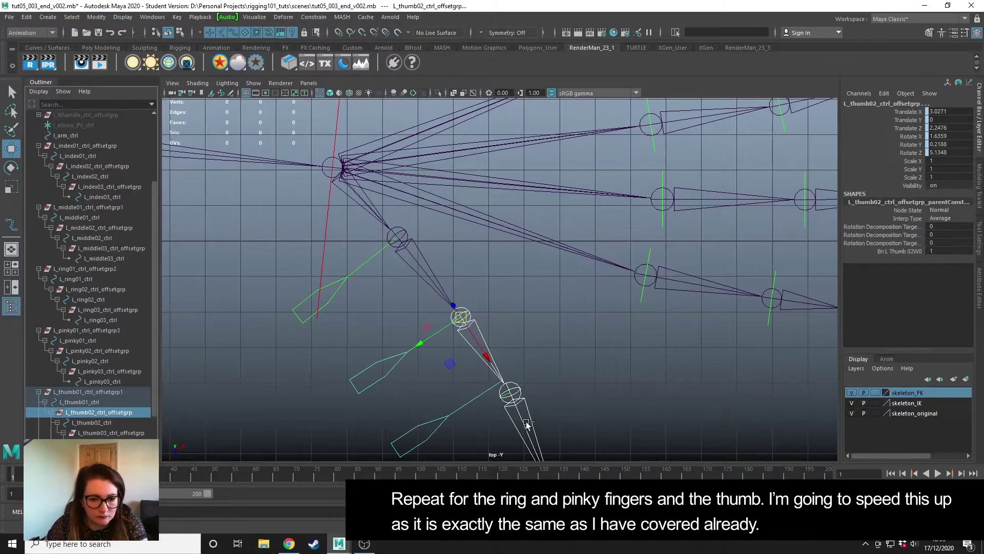
click(527, 424)
ctrl+click(111, 433)
key(g)
Step: Delete the parent constraints under the thumb's offset groups
scroll(118, 416, down, 3)
click(116, 412)
key(Delete)
Step: In the perspective view, parent-constrain the three thumb joints to L_thumb01_ctrl, L_thumb02_ctrl and L_thumb03_ctrl respectively
key(space)
key(space)
click(382, 263)
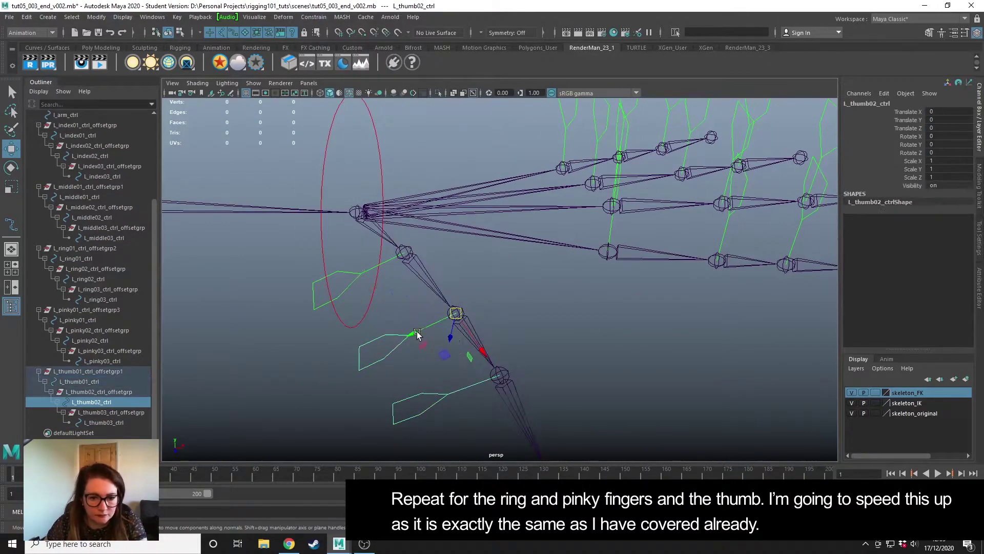
shift+click(475, 345)
key(g)
click(447, 394)
shift+click(521, 406)
key(e)
shift+click(435, 376)
Step: Rotate L_index01_ctrl to test how it drives the index finger, and undo the rotation
alt+drag(435, 375, 588, 341)
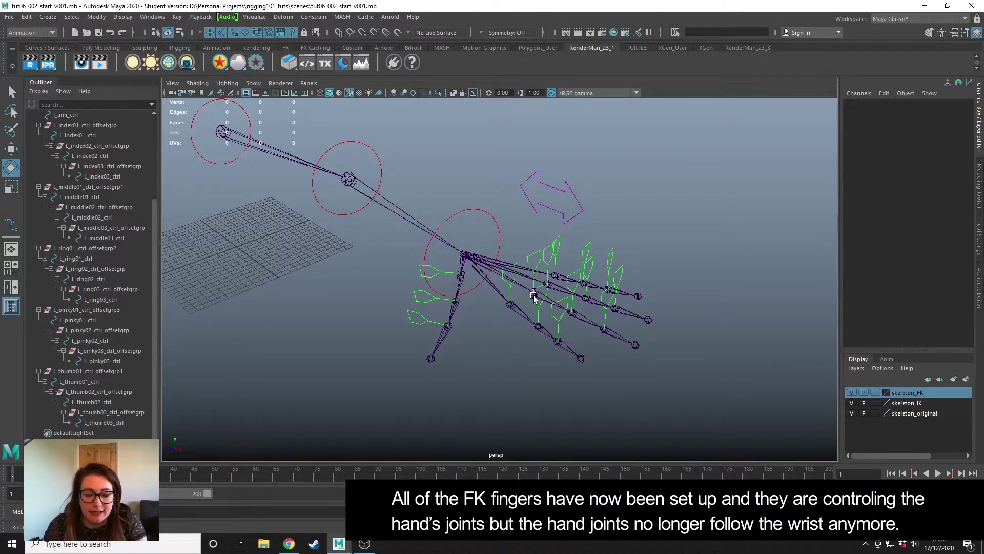
scroll(143, 346, up, 4)
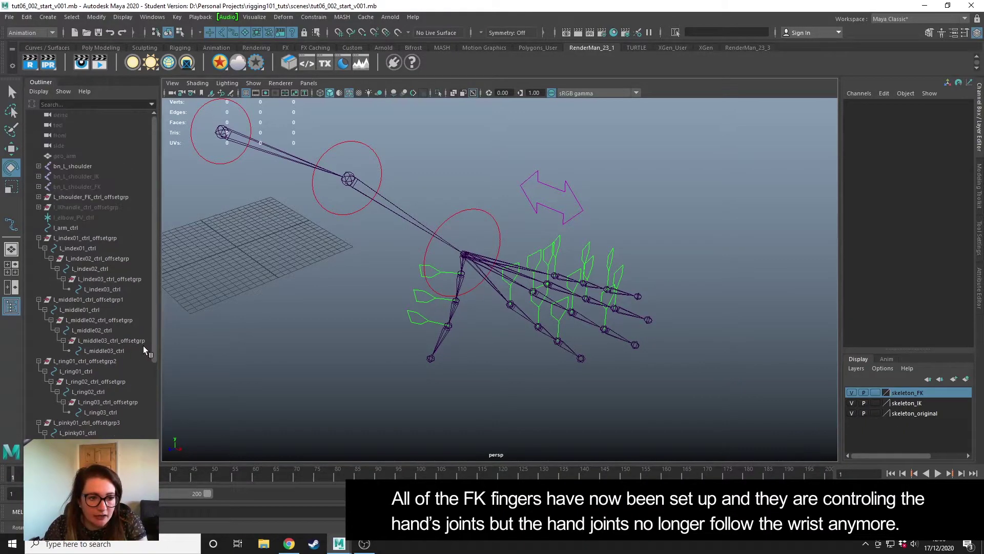
alt+drag(496, 359, 536, 327)
click(534, 260)
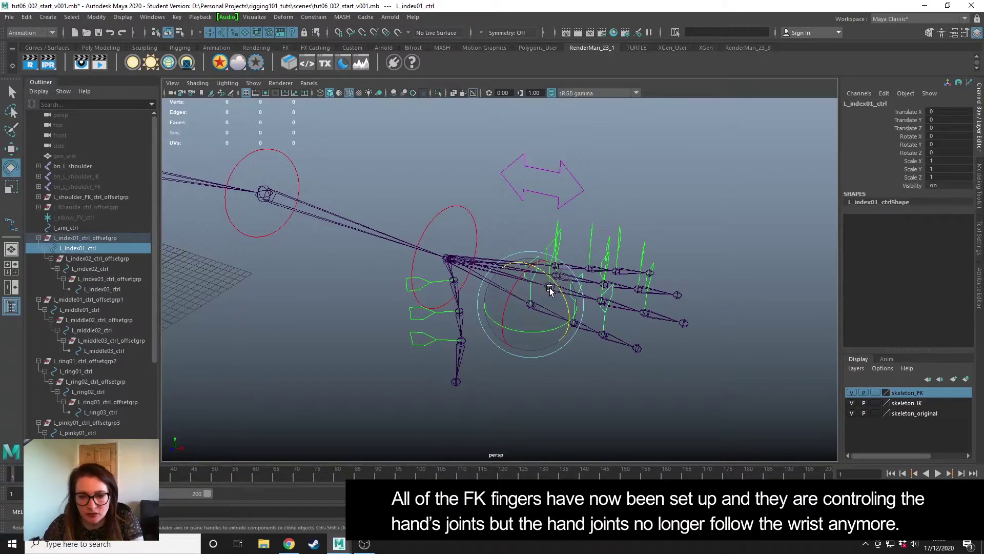
mouse_move(551, 288)
mouse_down()
mouse_move(558, 299)
mouse_move(549, 289)
mouse_up()
key(ctrl+z)
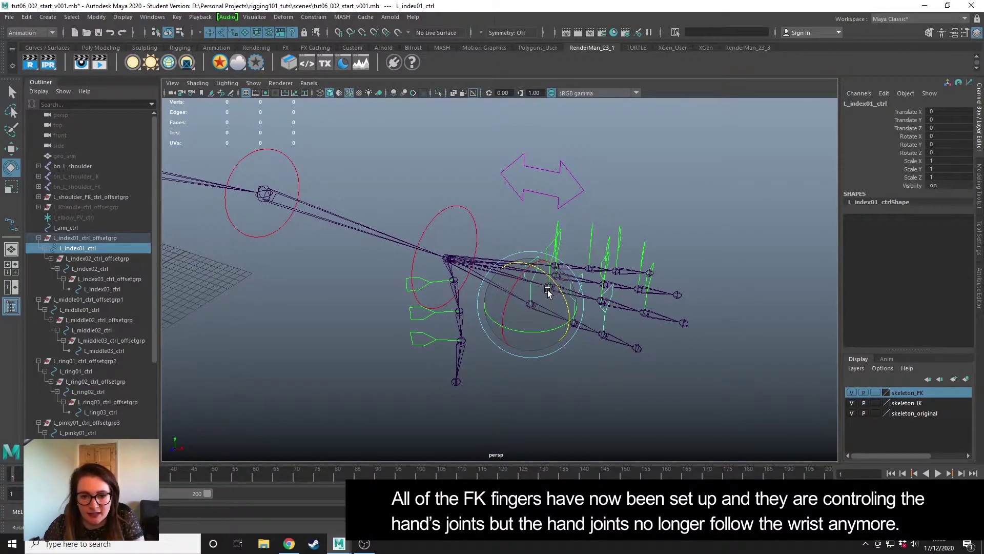
Step: Rotate L_wrist_FK_ctrl to test whether the fingers follow the wrist, and undo the rotation
click(448, 207)
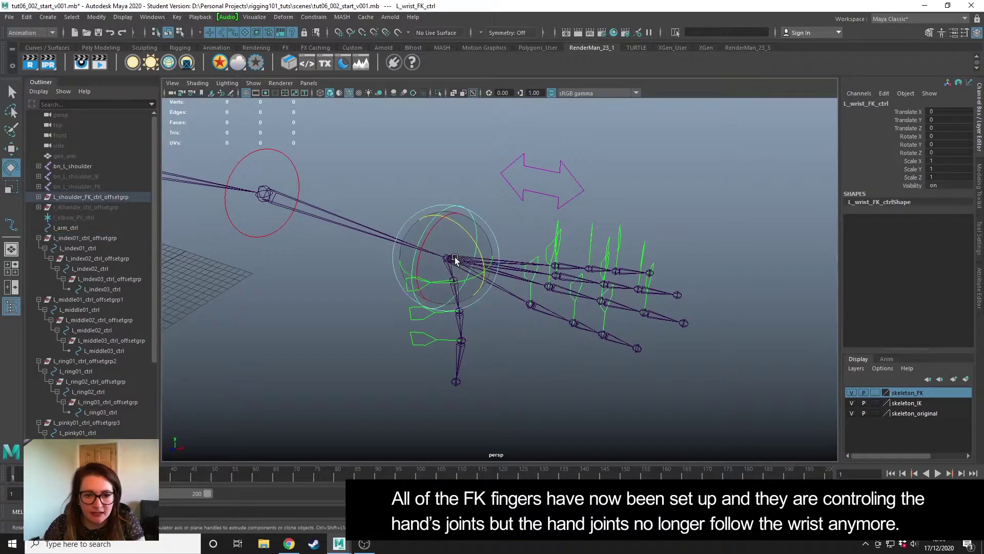
mouse_move(453, 248)
mouse_down()
mouse_move(451, 260)
mouse_move(426, 225)
mouse_move(445, 231)
mouse_up()
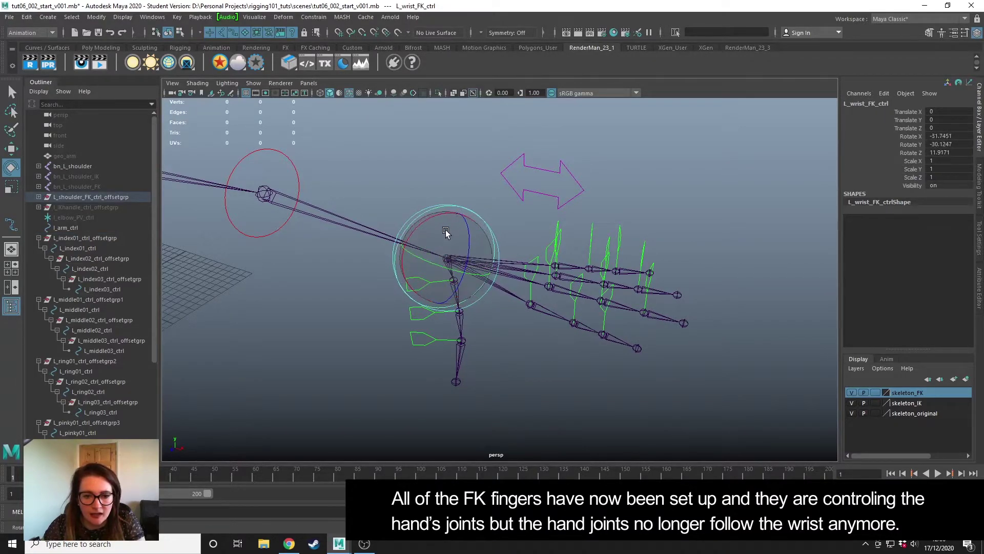
key(ctrl+z)
Step: Rotate L_elbow_FK_ctrl about -43 degrees in Y to test whether the fingers follow the arm
click(296, 177)
drag(283, 217, 243, 213)
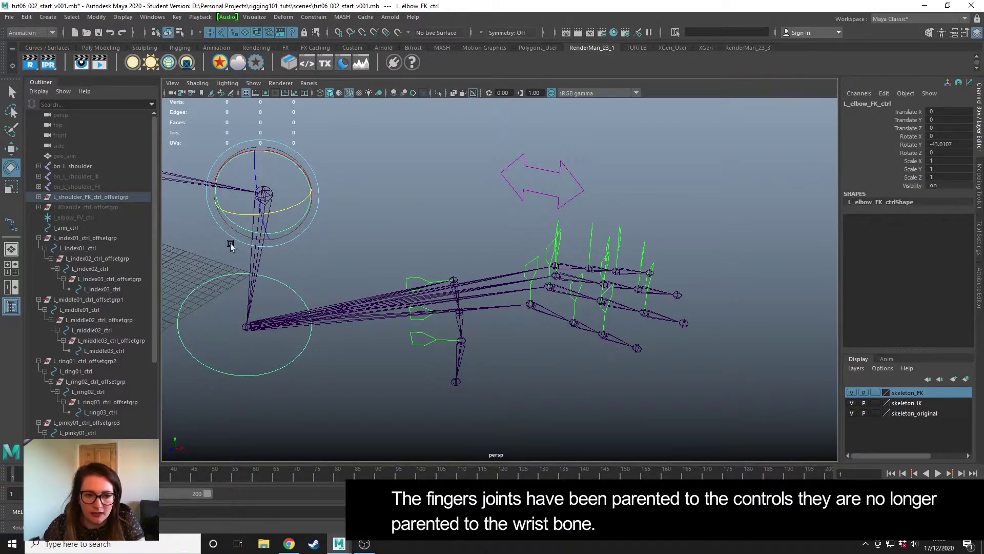
Step: Undo the test rotation of L_elbow_FK_ctrl and collapse the hierarchies of the four finger and one thumb offset groups
key(ctrl+z)
click(535, 260)
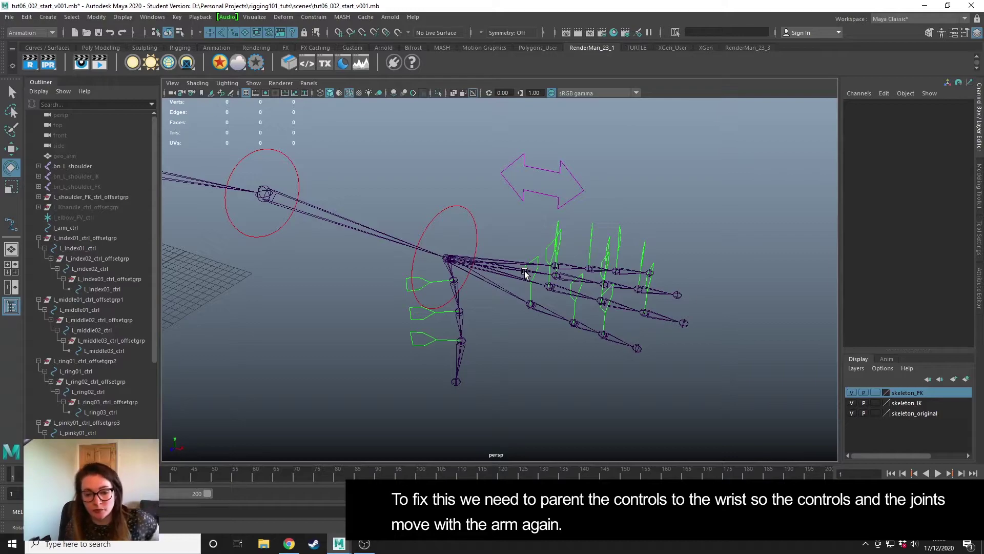
click(38, 237)
click(38, 248)
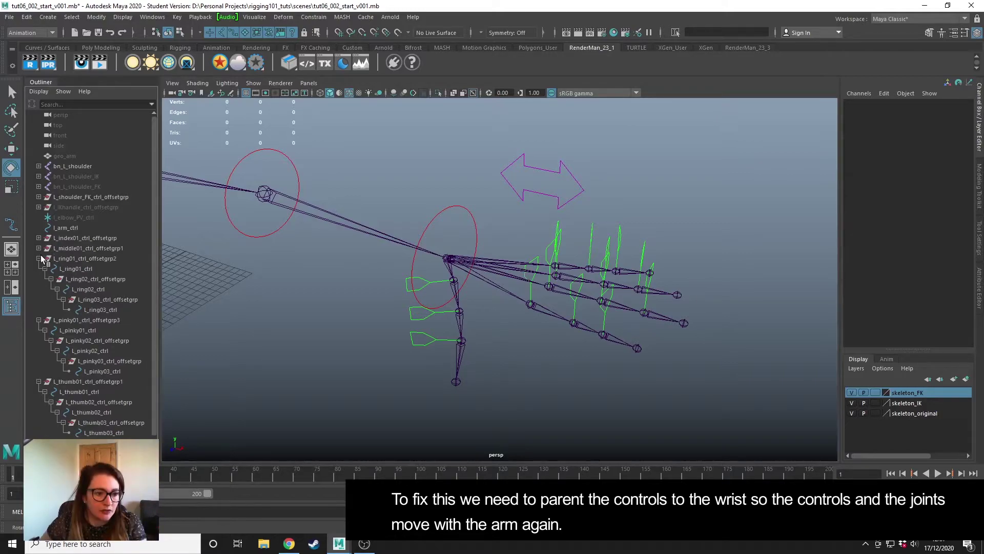
click(39, 258)
click(38, 268)
click(39, 278)
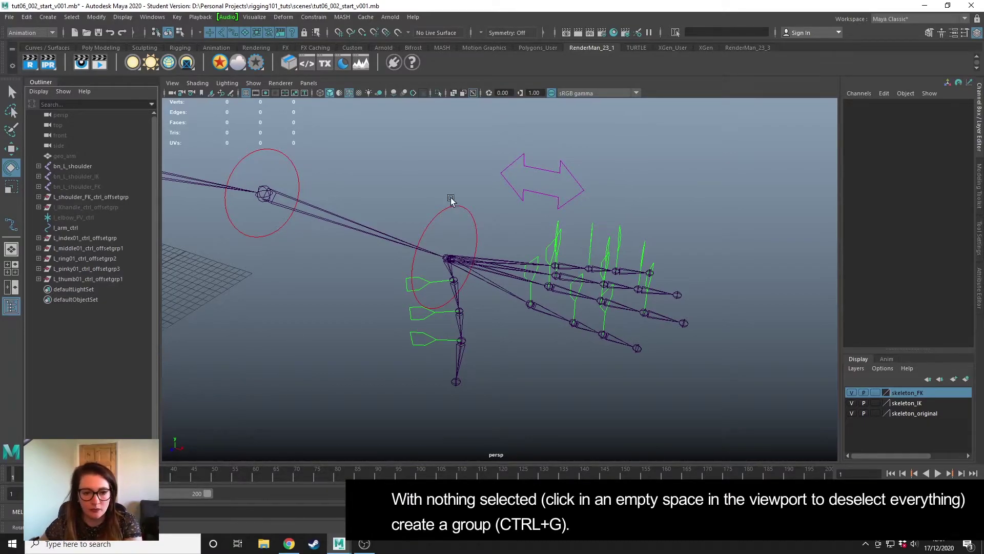
Step: Create an empty group, parent-constrain it to bn_L_wrist, and inspect its alignment with the wrist in the top view
click(171, 342)
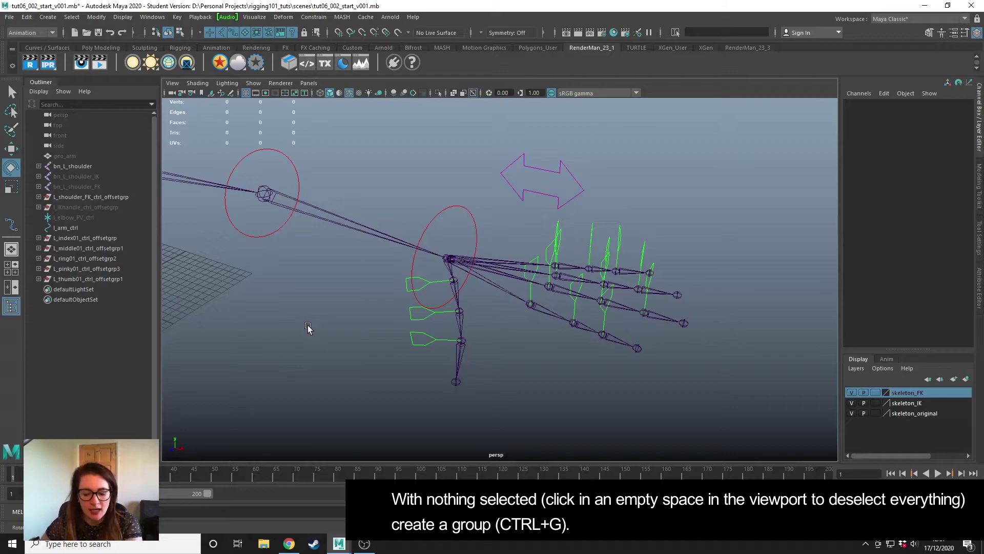
key(ctrl+g)
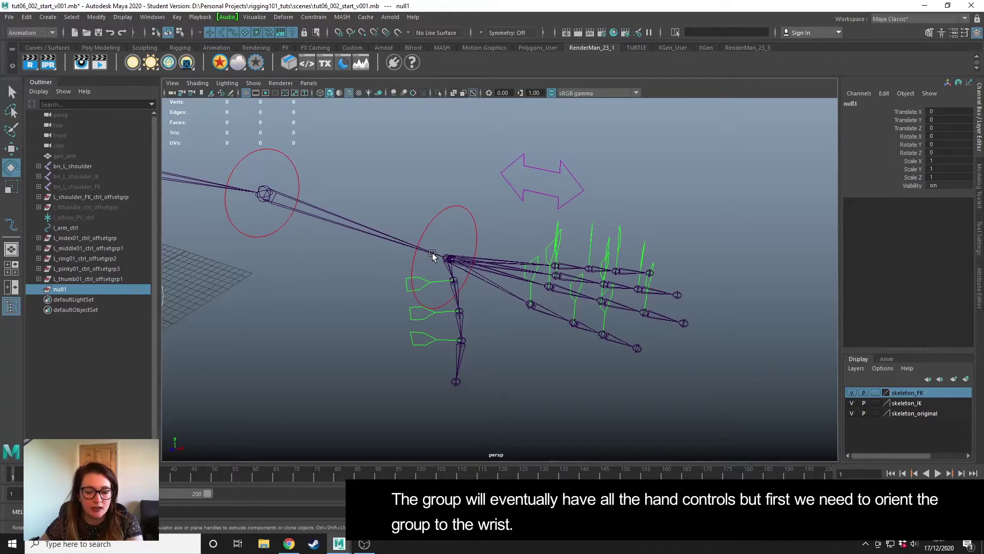
click(39, 167)
click(45, 176)
click(81, 188)
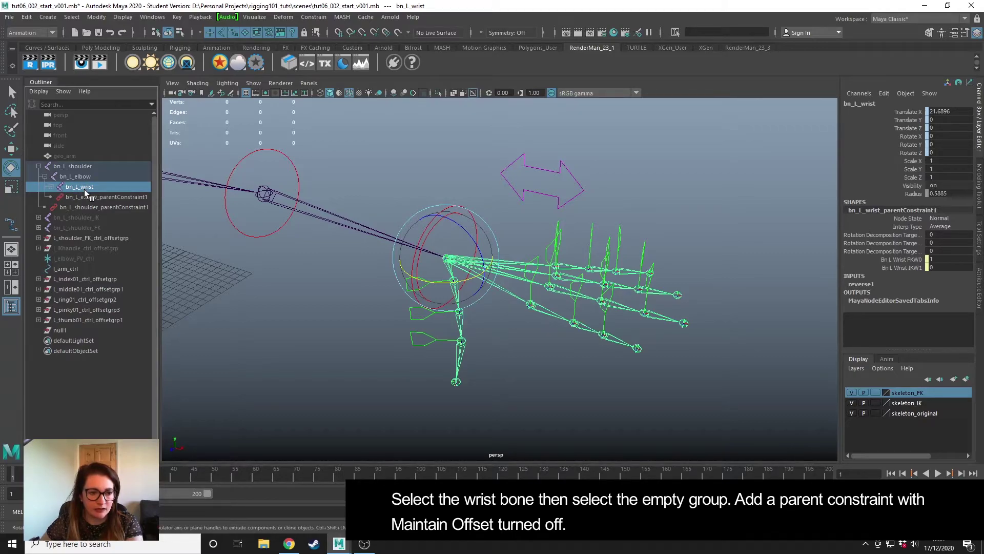
ctrl+click(67, 331)
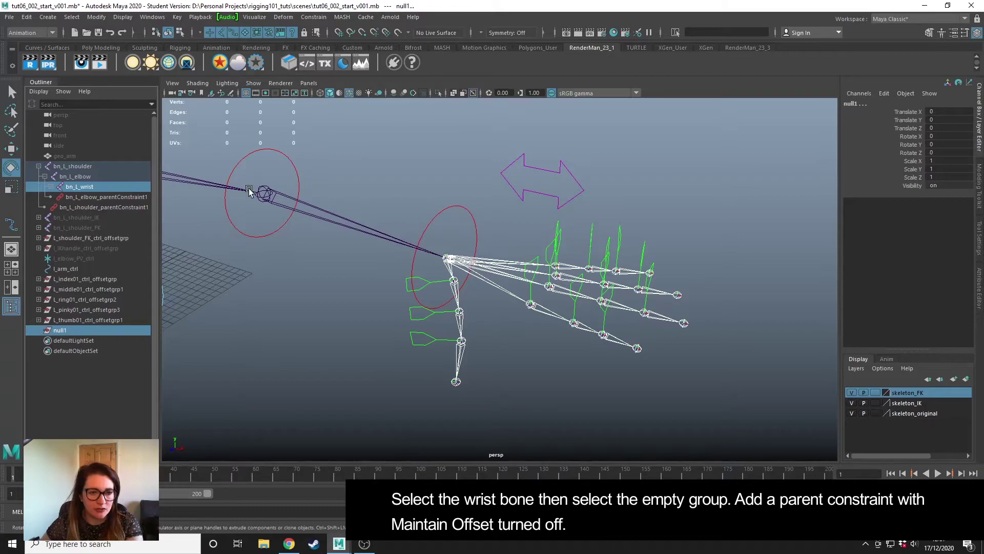
click(313, 17)
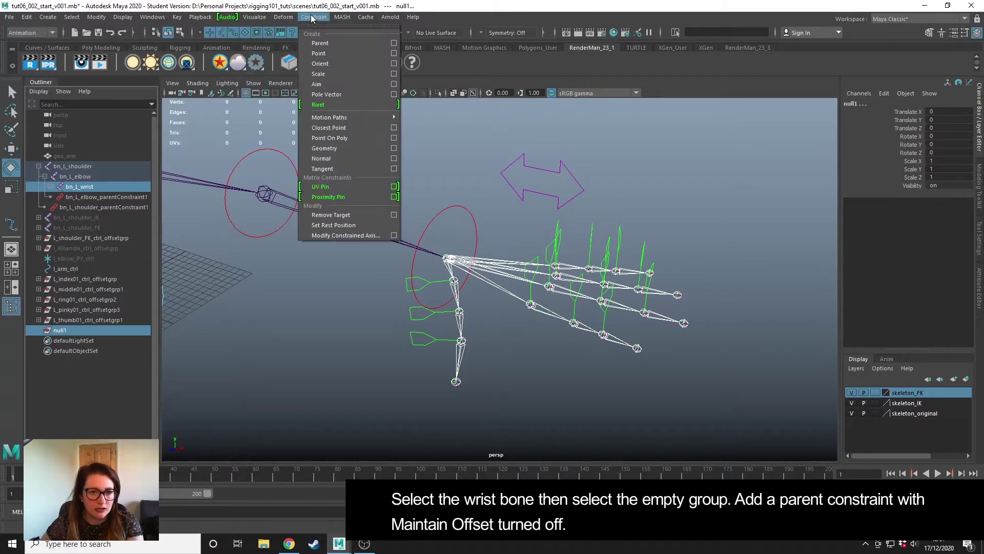
click(350, 43)
key(w)
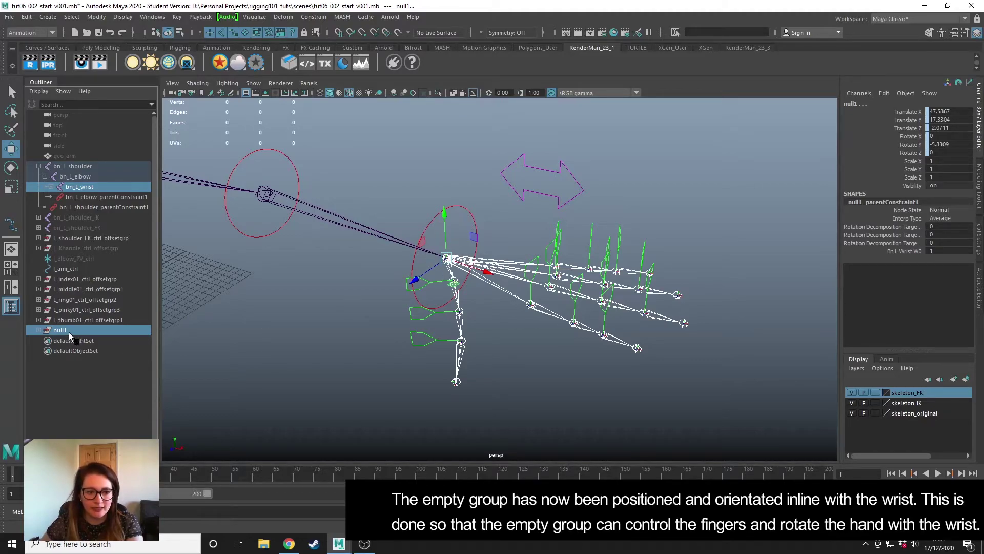
key(space)
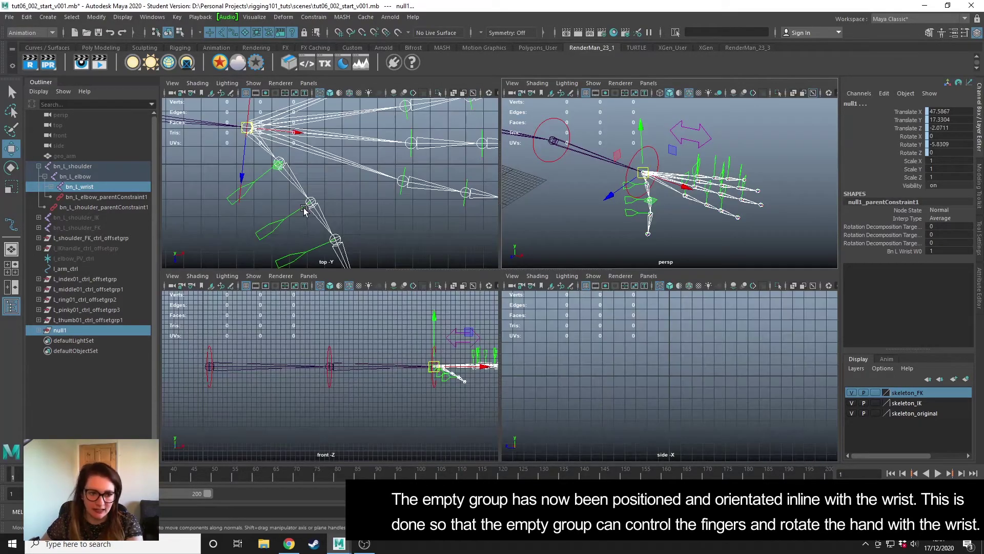
key(space)
scroll(378, 221, up, 3)
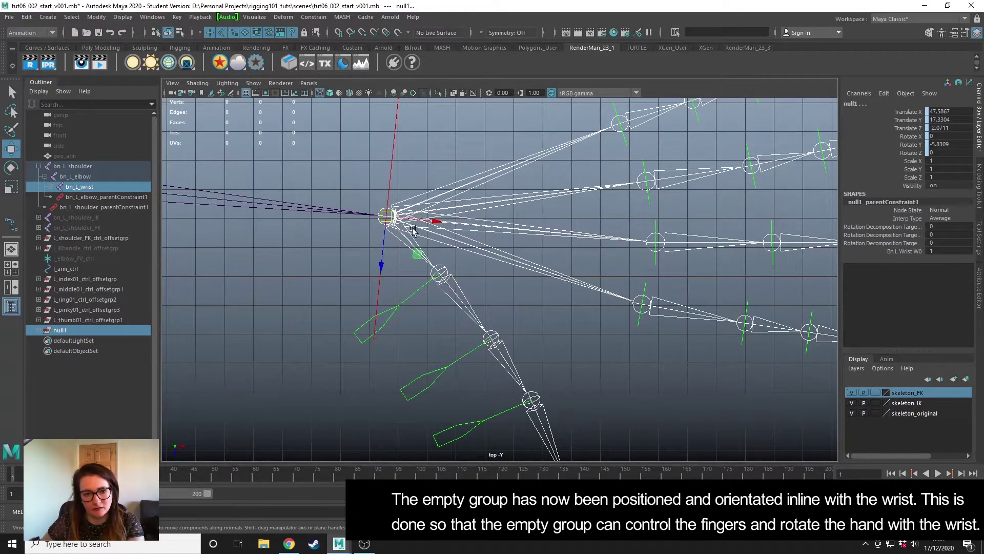
Step: Rename the empty group null1 as l_hand
double_click(63, 330)
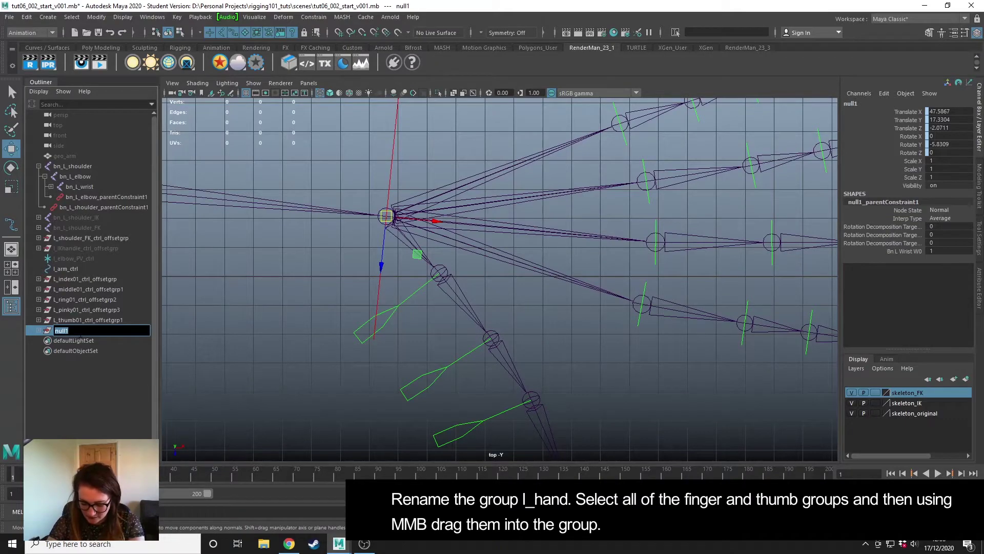
text(l)
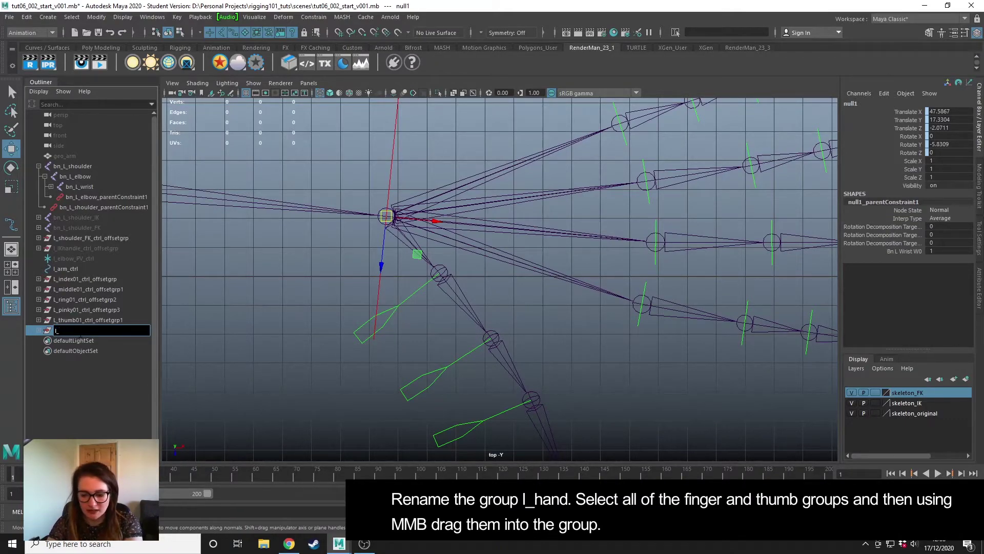
text(_hand)
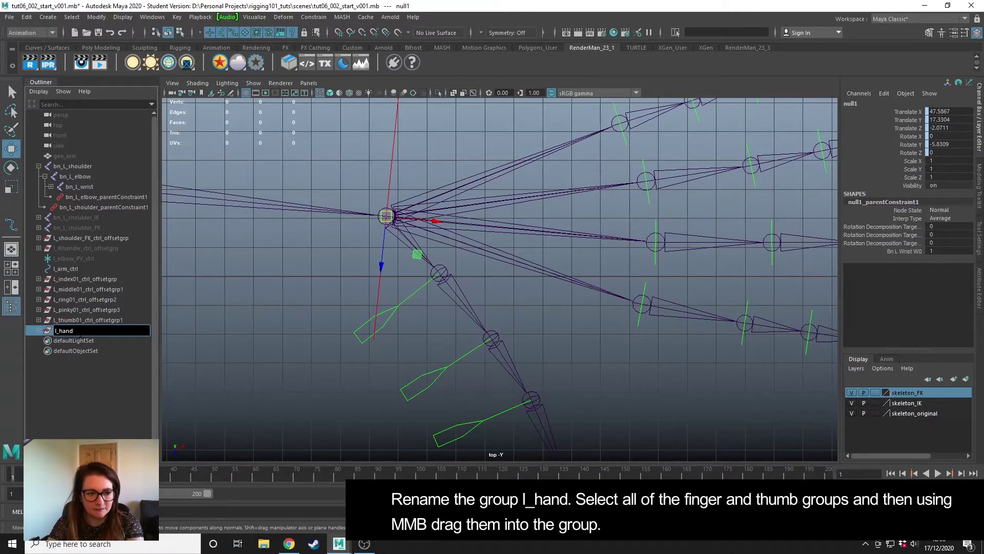
key(Return)
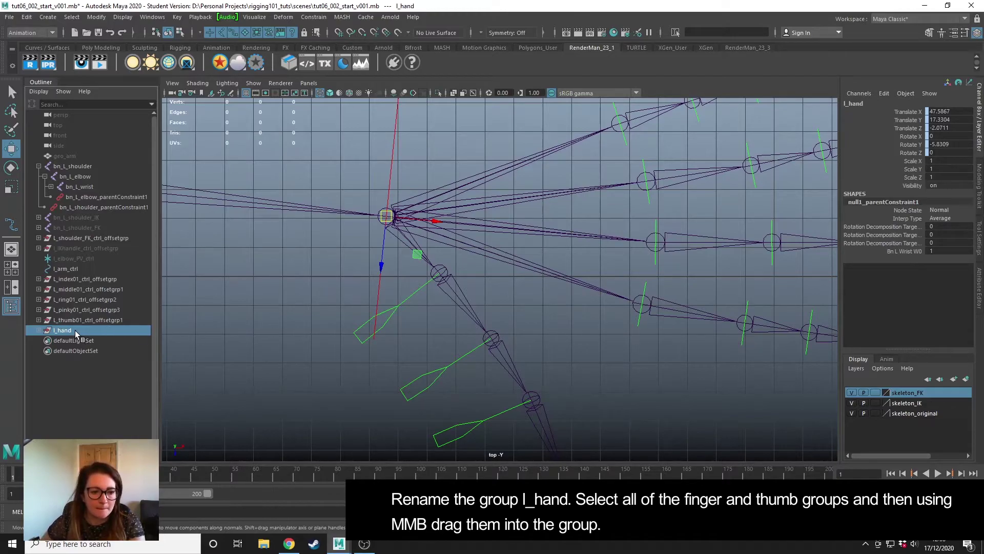
Step: Move the index, middle, ring, pinky and thumb control offset groups into the l_hand group
click(75, 279)
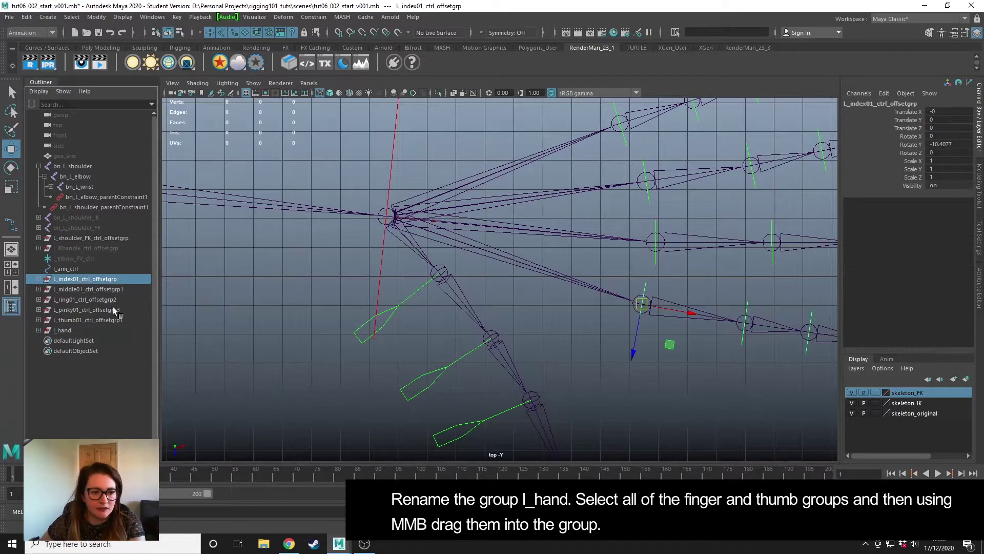
shift+click(91, 319)
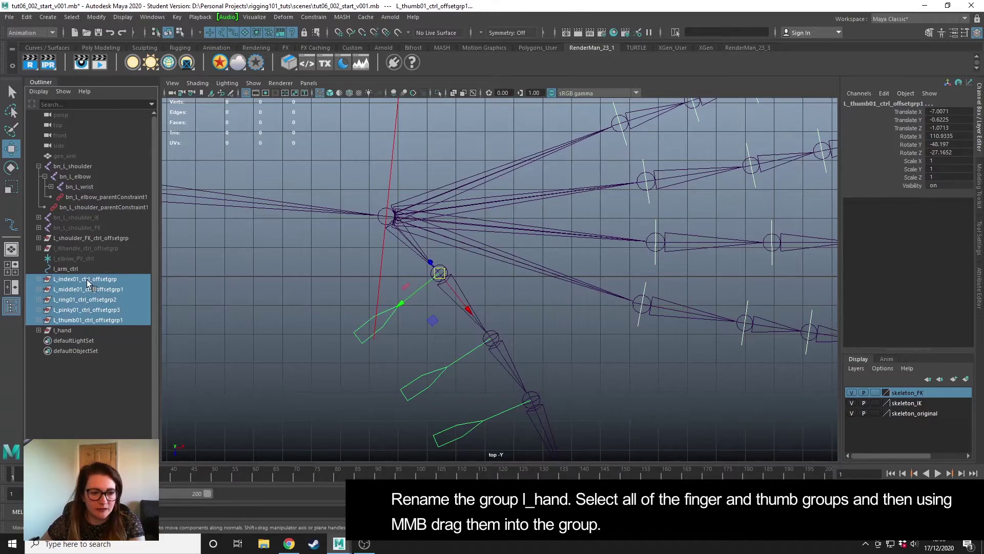
middle_drag(87, 282, 72, 332)
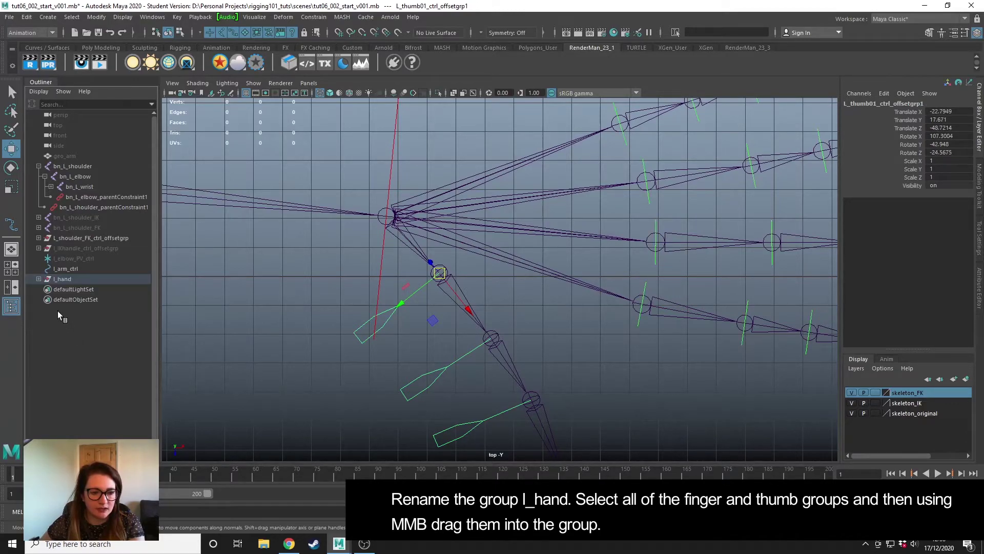
Step: Delete the parent constraint null1_parentConstraint1 from inside the l_hand group
click(38, 279)
click(57, 287)
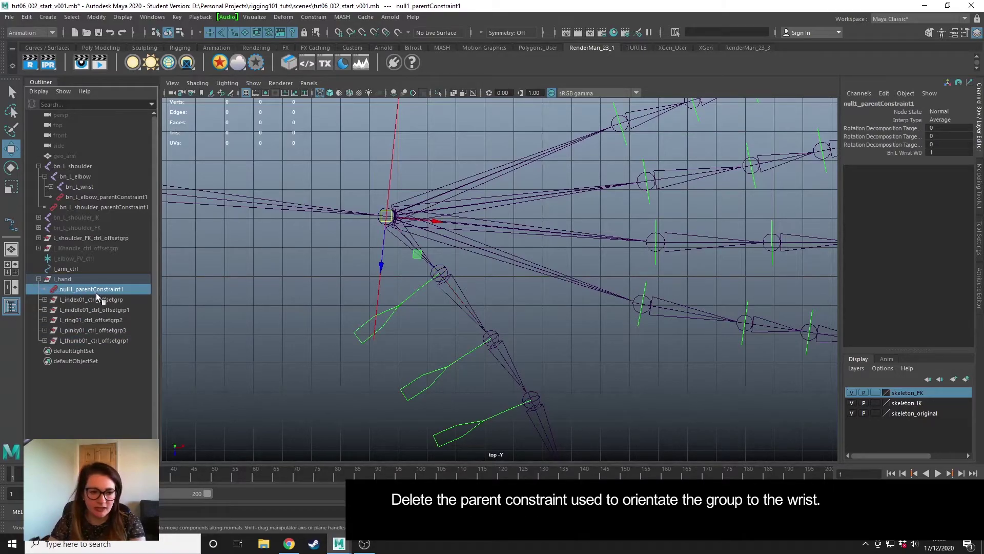
key(Delete)
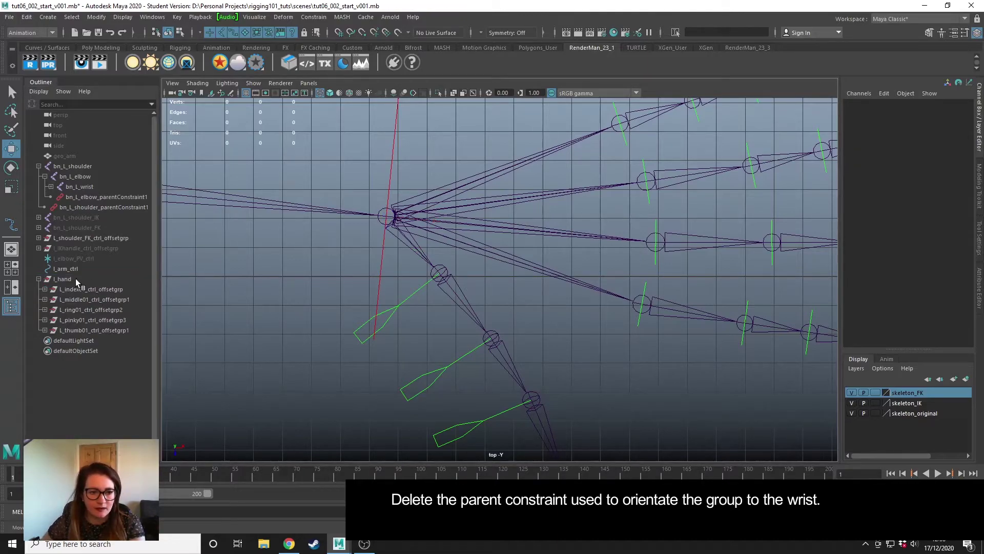
Step: Rotate the l_hand group to about -21 degrees in Z to test how it drives the fingers, inspecting it in perspective
click(76, 278)
key(e)
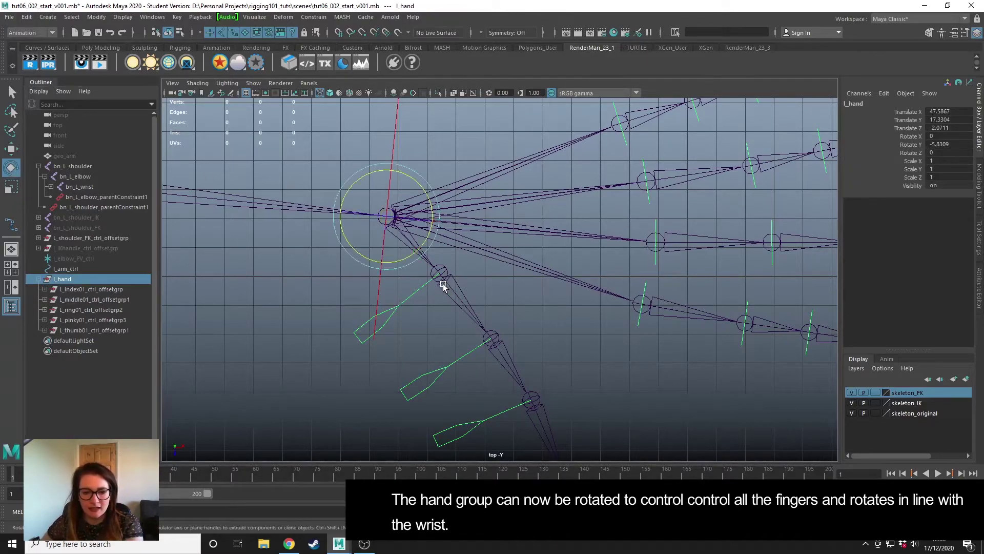
mouse_move(397, 219)
mouse_down()
mouse_move(388, 216)
mouse_move(400, 215)
mouse_up()
key(space)
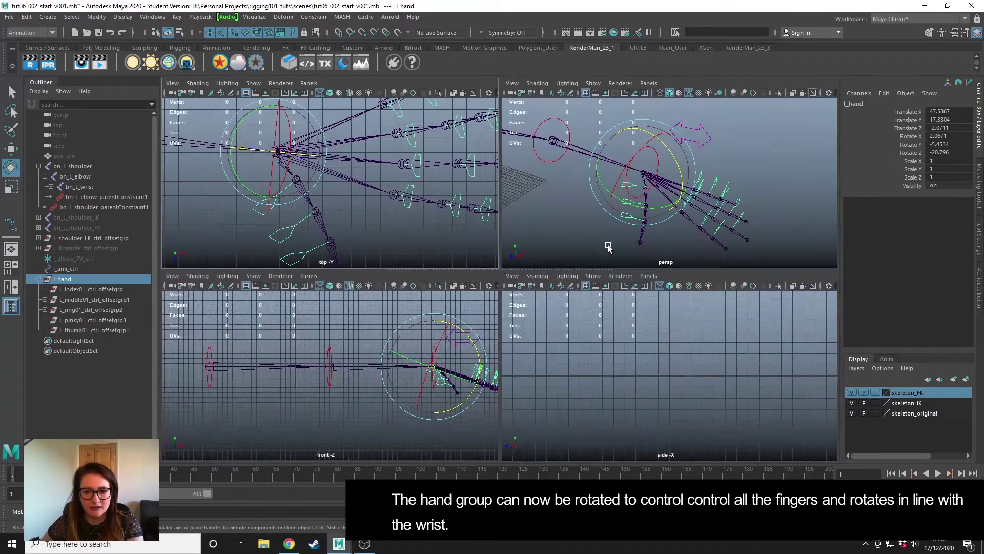
key(space)
mouse_move(464, 232)
mouse_down()
mouse_move(477, 262)
mouse_move(455, 201)
mouse_move(462, 243)
mouse_up()
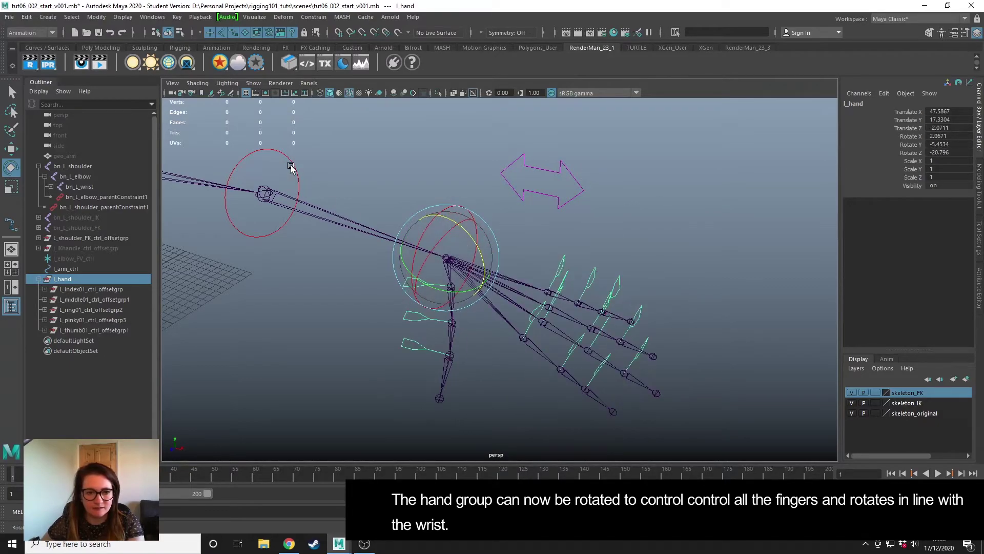
Step: Rotate L_elbow_FK_ctrl about -27 degrees in Y to test whether the hand follows, and undo the test rotations
click(290, 160)
click(290, 160)
drag(293, 210, 259, 208)
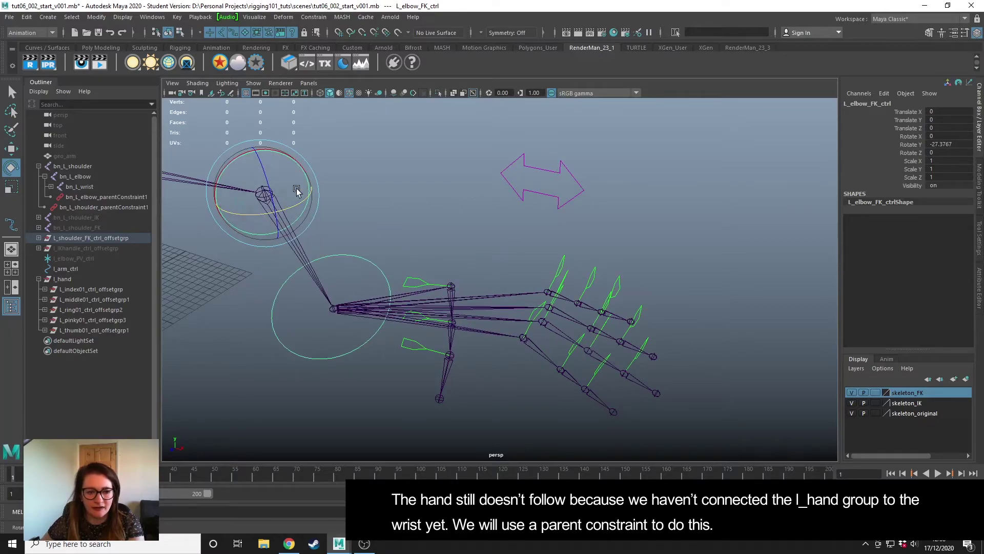
key(ctrl+z)
Step: Parent-constrain the l_hand group to the bn_L_wrist joint
click(77, 279)
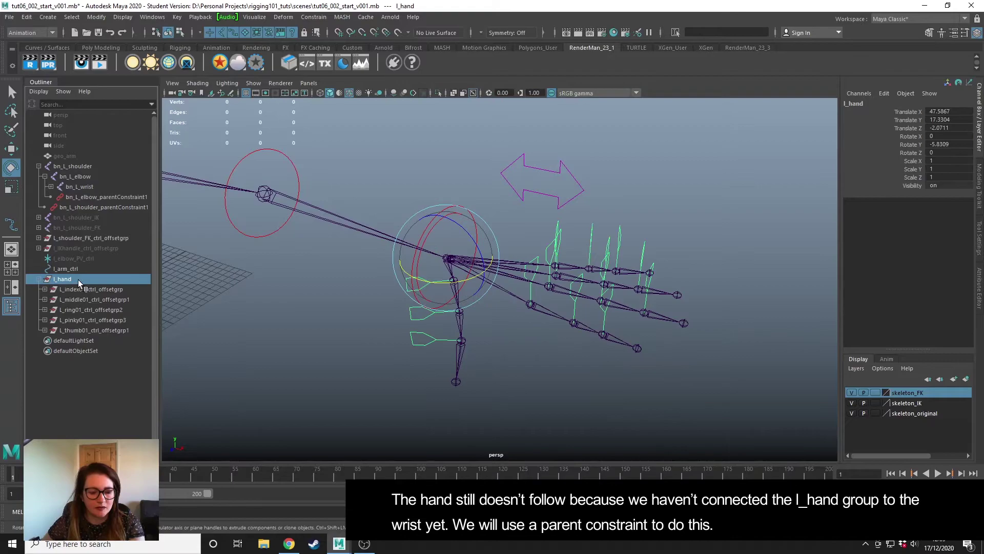
click(314, 340)
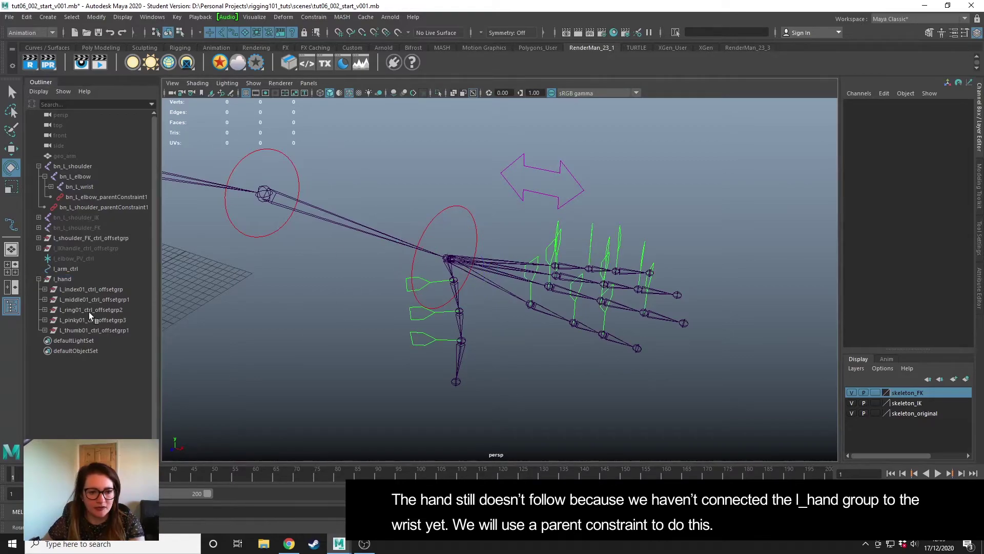
click(88, 186)
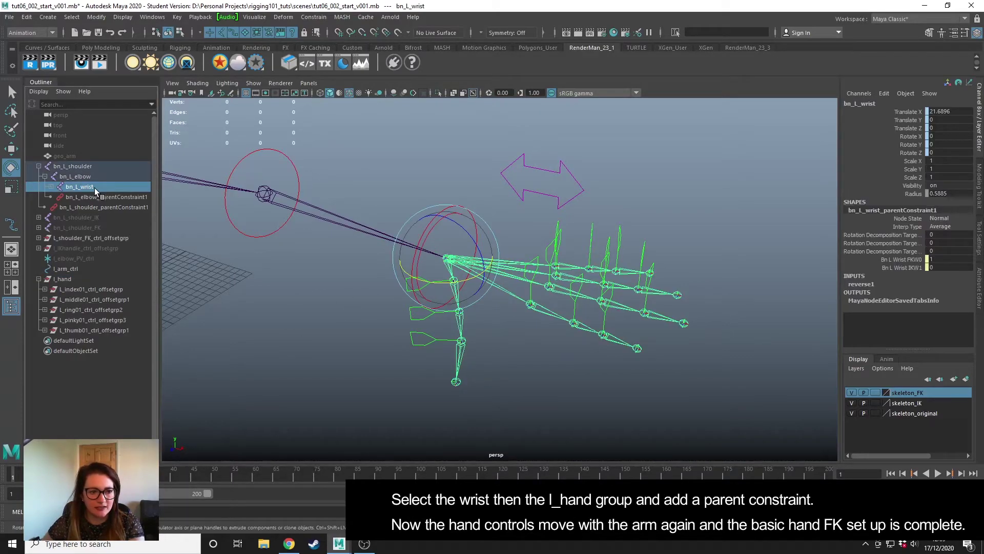
ctrl+click(69, 280)
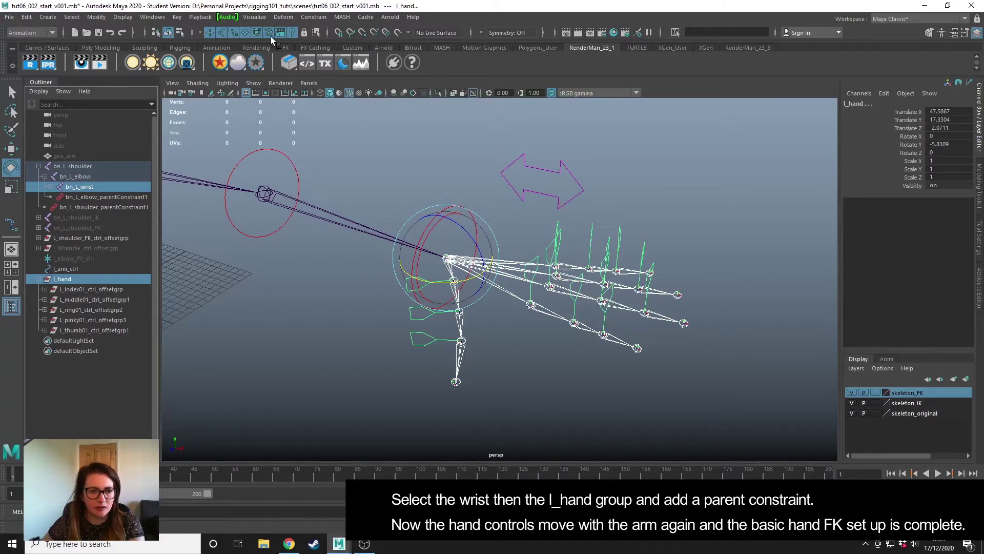
click(313, 17)
click(330, 44)
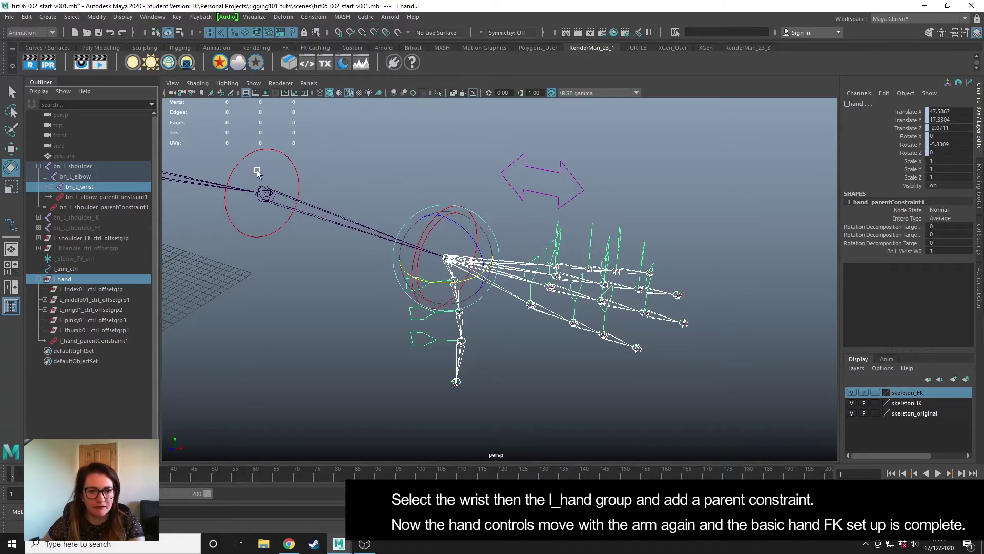
Step: Rotate L_elbow_FK_ctrl about -19 degrees in Y and rotate L_wrist_FK_ctrl to test whether the hand follows the arm
click(270, 153)
mouse_move(282, 212)
mouse_down()
mouse_move(264, 214)
mouse_move(295, 212)
mouse_move(258, 216)
mouse_move(300, 210)
mouse_move(265, 216)
mouse_up()
scroll(494, 270, down, 2)
scroll(494, 269, down, 1)
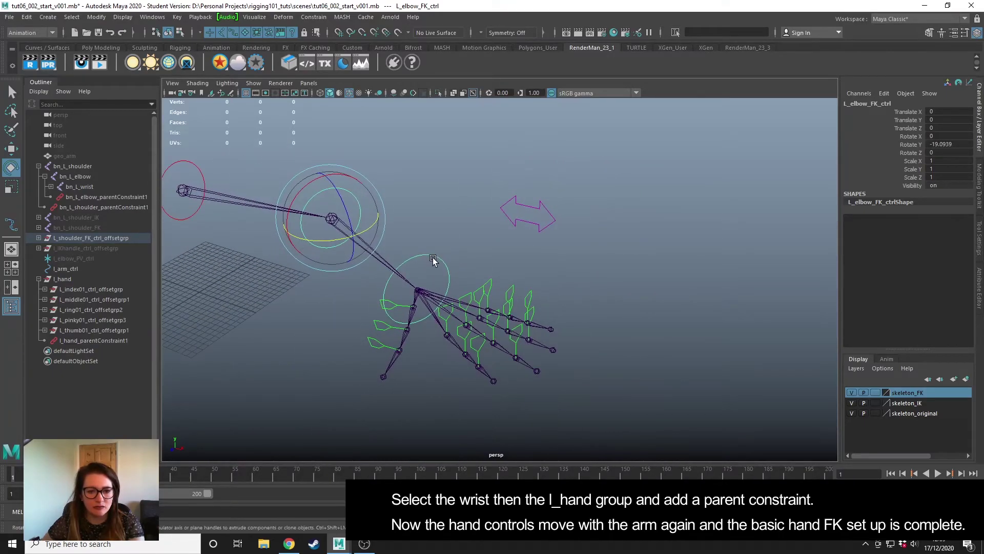
click(437, 261)
mouse_move(426, 301)
mouse_down()
mouse_move(418, 304)
mouse_move(417, 277)
mouse_move(427, 313)
mouse_move(445, 301)
mouse_up()
scroll(488, 337, up, 1)
alt+middle_drag(455, 356, 483, 313)
Step: Rotate the index finger's controls together to test curling the finger, and undo the rotation
click(483, 314)
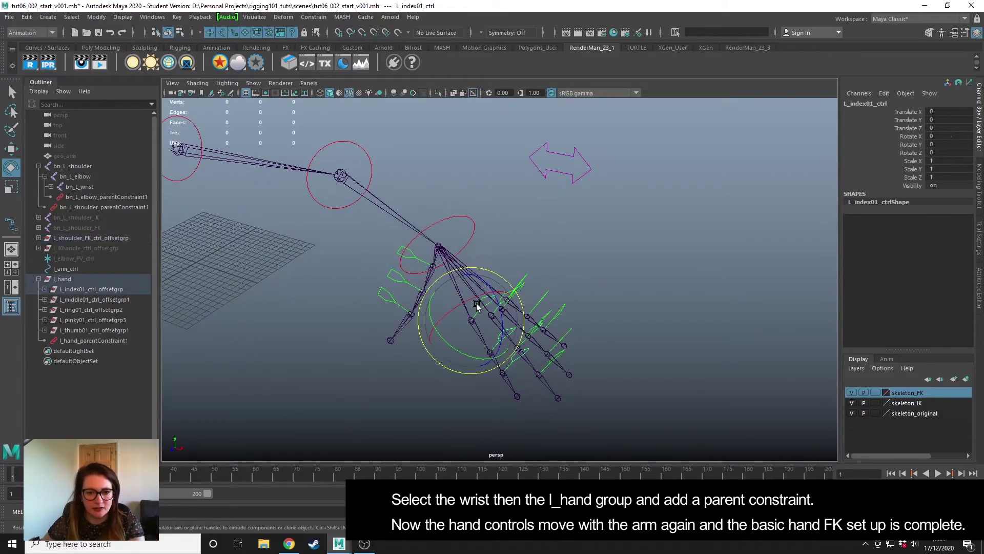
key(q)
click(513, 362)
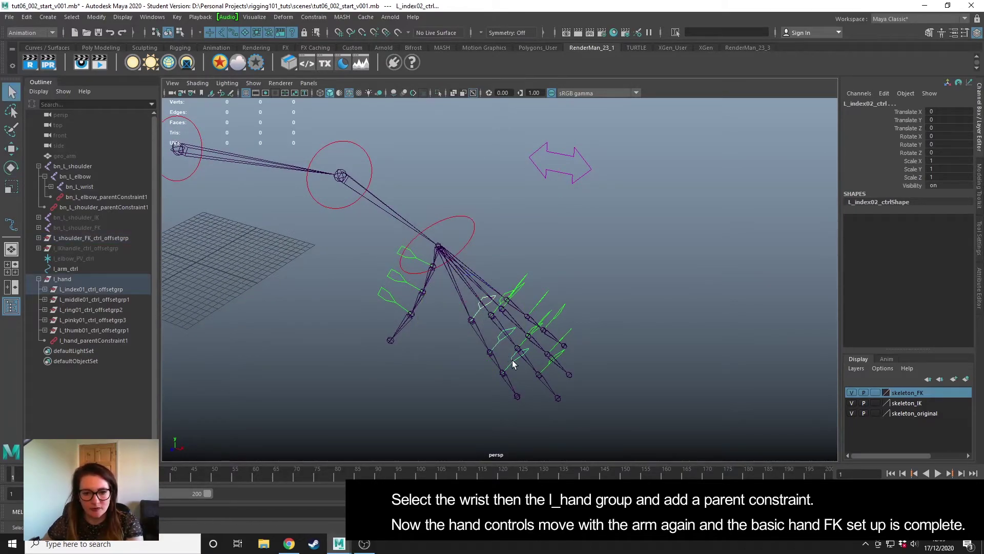
key(e)
drag(515, 332, 545, 360)
key(ctrl+z)
key(ctrl+z)
key(ctrl+z)
key(ctrl+z)
key(ctrl+z)
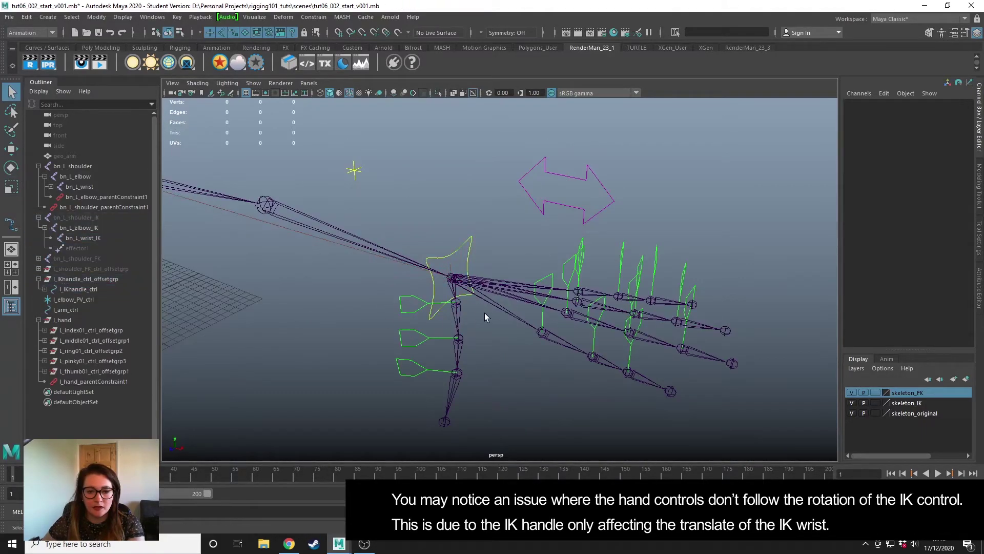
Step: Move l_IKhandle_ctrl about -5.74, 1.32, 5.2 in XYZ and rotate it to test whether the hand follows, and undo the test pose
alt+drag(486, 316, 370, 314)
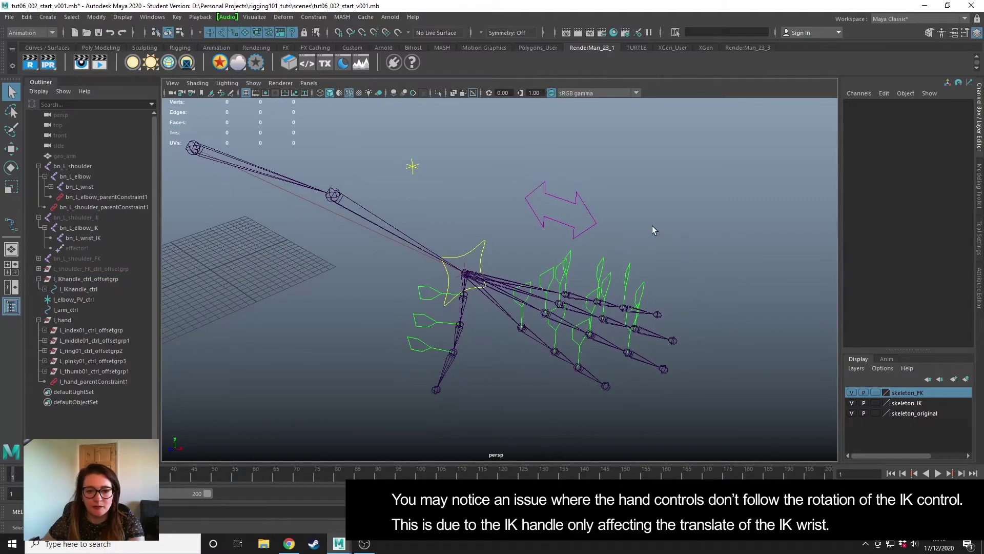
click(486, 245)
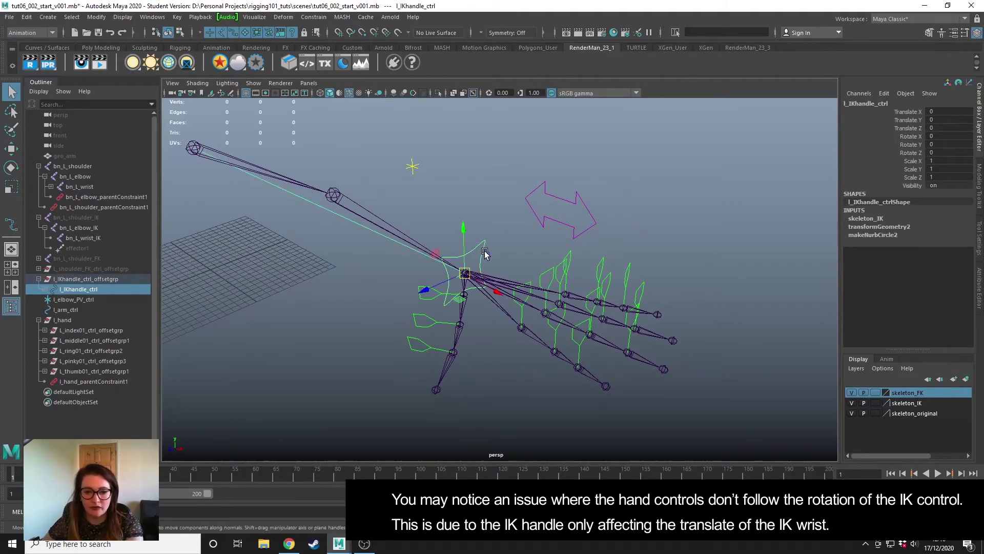
key(w)
drag(465, 275, 373, 265)
key(e)
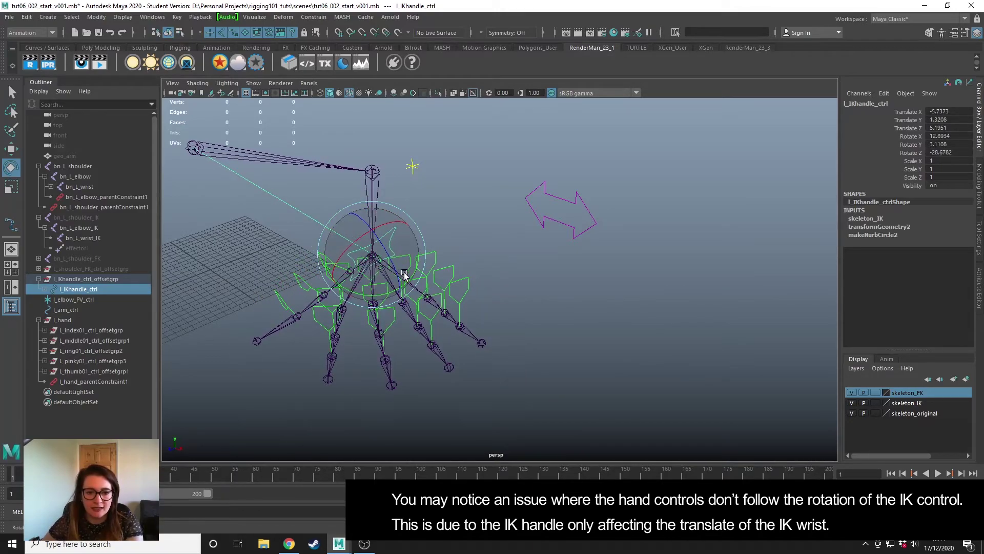
key(ctrl+z)
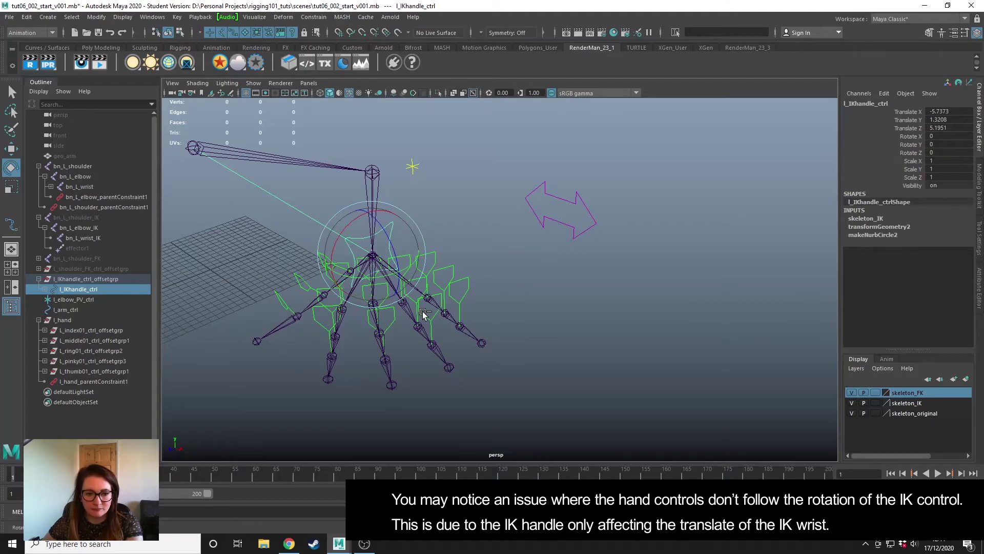
key(ctrl+z)
Step: Orient-constrain the bn_L_wrist_IK joint to l_IKhandle_ctrl
click(326, 343)
alt+right_drag(328, 343, 416, 293)
alt+middle_drag(416, 293, 476, 301)
click(514, 258)
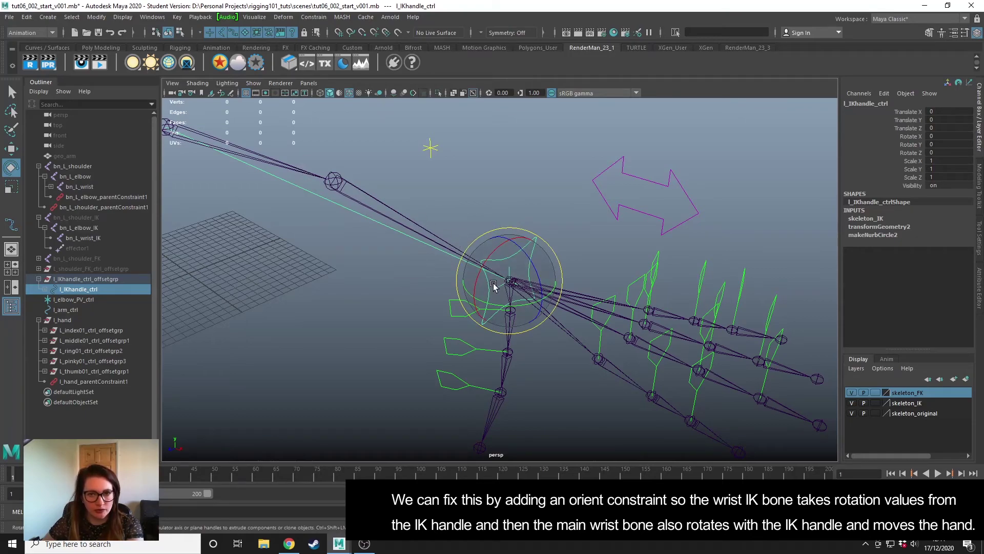
key(q)
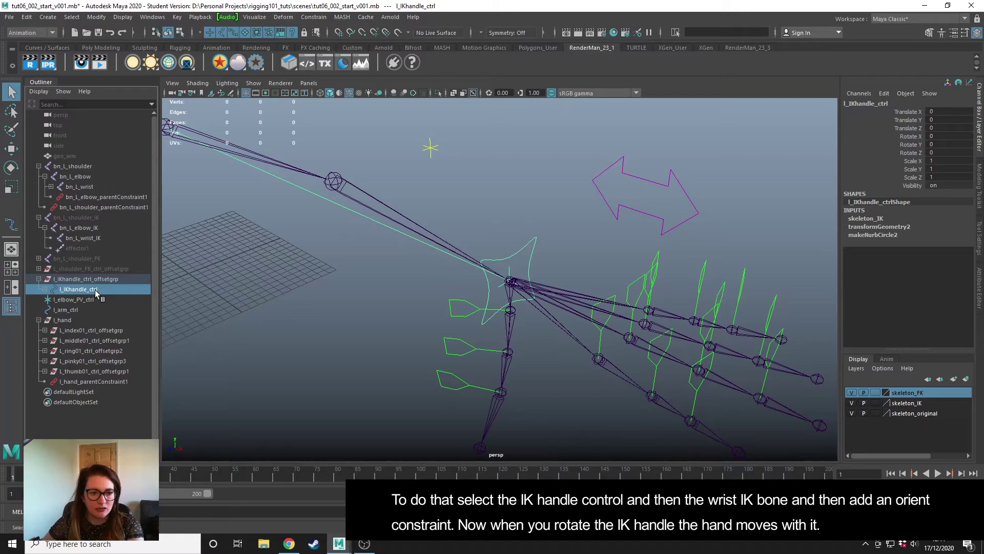
ctrl+click(93, 238)
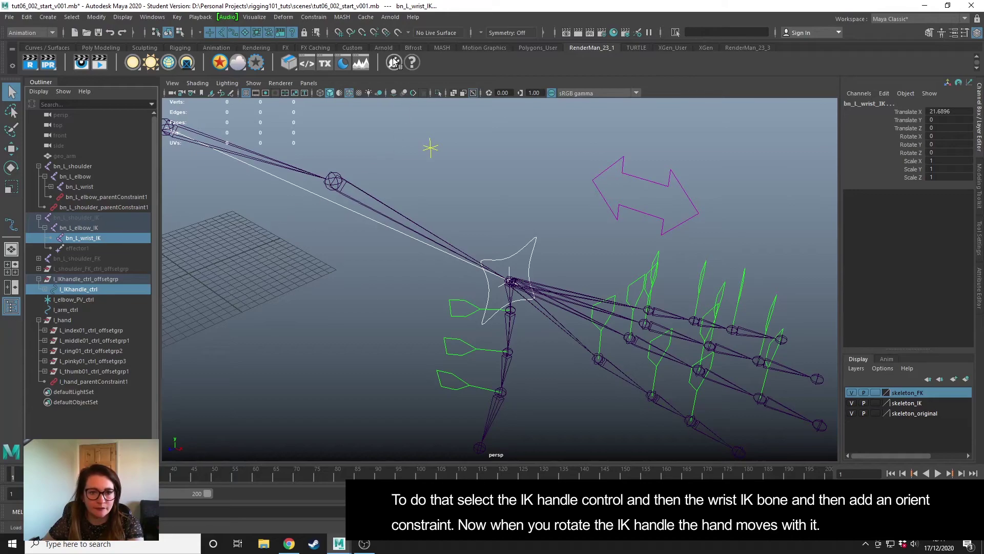
click(313, 17)
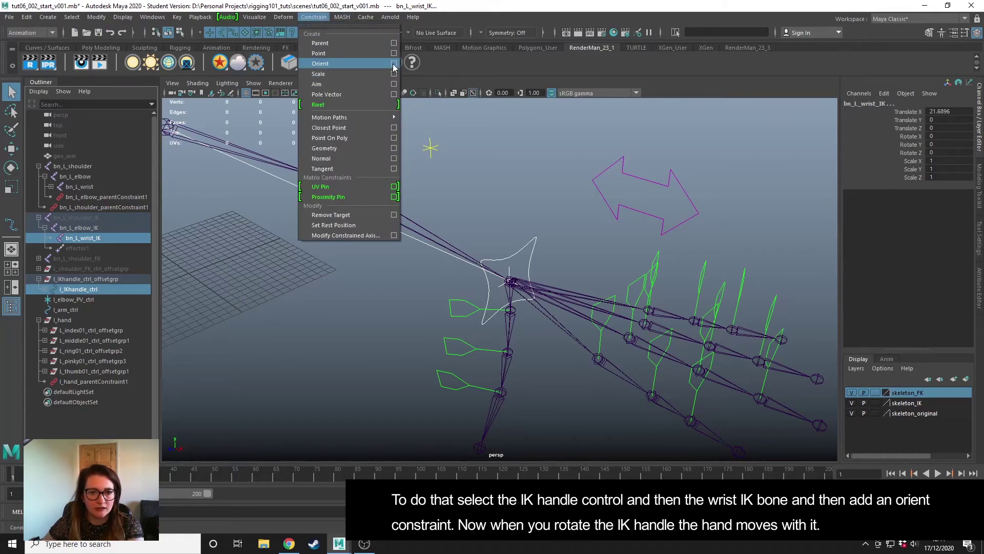
click(376, 64)
Step: Rotate l_IKhandle_ctrl and move it about -7.86, 1.84, 7.08 in XYZ to test the hand's orientation, and undo the test pose
click(524, 244)
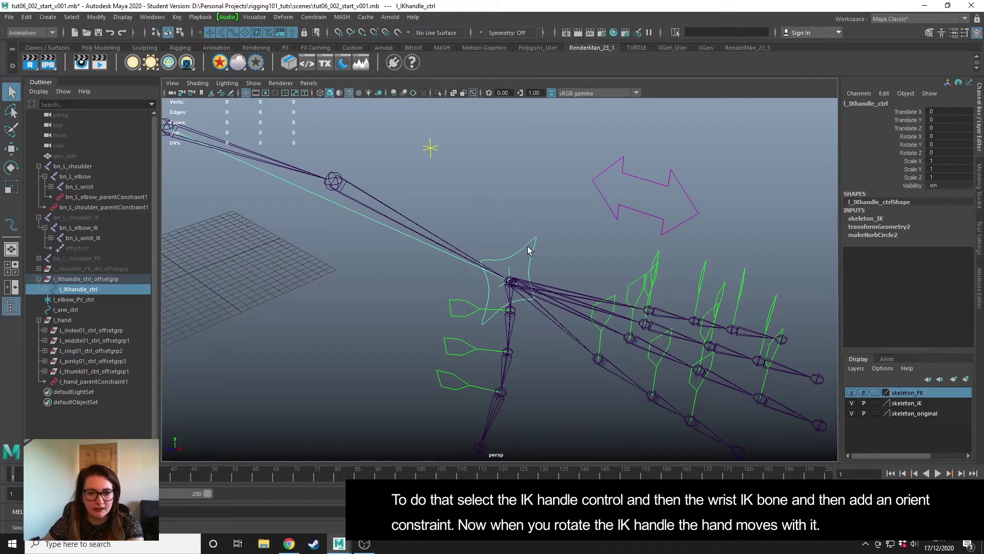
key(e)
drag(511, 282, 349, 244)
key(ctrl+z)
key(w)
alt+right_drag(536, 274, 370, 261)
key(e)
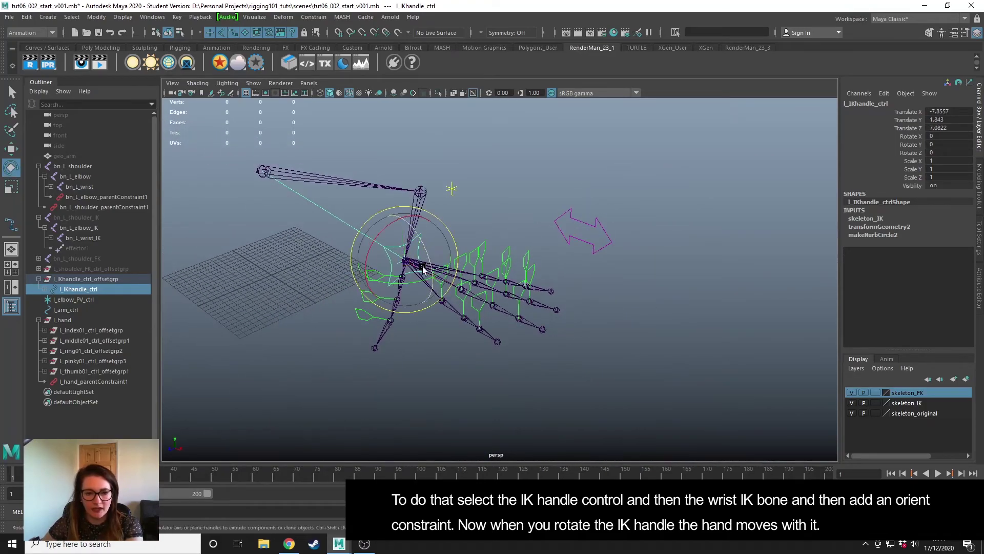
drag(441, 282, 563, 303)
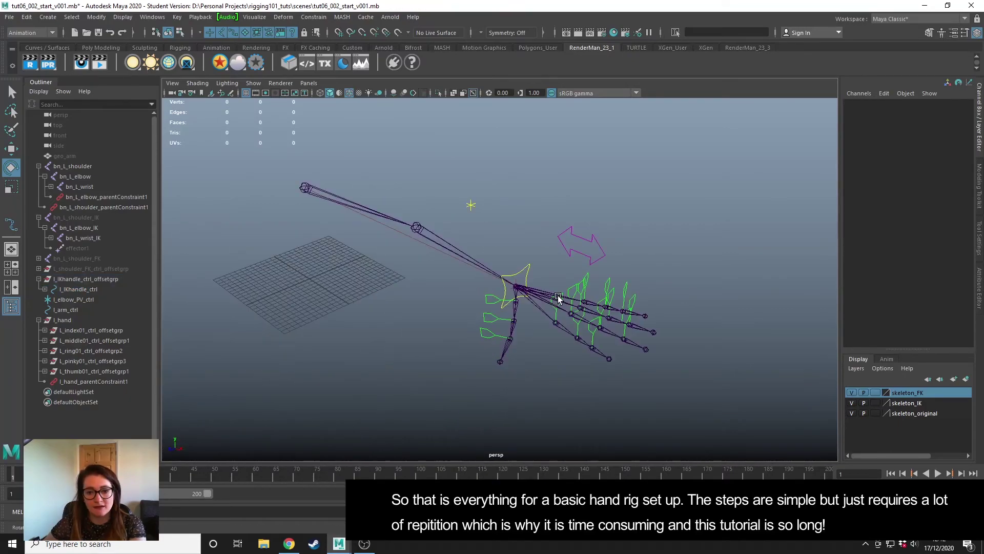